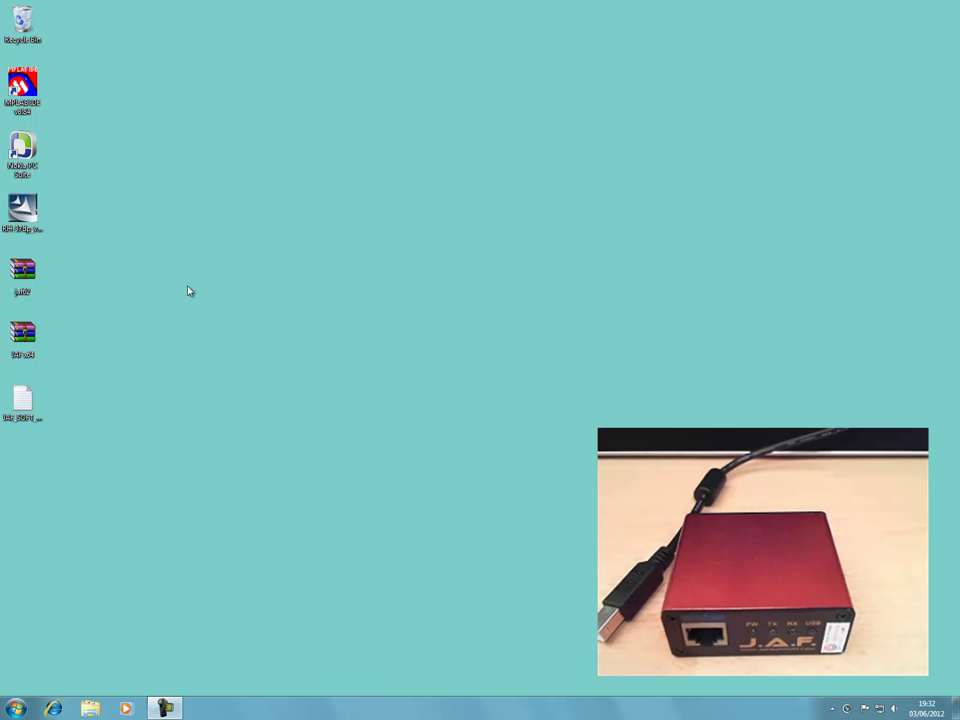
# Extract the jaf62 and JAF x64 archives on the desktop into their own folders.
pyautogui.click(25, 275)
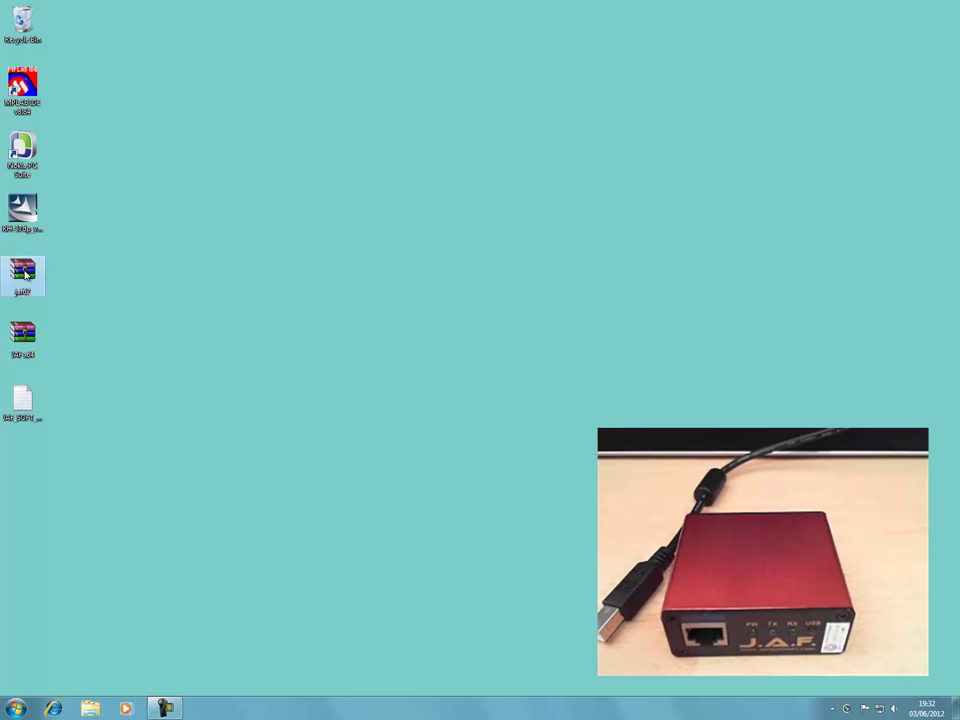
pyautogui.rightClick(26, 275)
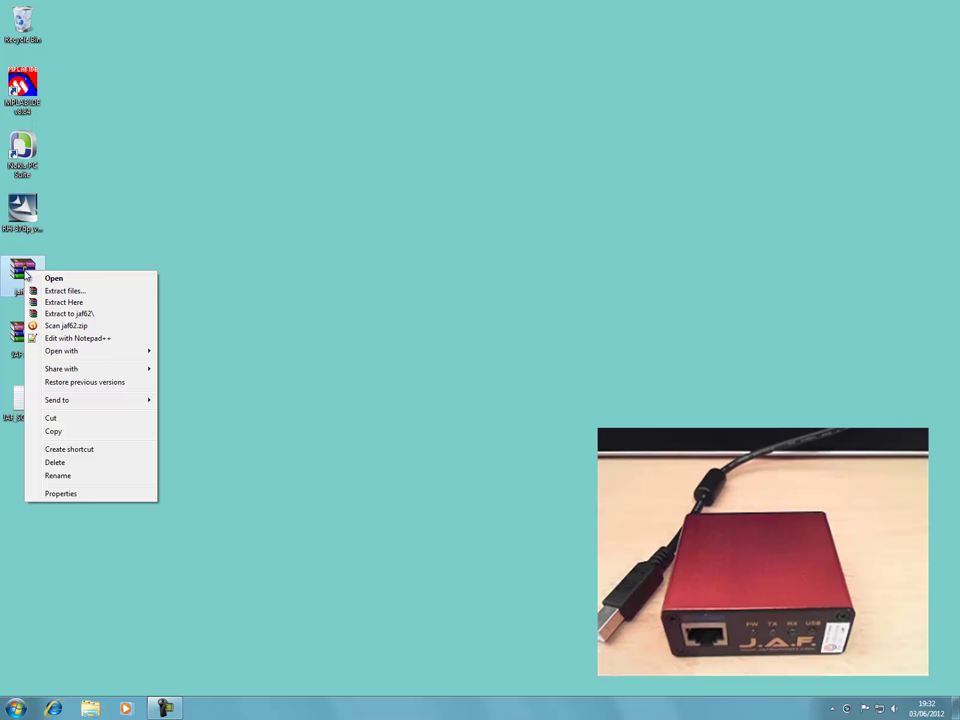
pyautogui.click(103, 316)
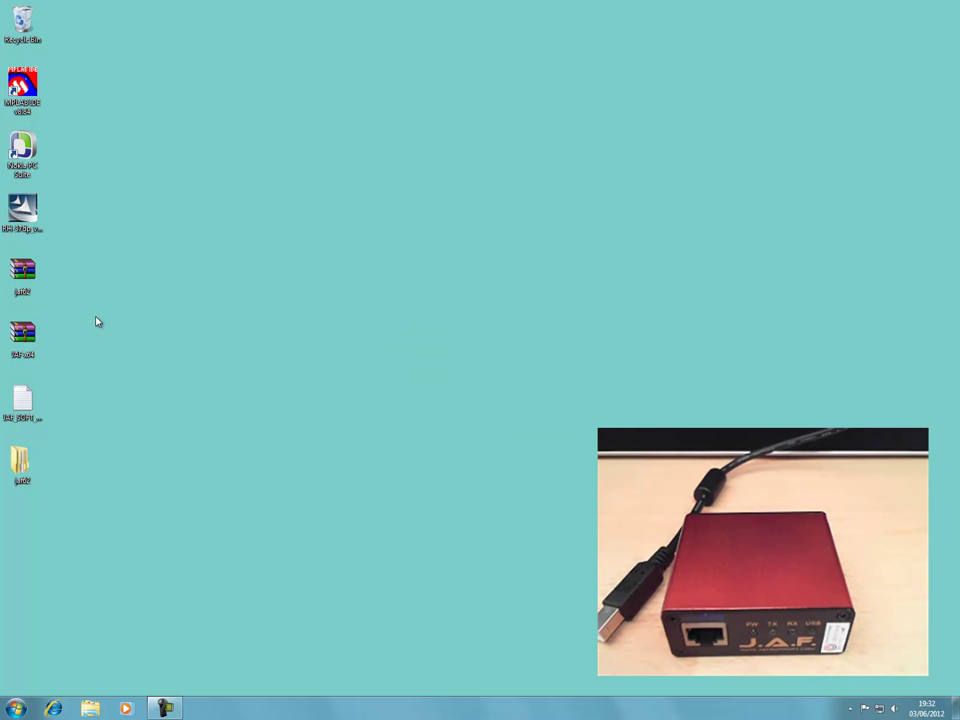
pyautogui.rightClick(22, 330)
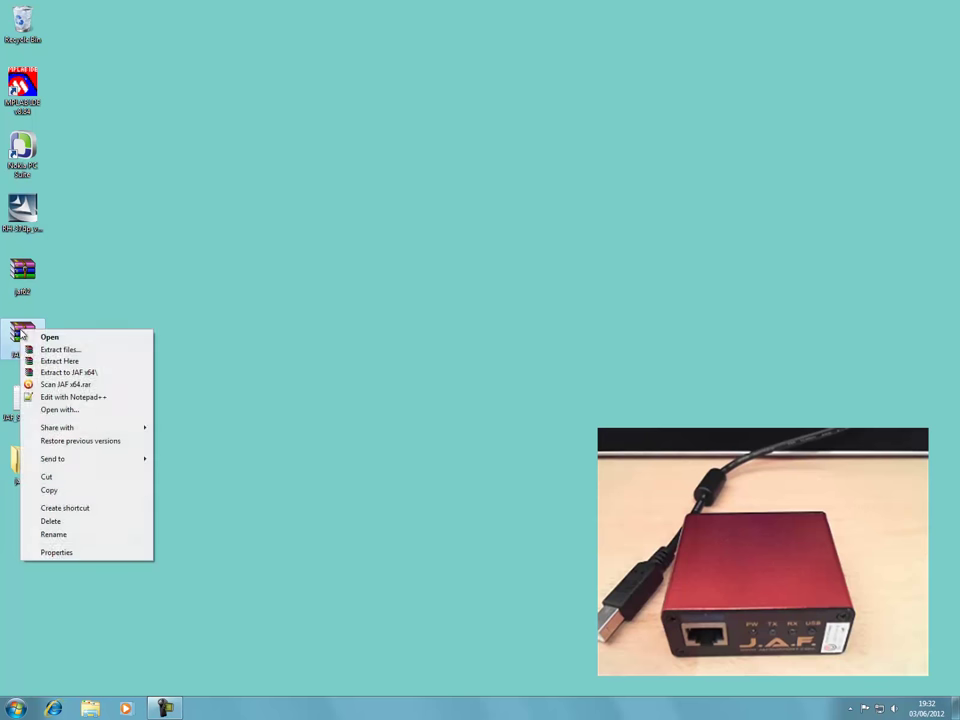
pyautogui.click(73, 372)
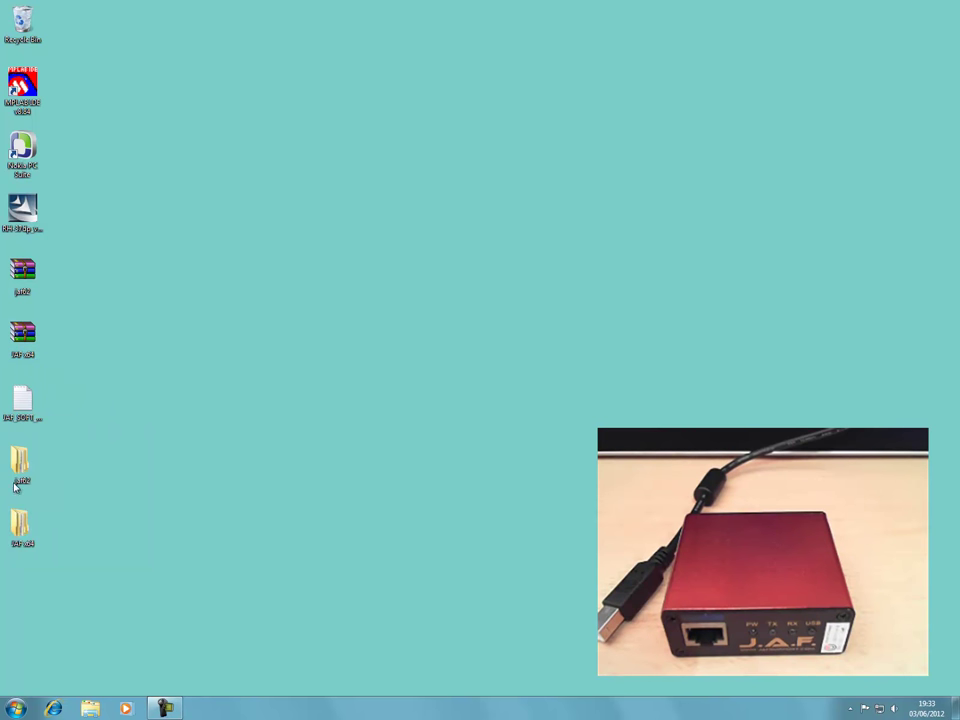
# Move the jaf62 folder to the middle of the desktop and open its JAF 1.98.62nopkey subfolder with full file names showing.
pyautogui.moveTo(20, 460); pyautogui.dragTo(429, 416)
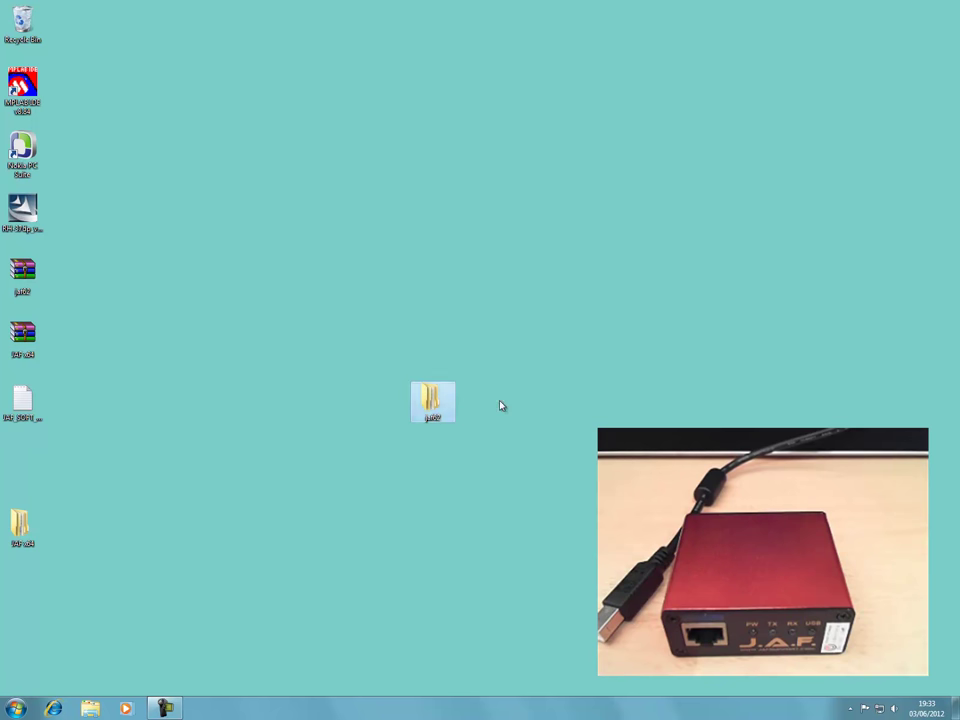
pyautogui.doubleClick(432, 402)
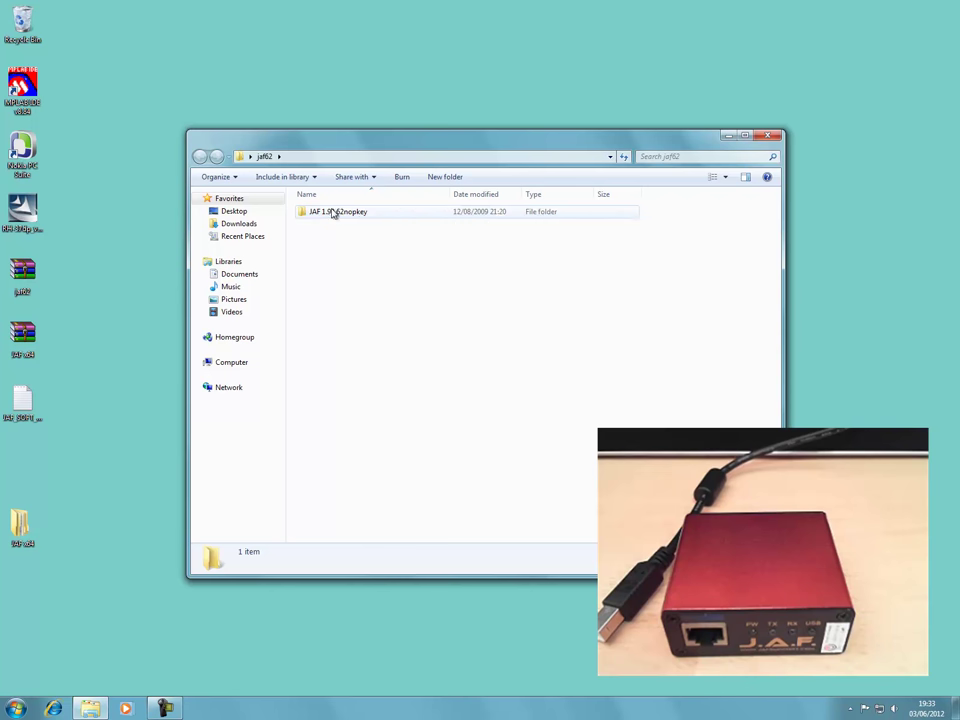
pyautogui.doubleClick(333, 212)
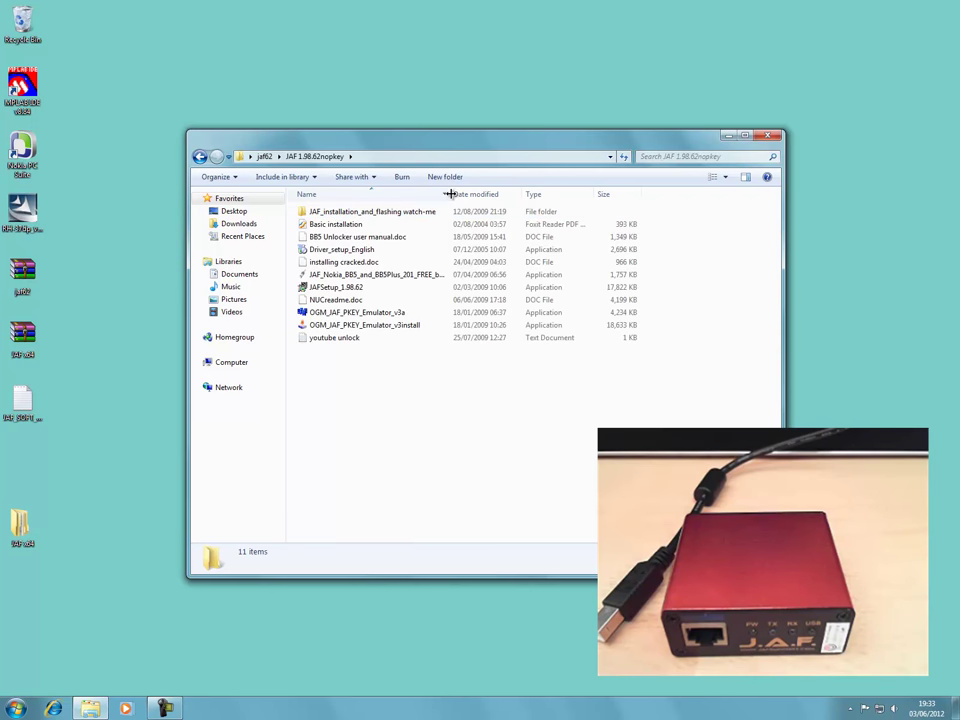
pyautogui.moveTo(449, 194); pyautogui.dragTo(561, 194)
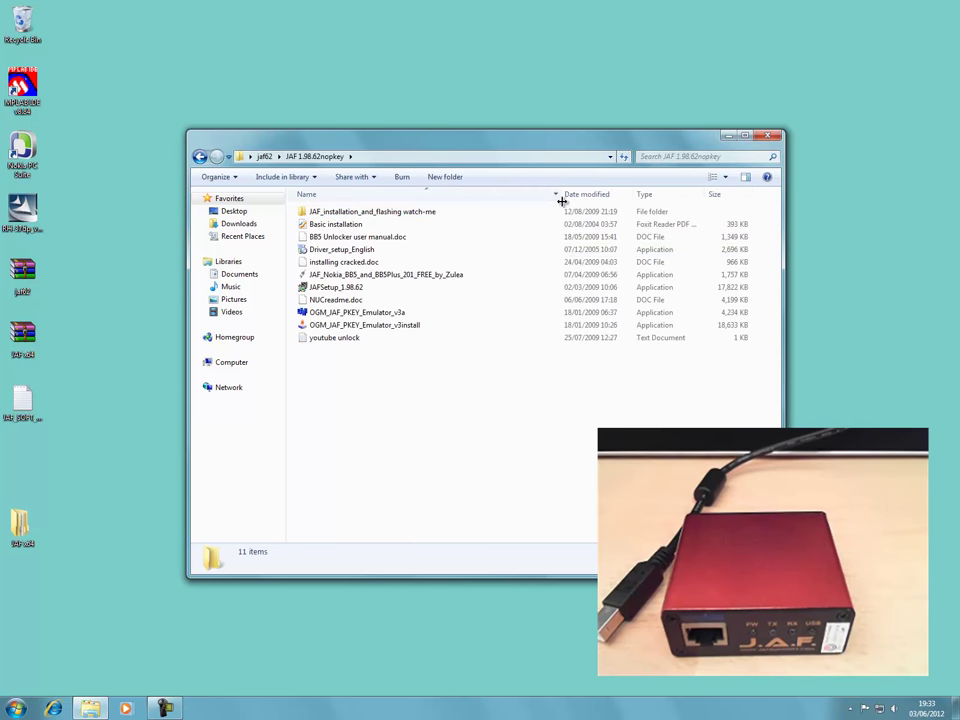
# Set JAFSetup_1.98.62 to run in compatibility mode for Windows XP (Service Pack 3) and as an administrator.
pyautogui.click(360, 287)
pyautogui.rightClick(361, 290)
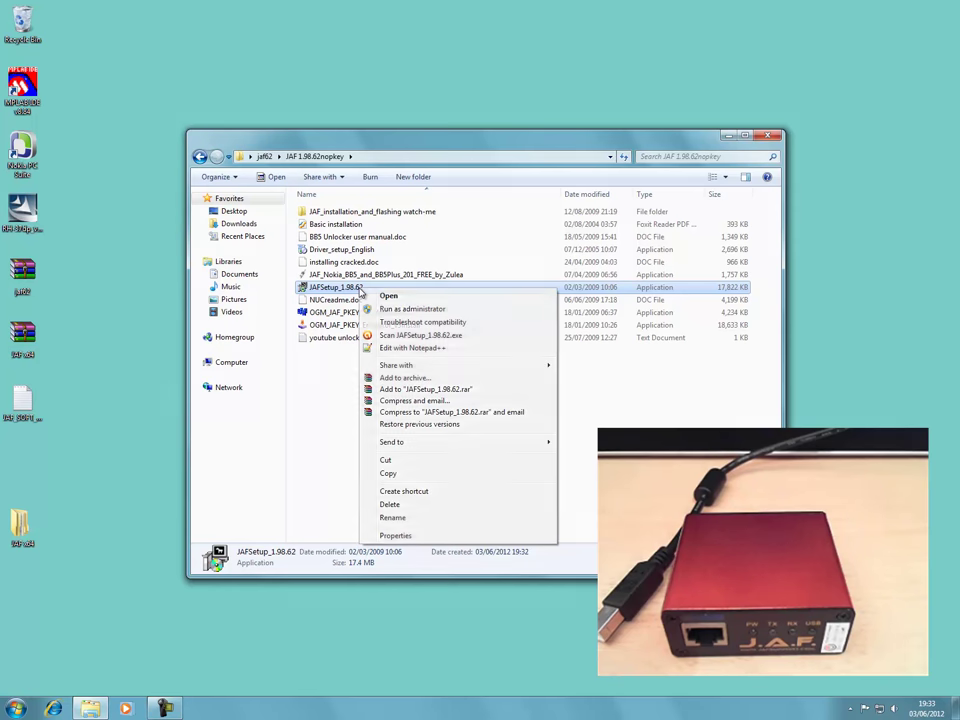
pyautogui.click(420, 537)
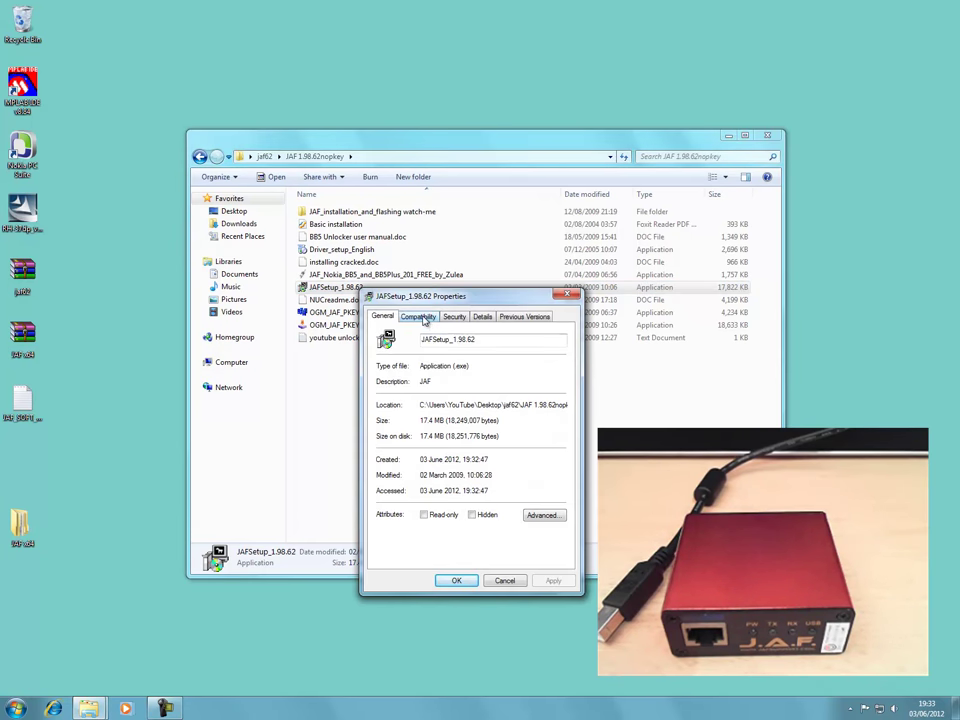
pyautogui.click(425, 318)
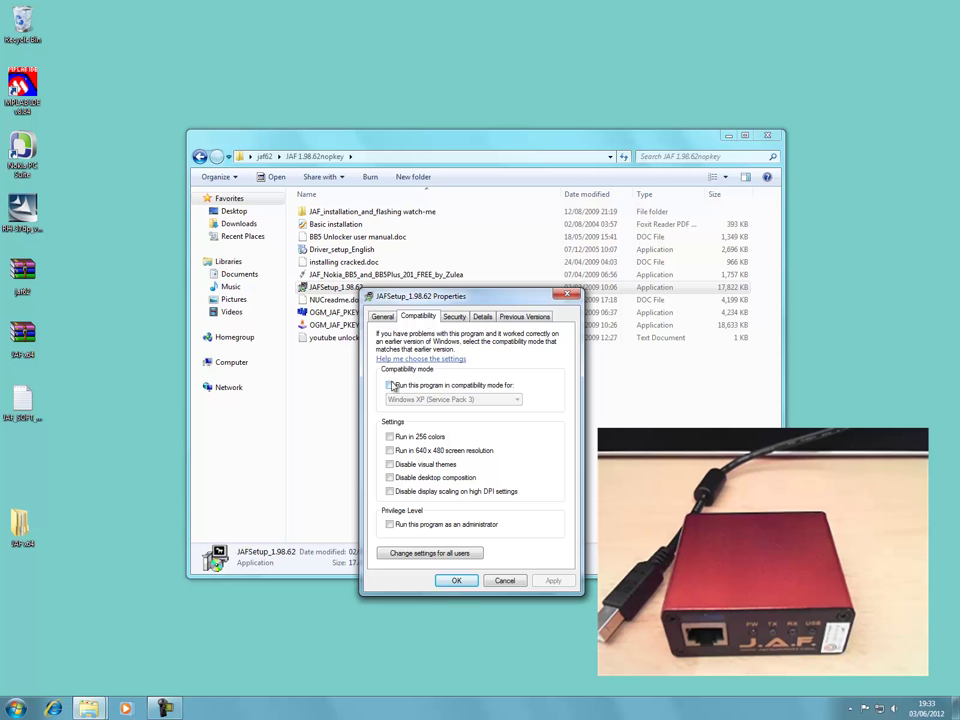
pyautogui.click(391, 386)
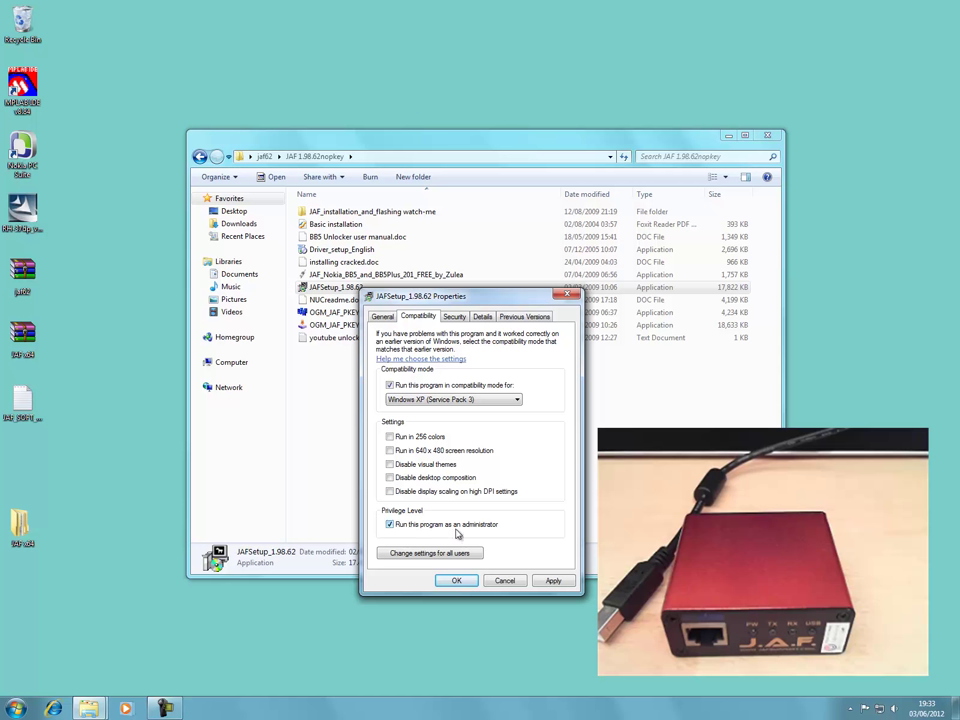
pyautogui.click(551, 582)
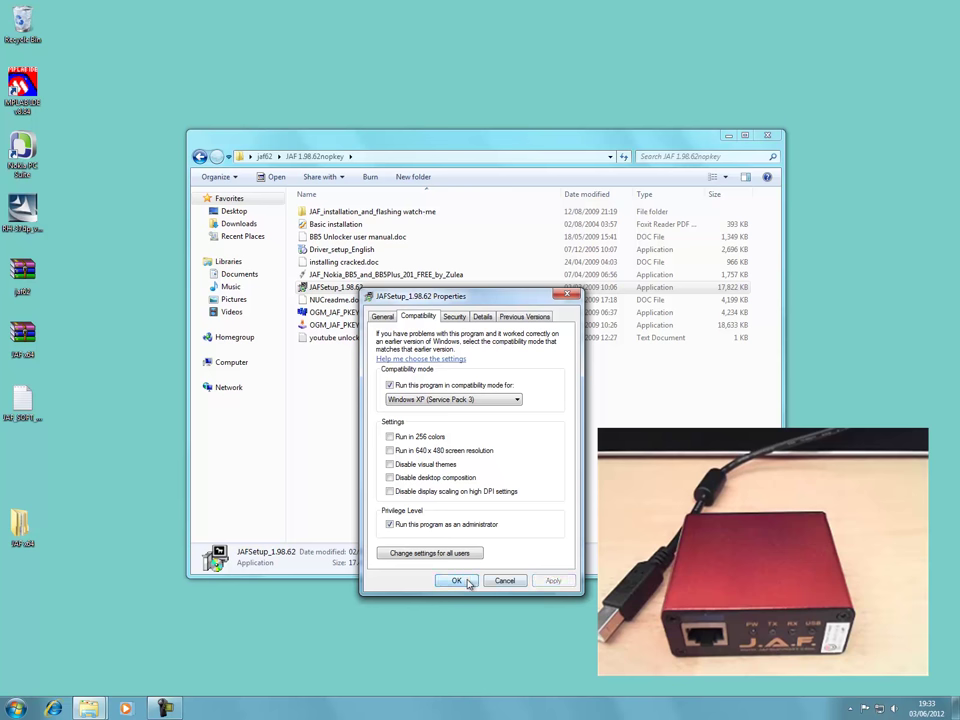
pyautogui.click(455, 581)
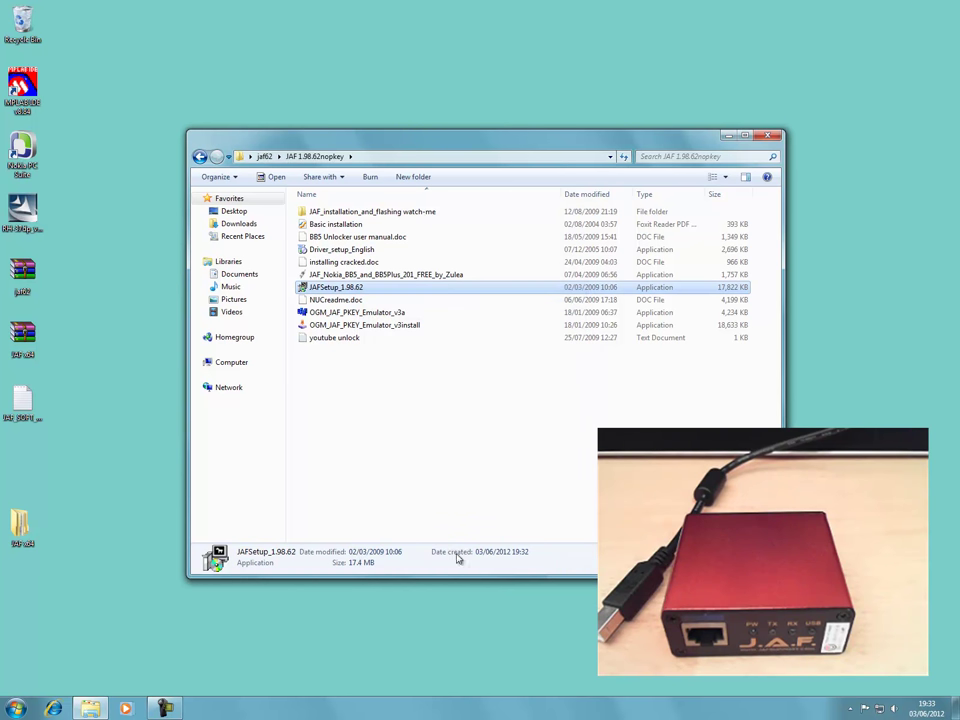
pyautogui.click(380, 421)
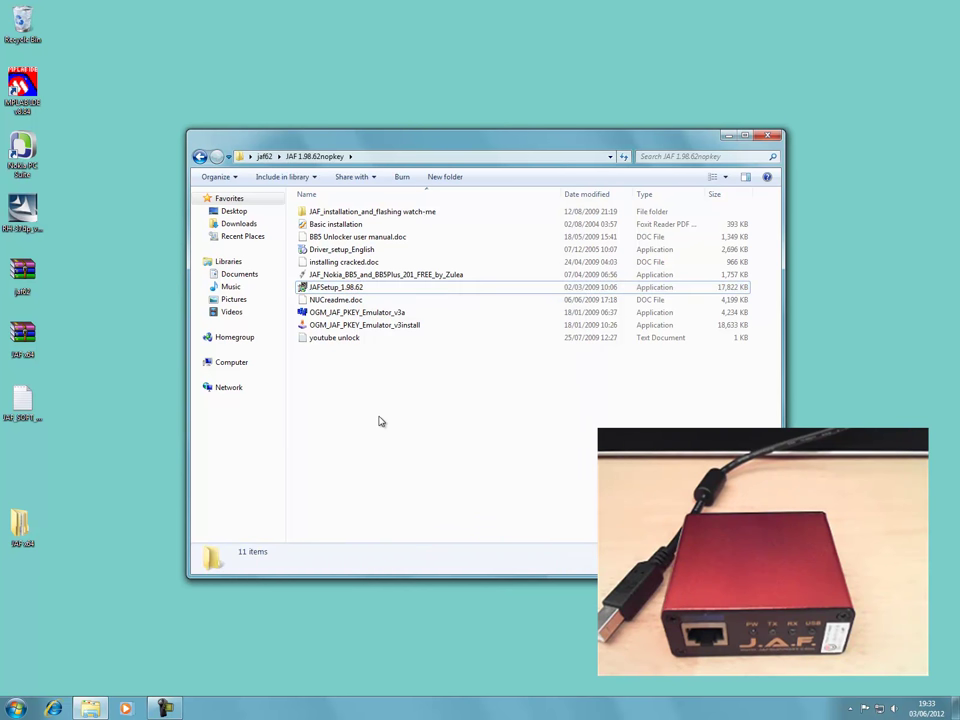
pyautogui.click(338, 290)
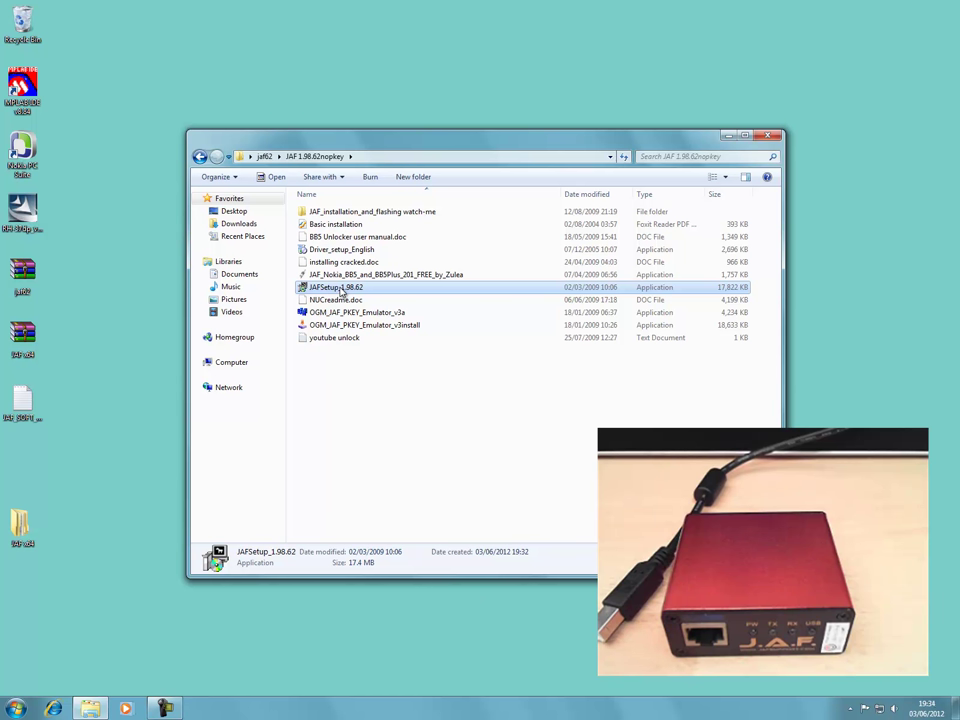
pyautogui.rightClick(341, 289)
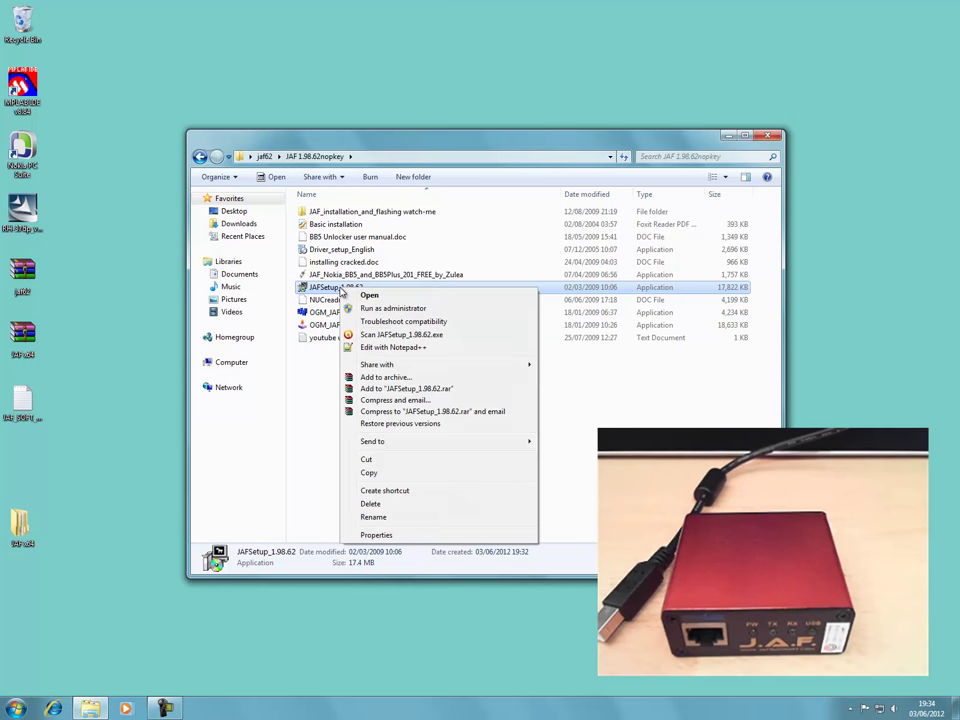
pyautogui.click(332, 368)
# Launch the JAFSetup_1.98.62 installer with administrator rights.
pyautogui.click(345, 289)
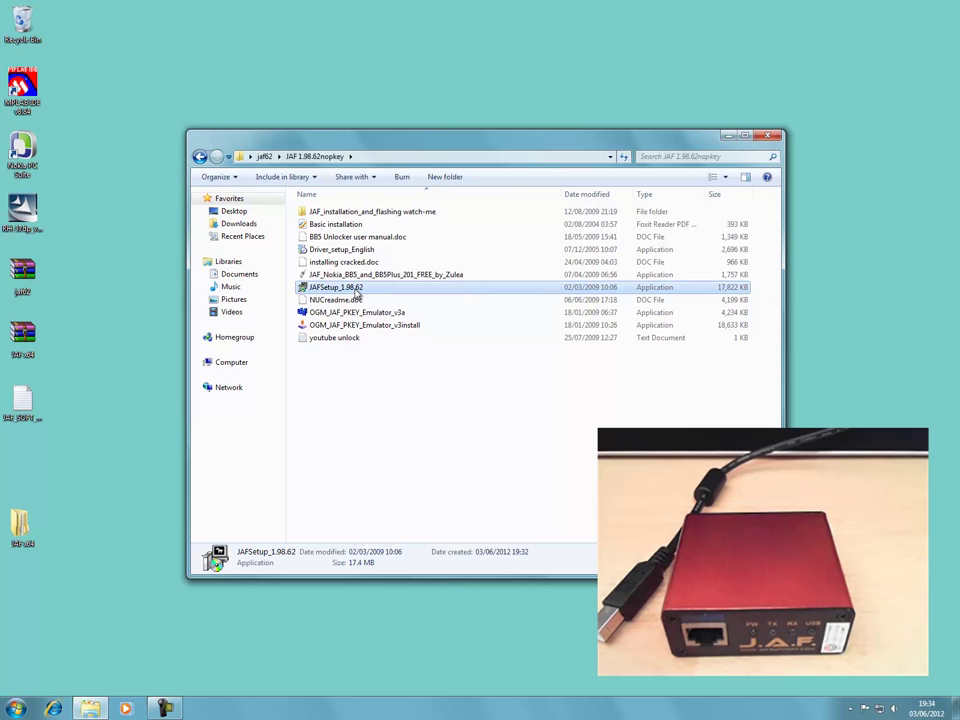
pyautogui.rightClick(358, 291)
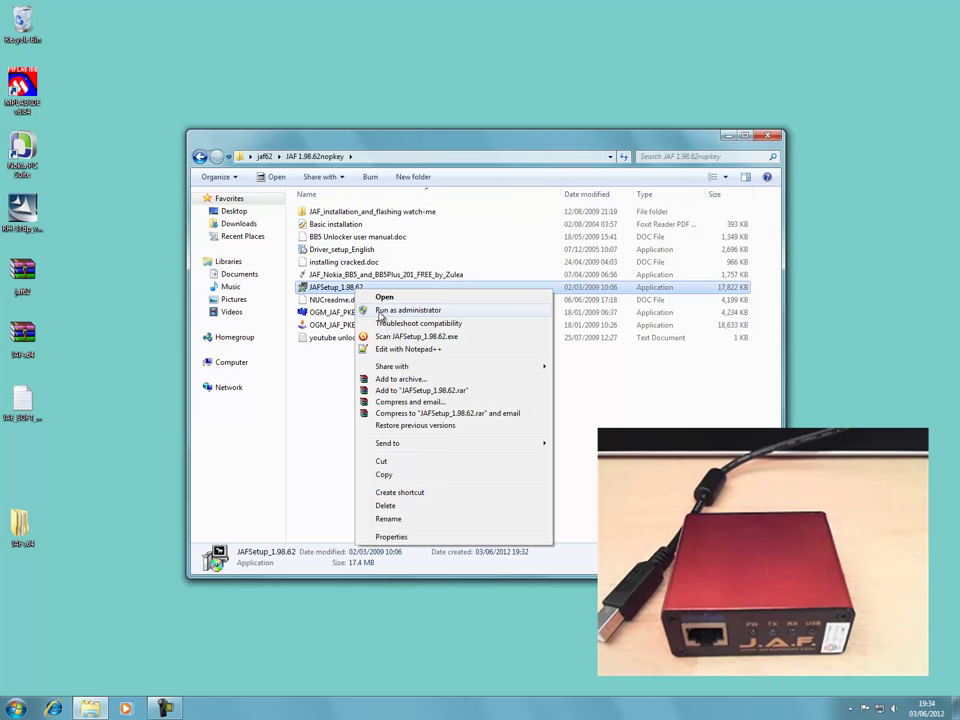
pyautogui.click(368, 310)
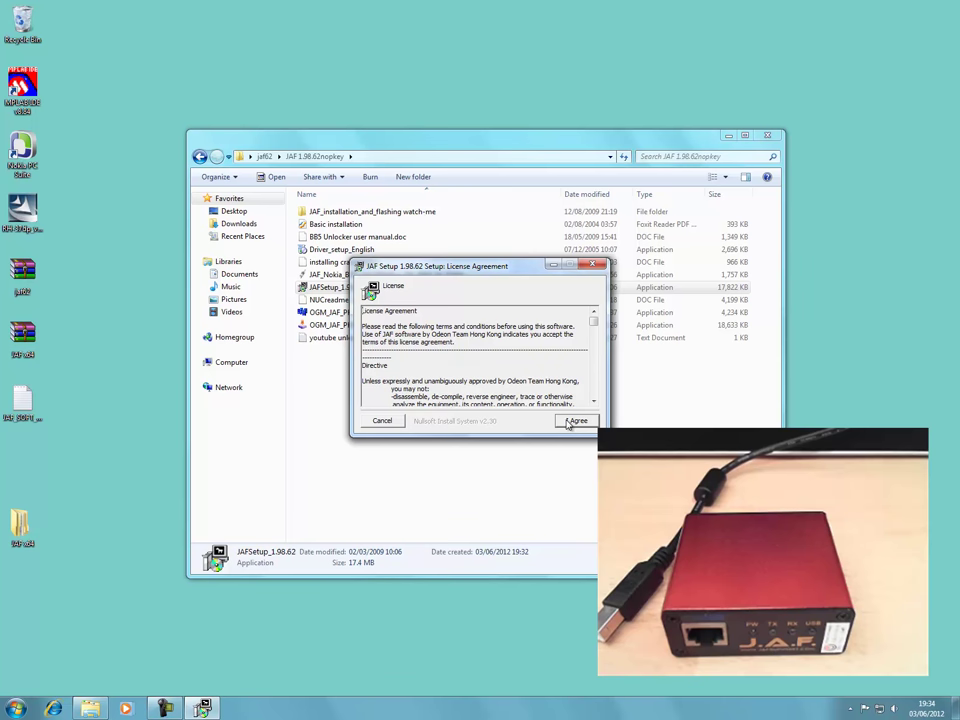
# Accept the JAF licence agreement and start installing to C:\Program Files (x86)\ODEON\JAF, including the setup's Nokia cable driver version 7.0.2.0.
pyautogui.click(726, 134)
pyautogui.click(585, 425)
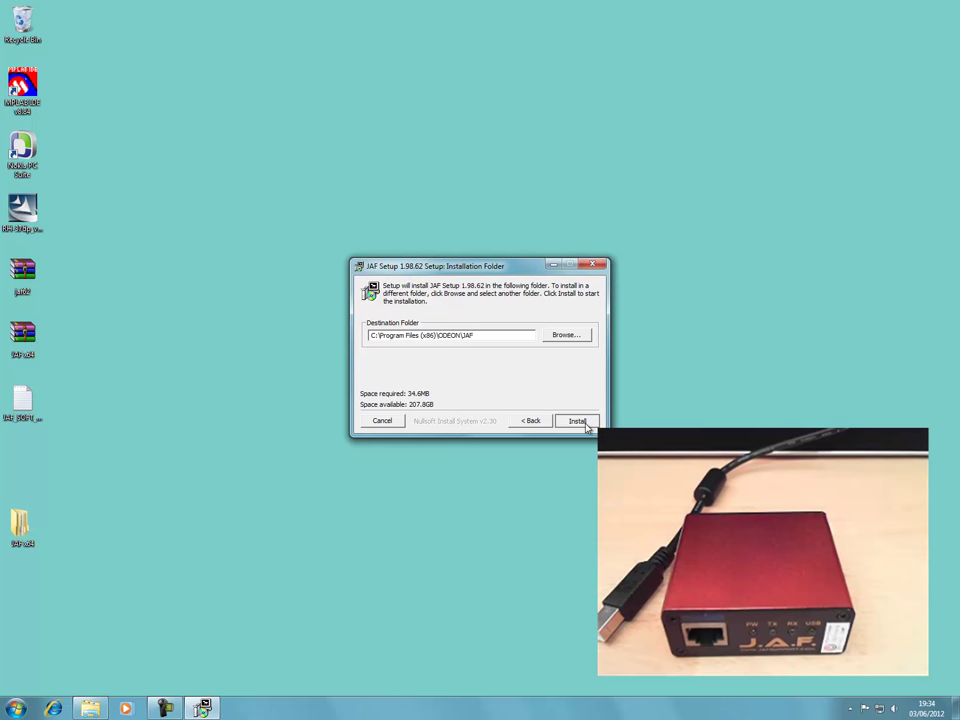
pyautogui.click(577, 420)
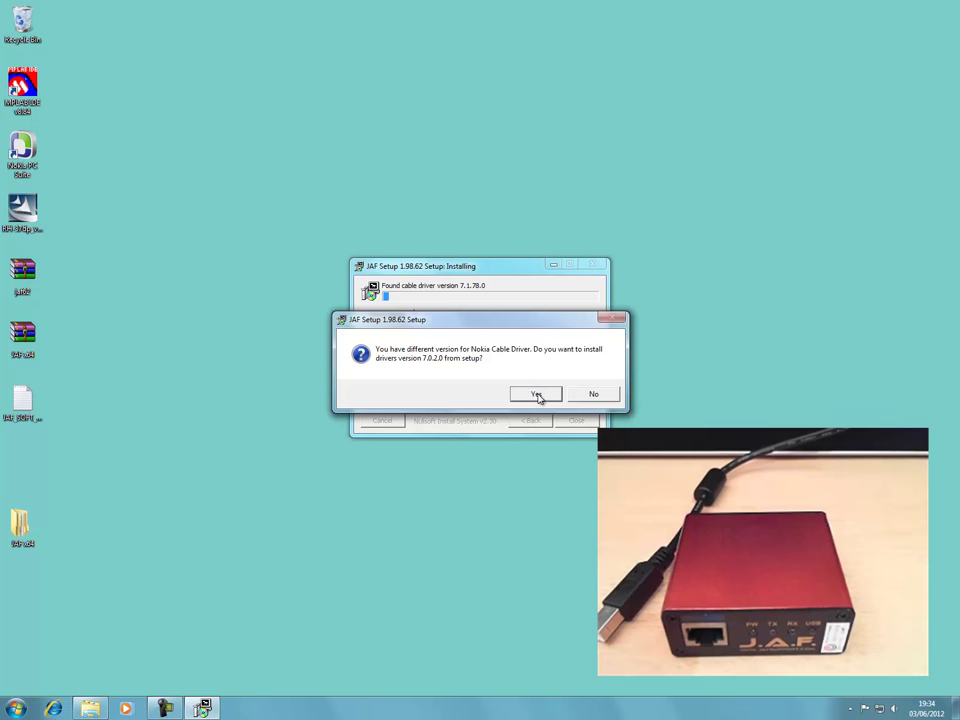
pyautogui.click(537, 395)
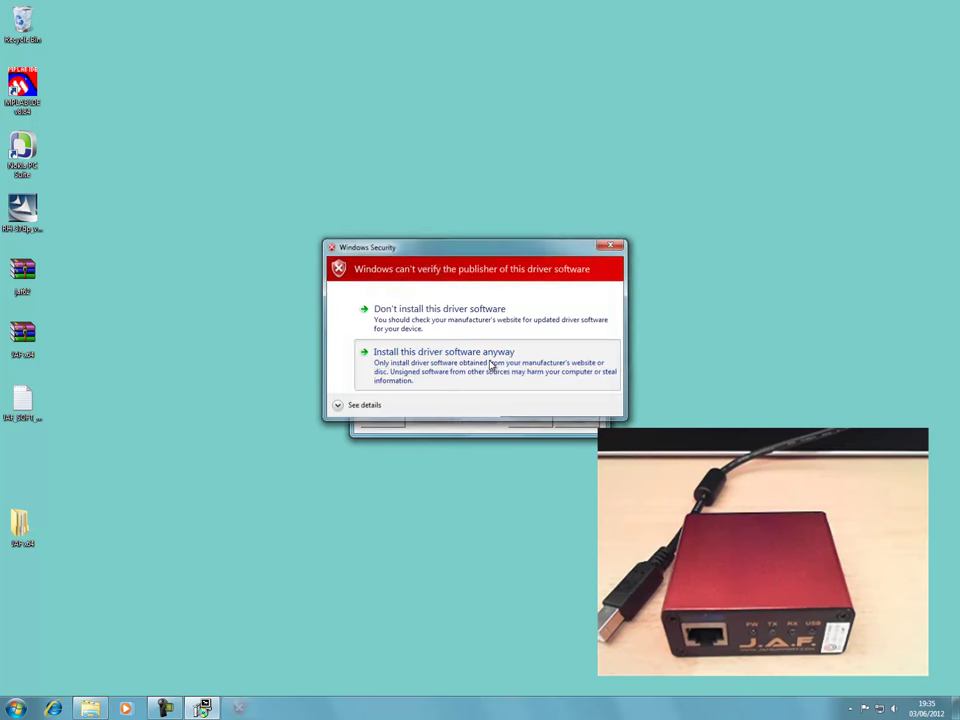
# Allow every unverified driver to install anyway, dismiss the driver error dialogs, and close the completed JAF setup.
pyautogui.click(490, 365)
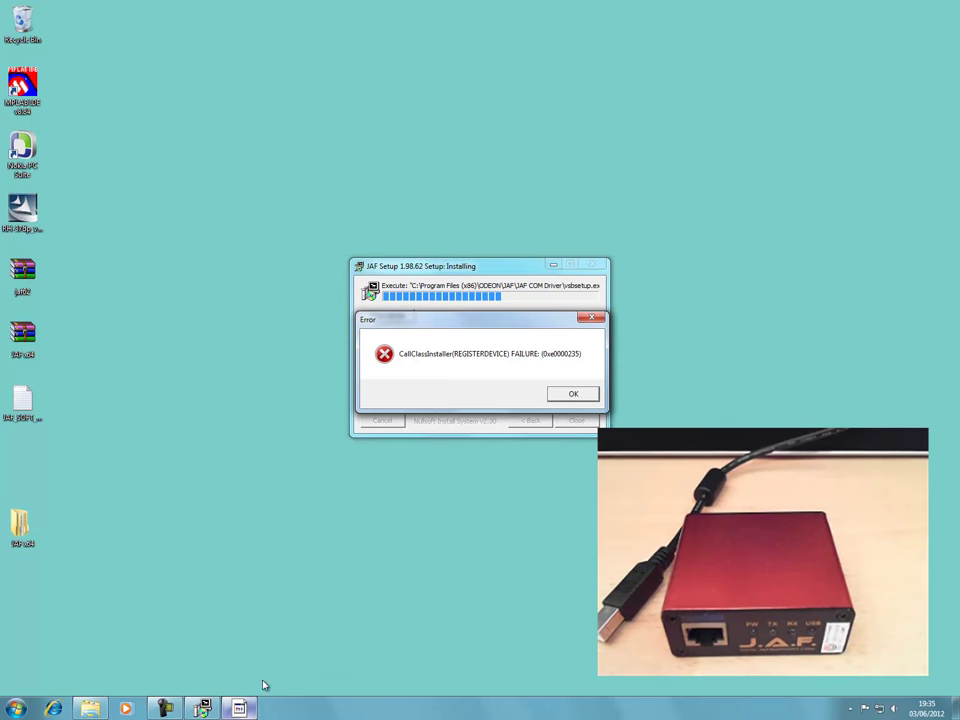
pyautogui.click(566, 394)
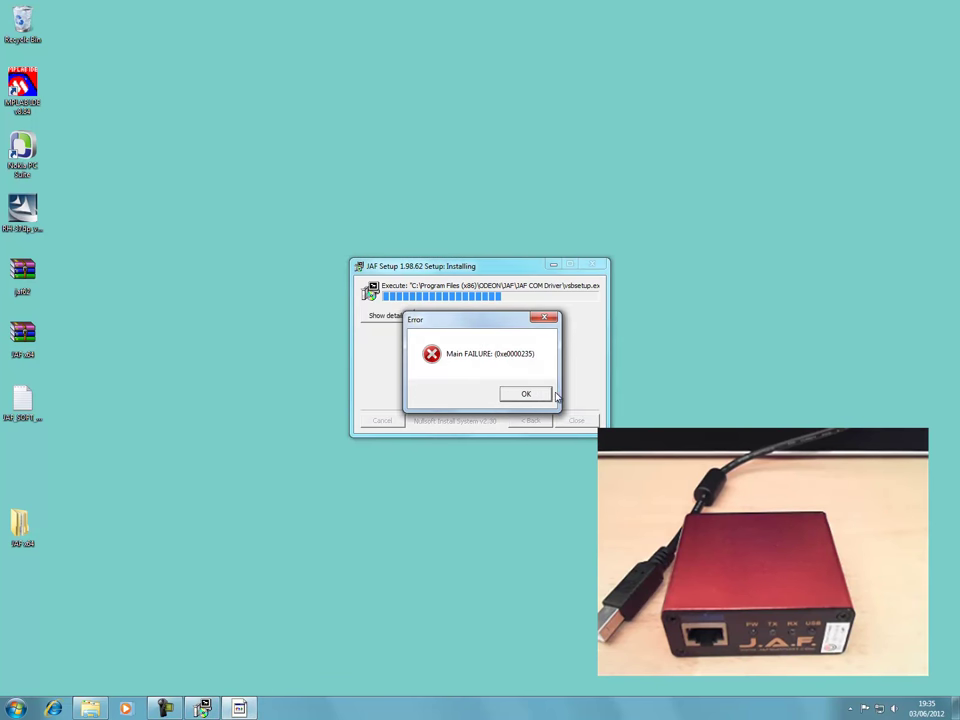
pyautogui.click(540, 394)
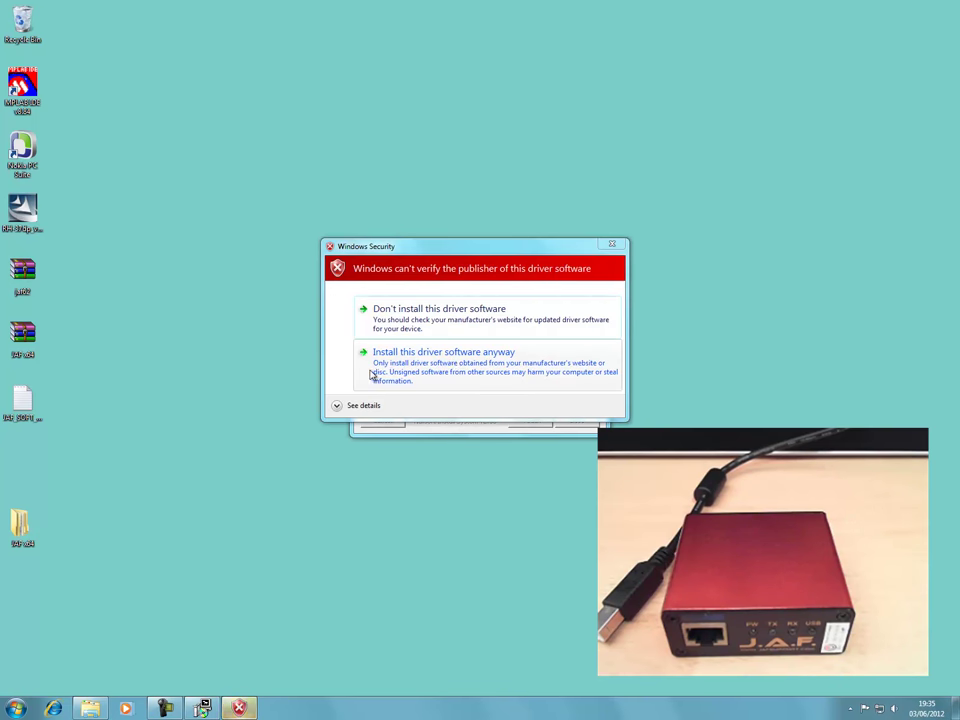
pyautogui.click(450, 370)
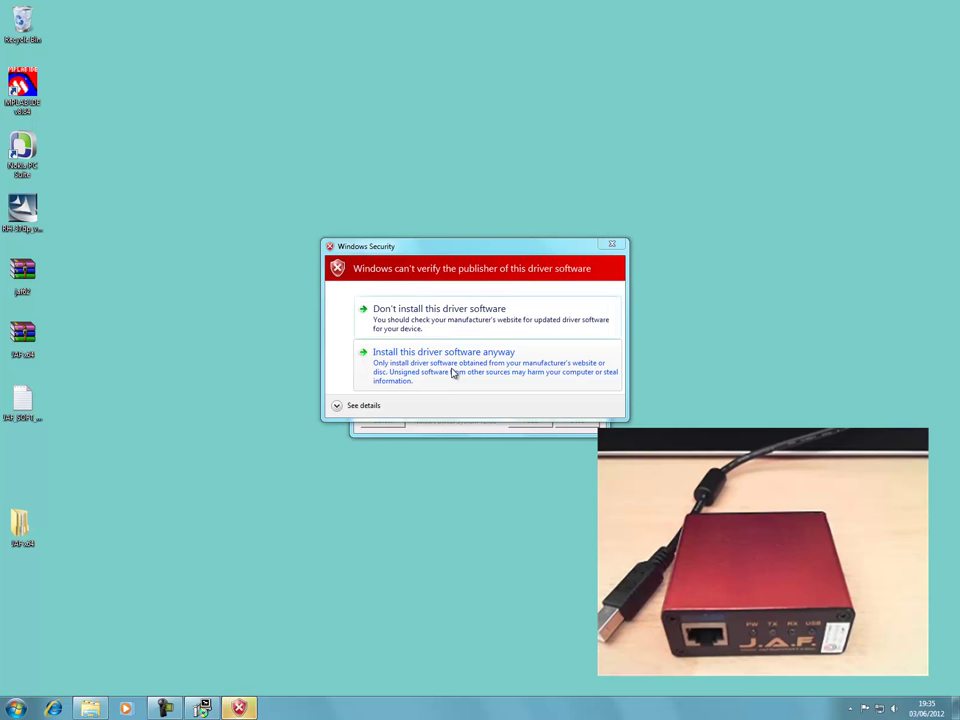
pyautogui.click(451, 373)
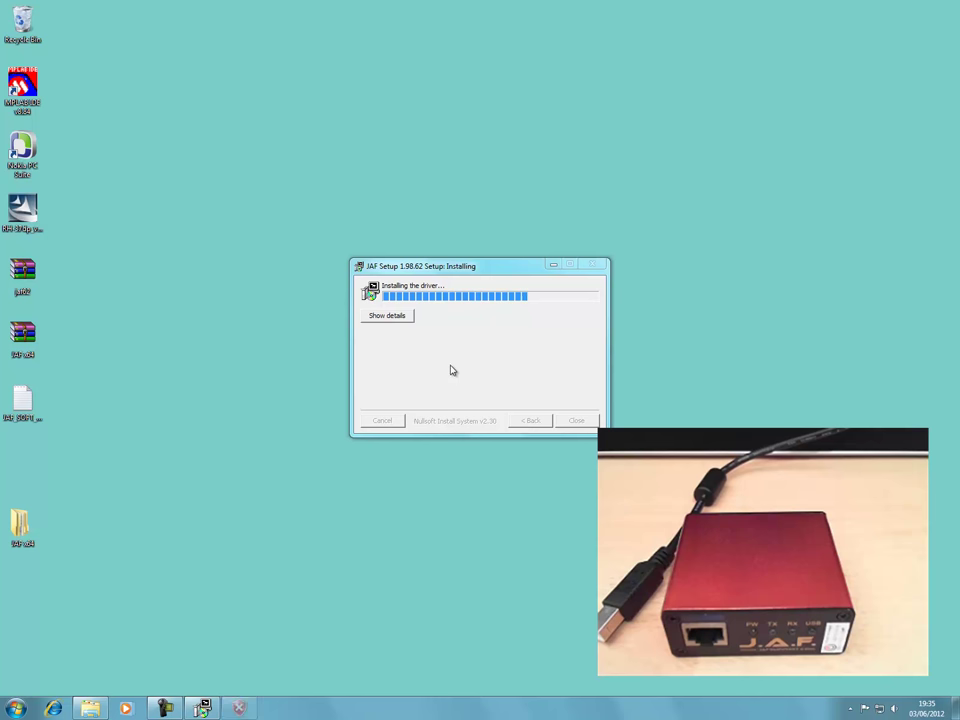
pyautogui.click(450, 371)
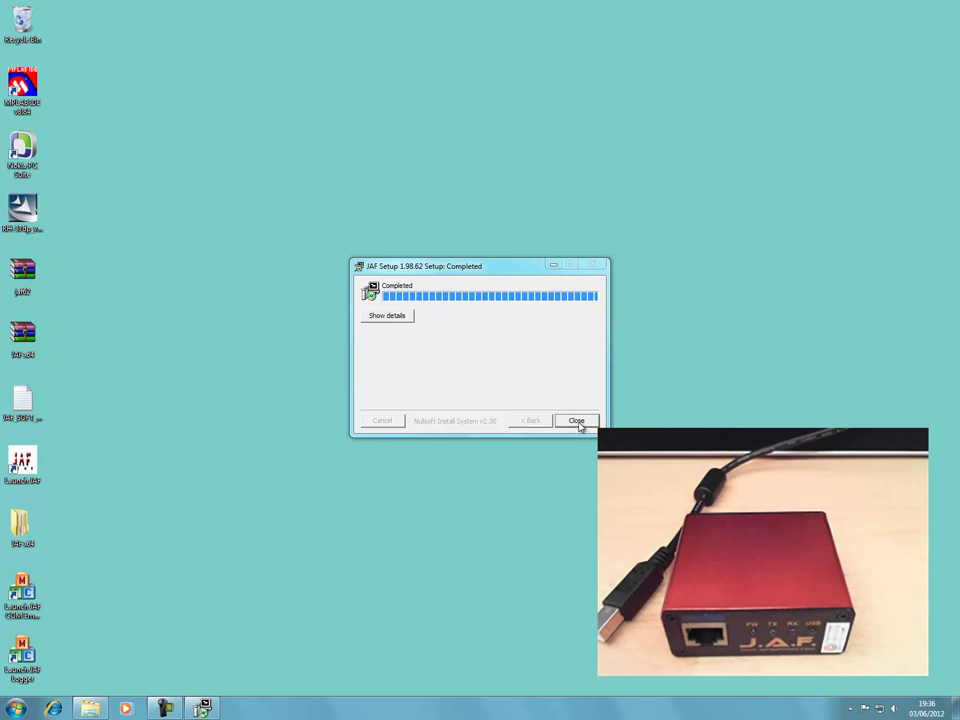
pyautogui.click(577, 421)
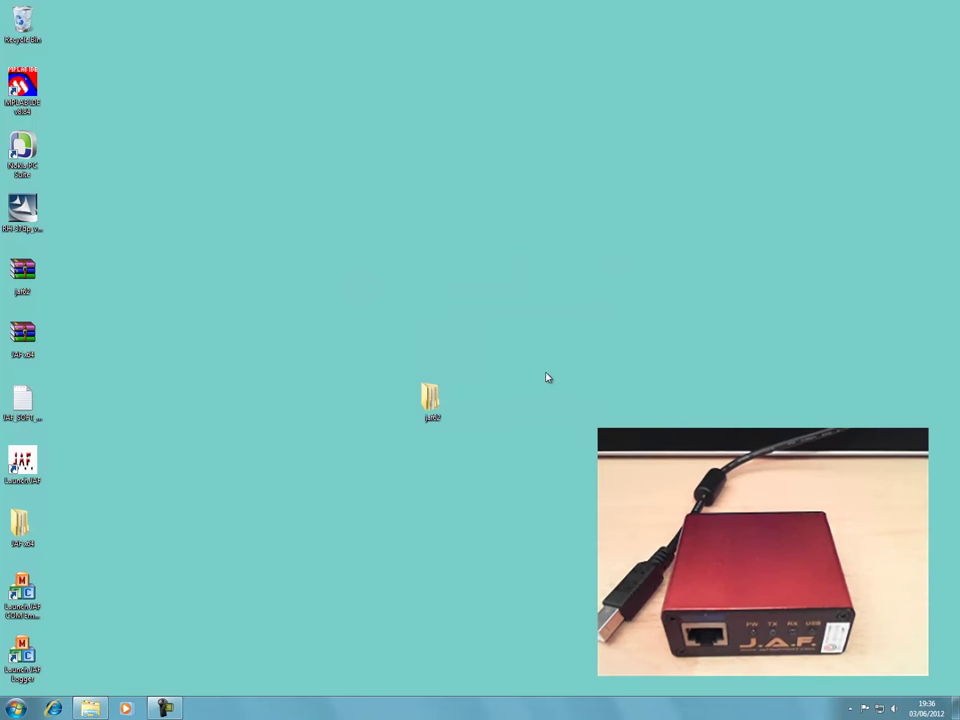
# Open the JAF installation folder at C:\Program Files (x86)\ODEON\JAF.
pyautogui.click(15, 710)
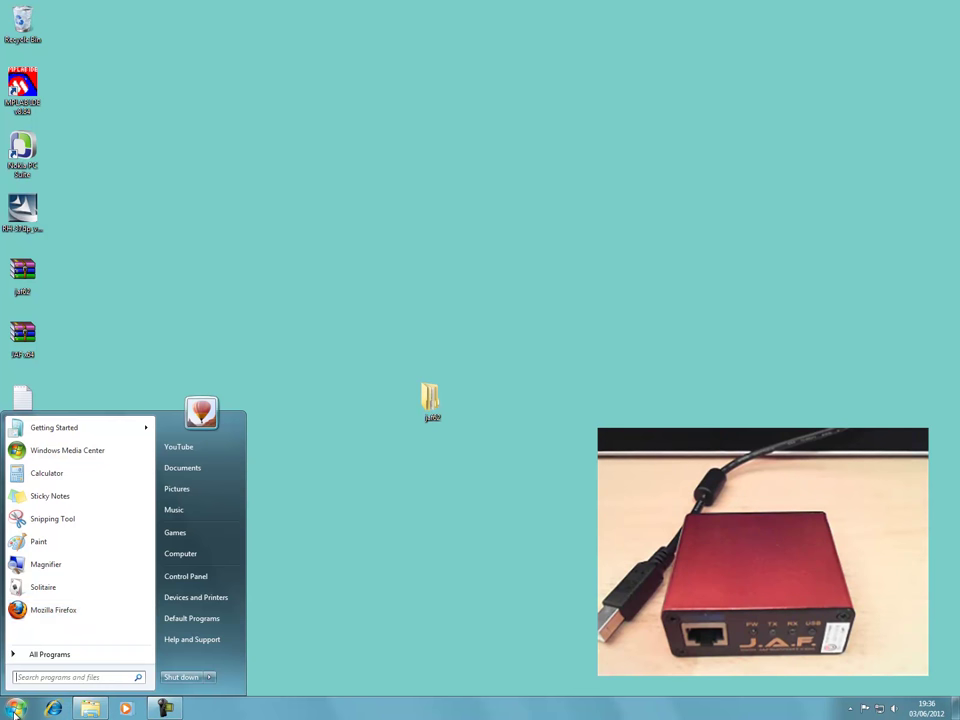
pyautogui.click(174, 556)
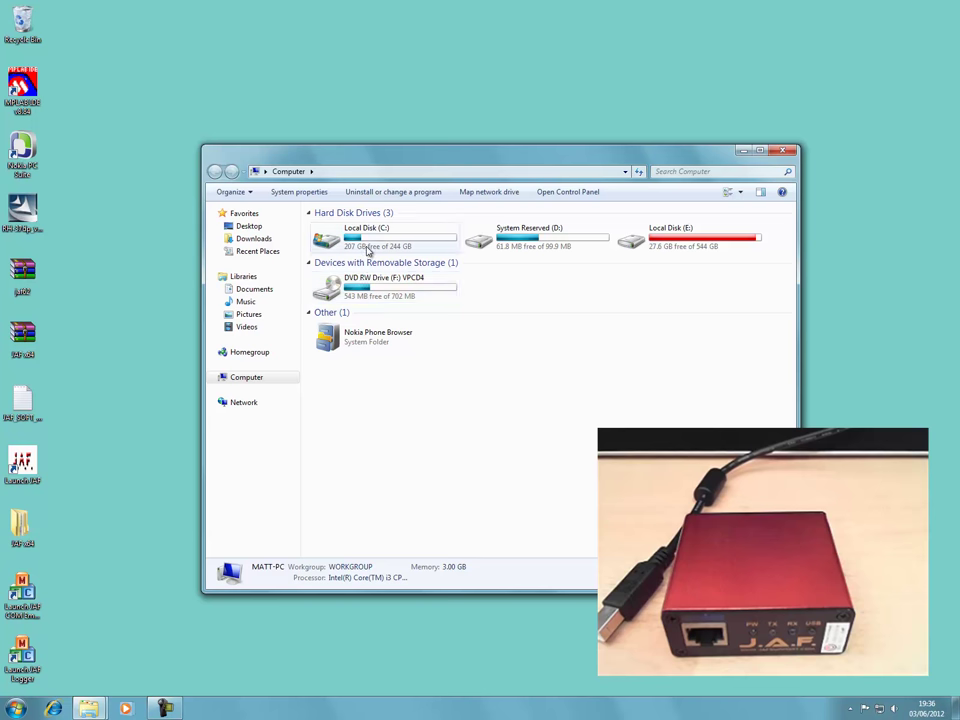
pyautogui.doubleClick(366, 244)
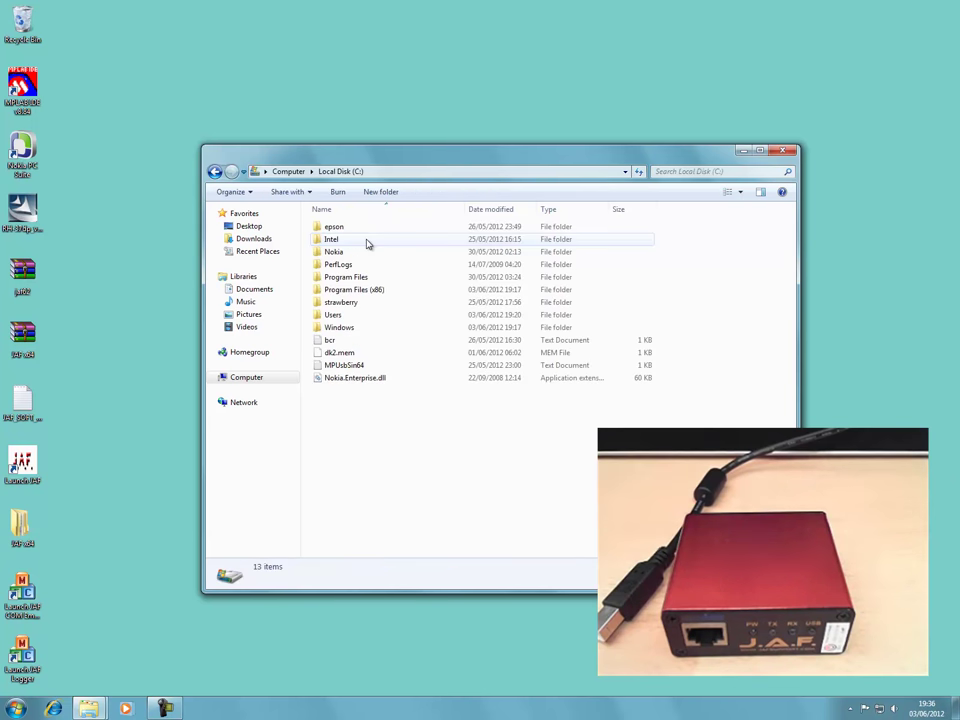
pyautogui.doubleClick(364, 292)
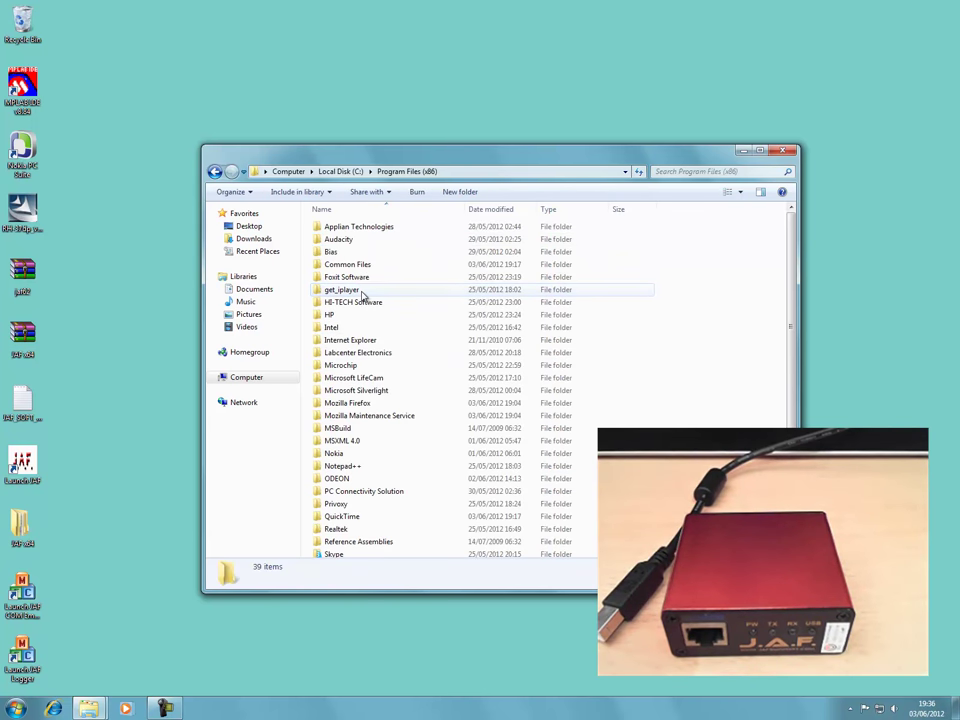
pyautogui.doubleClick(344, 480)
pyautogui.doubleClick(336, 224)
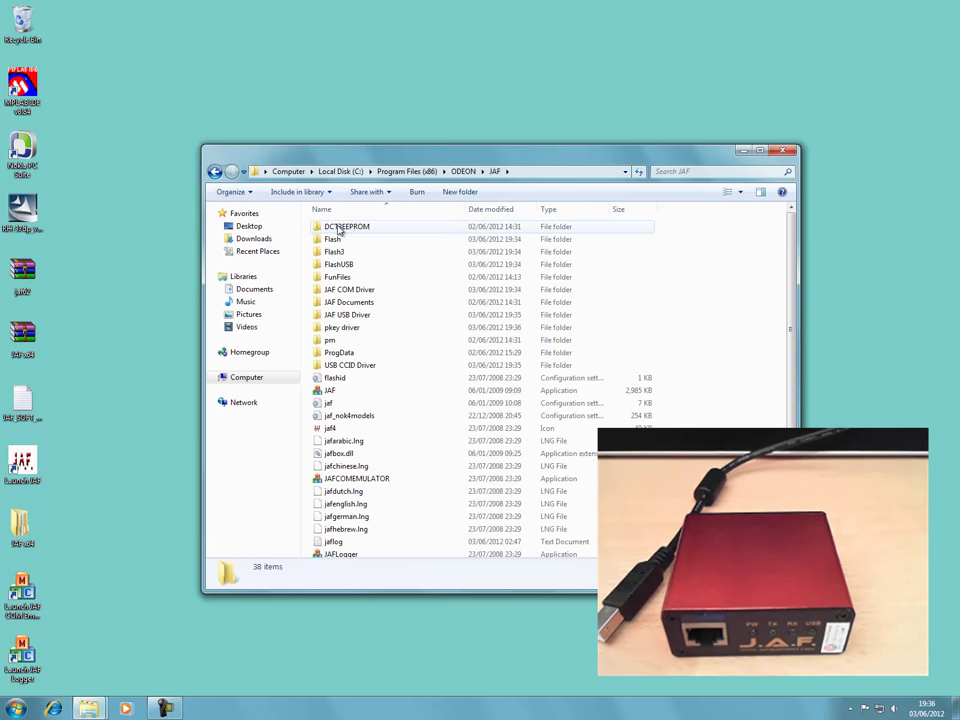
# Set the JAF application to run in compatibility mode for Windows XP (Service Pack 3) and as an administrator.
pyautogui.click(329, 392)
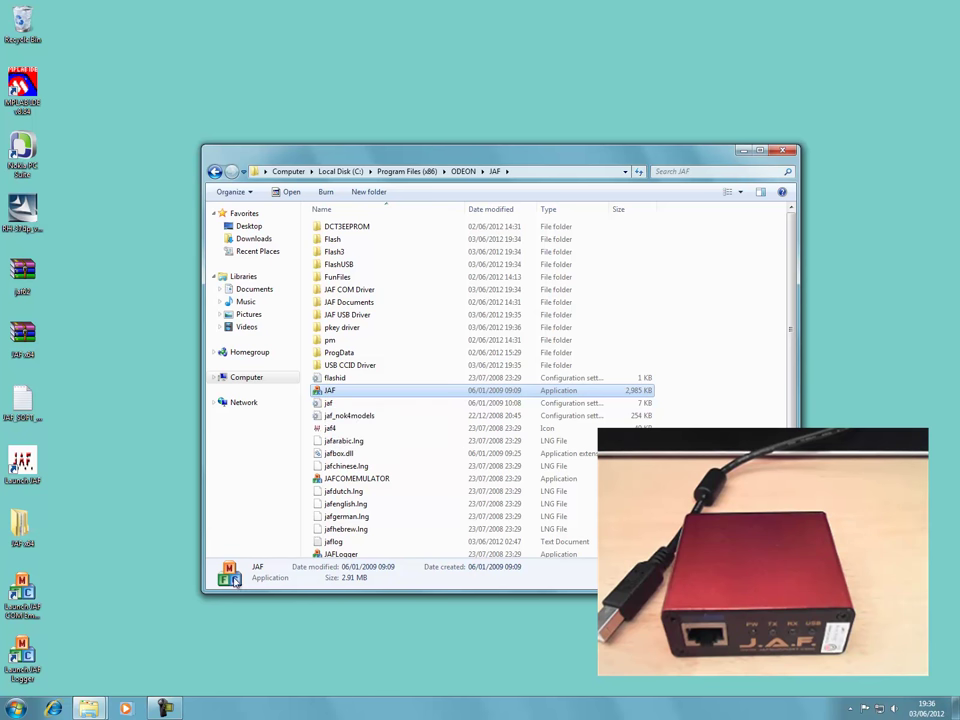
pyautogui.rightClick(342, 391)
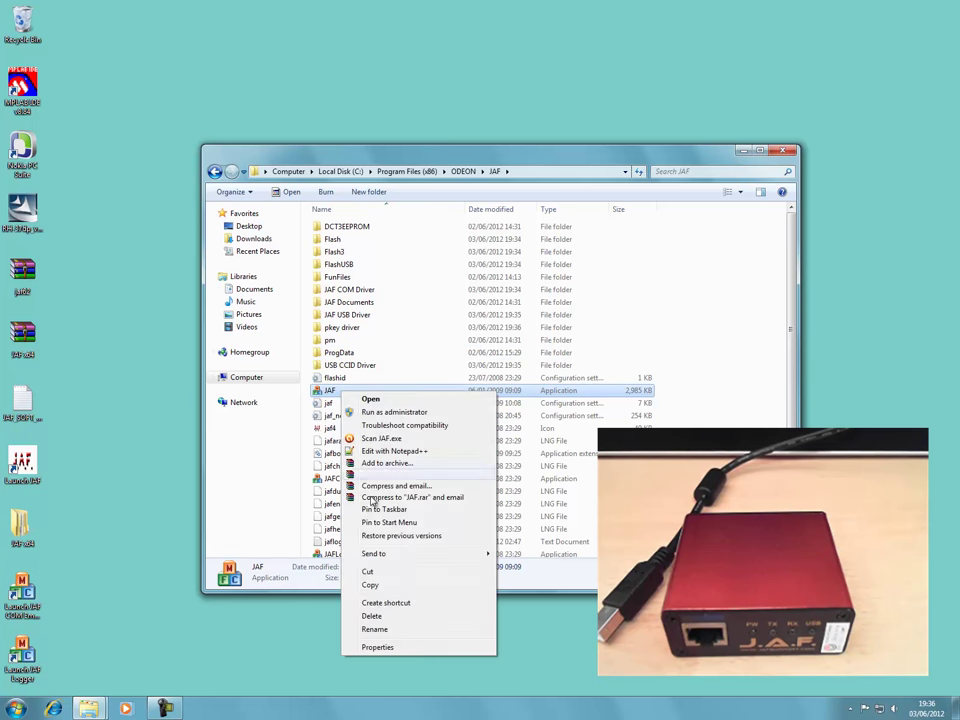
pyautogui.click(398, 648)
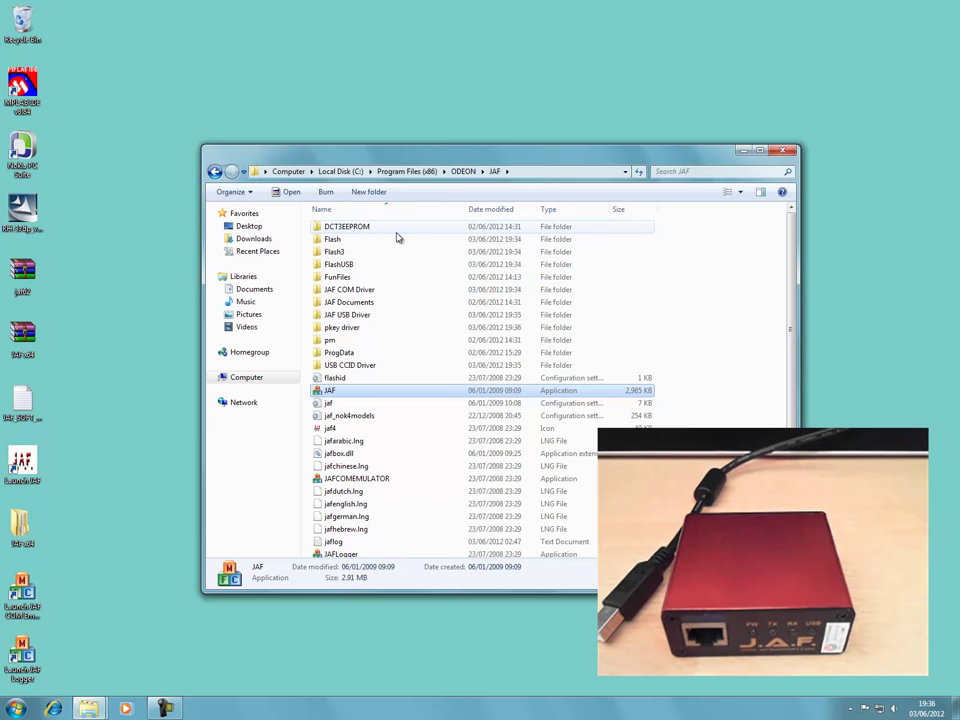
pyautogui.moveTo(360, 160); pyautogui.dragTo(430, 150)
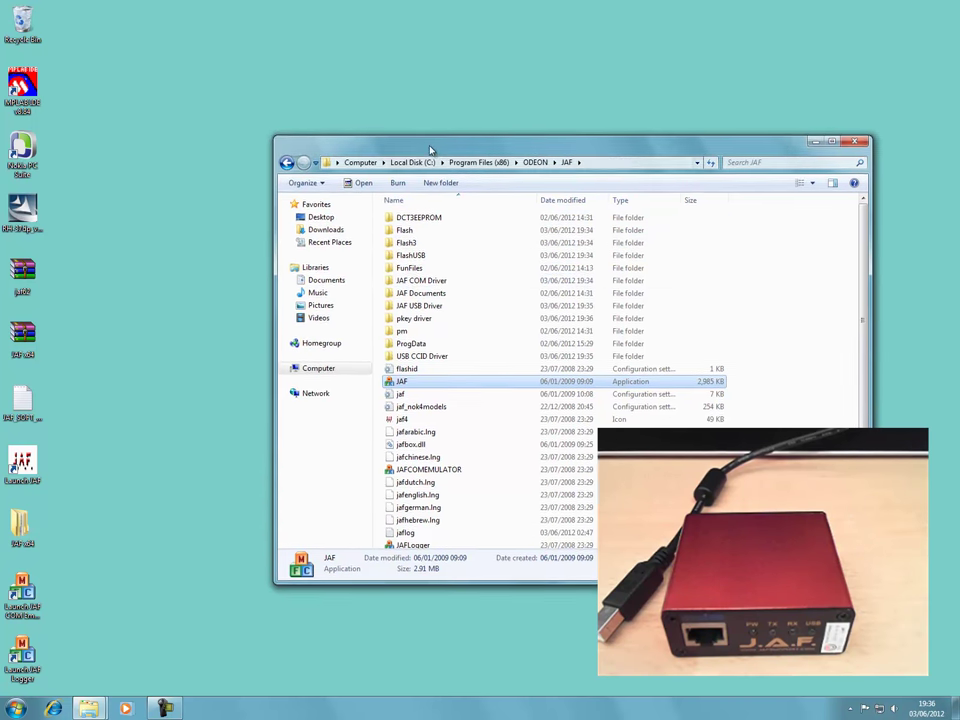
pyautogui.rightClick(403, 381)
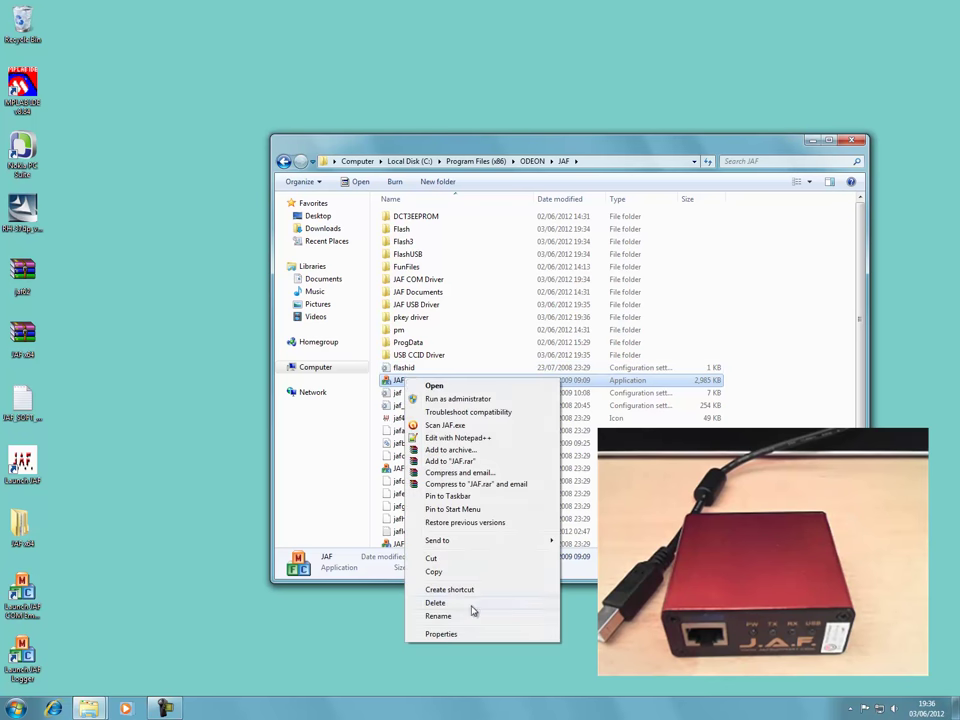
pyautogui.click(459, 636)
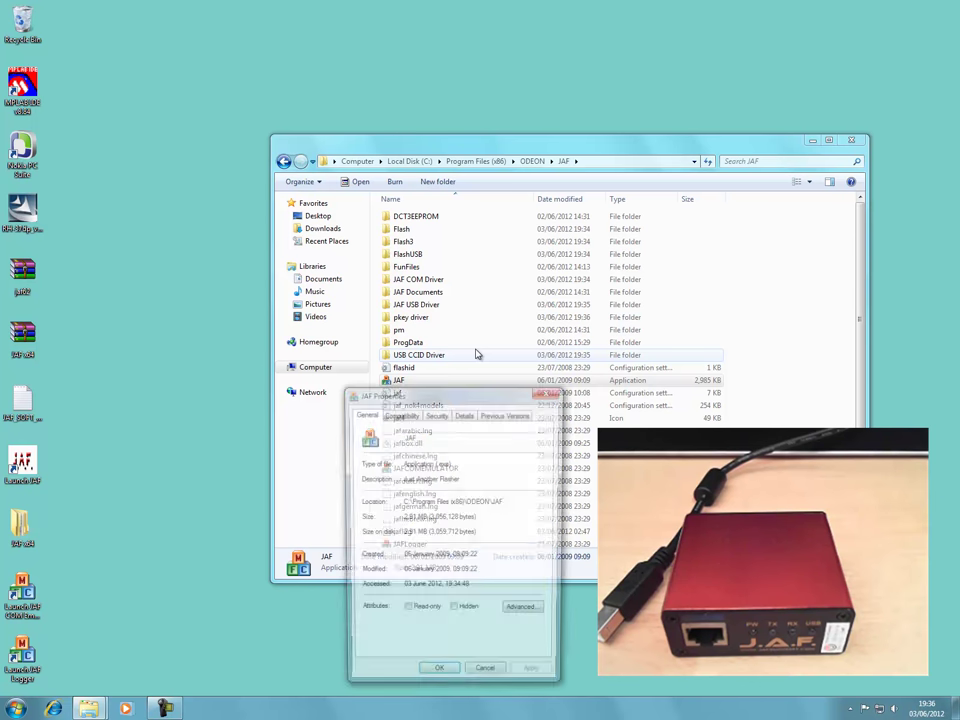
pyautogui.click(404, 419)
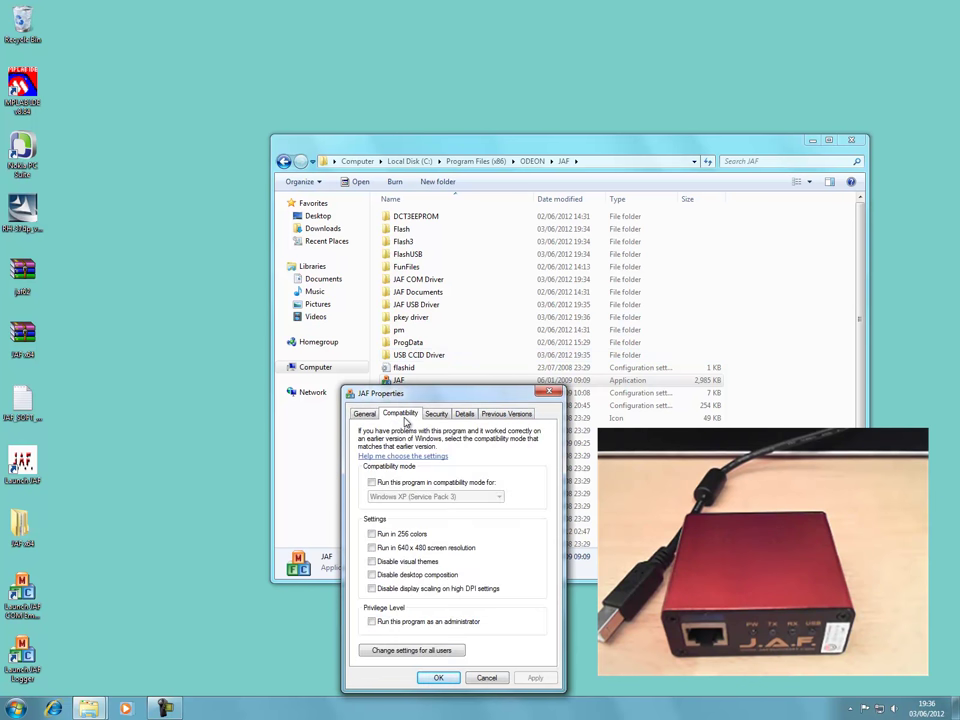
pyautogui.click(372, 484)
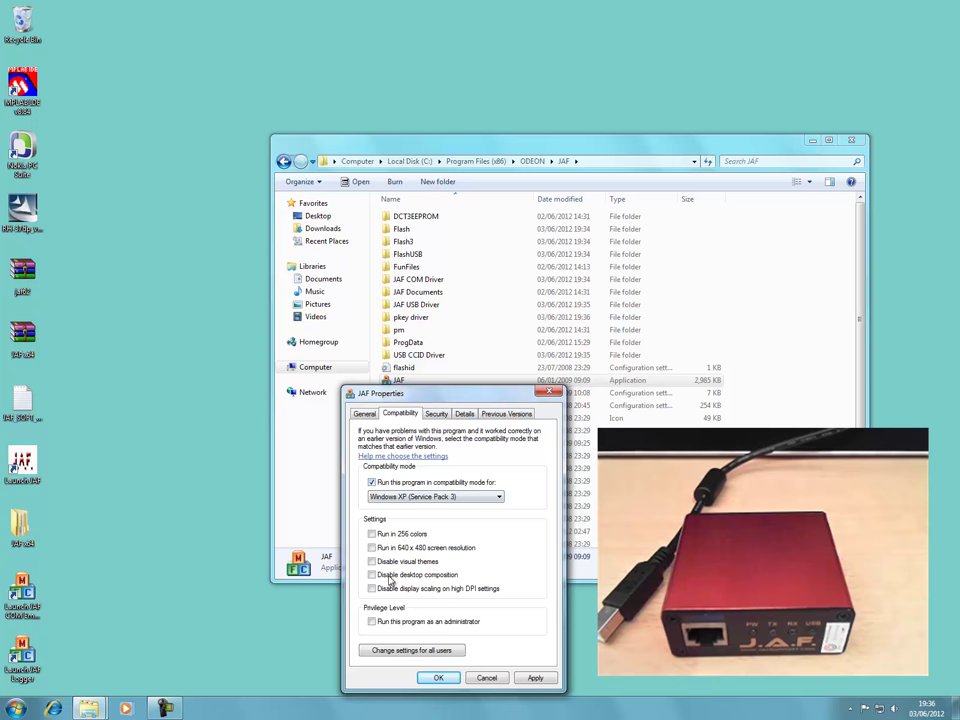
pyautogui.click(372, 622)
pyautogui.click(437, 678)
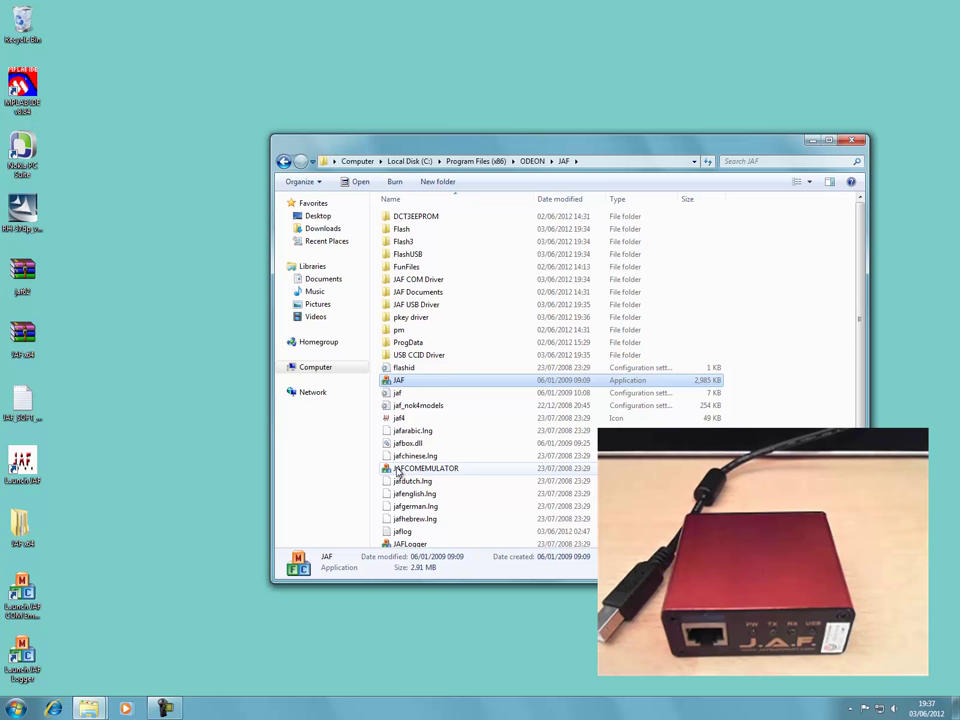
# Set the JAFCOMEMULATOR application to run in compatibility mode for Windows XP (Service Pack 3) and as an administrator.
pyautogui.click(437, 470)
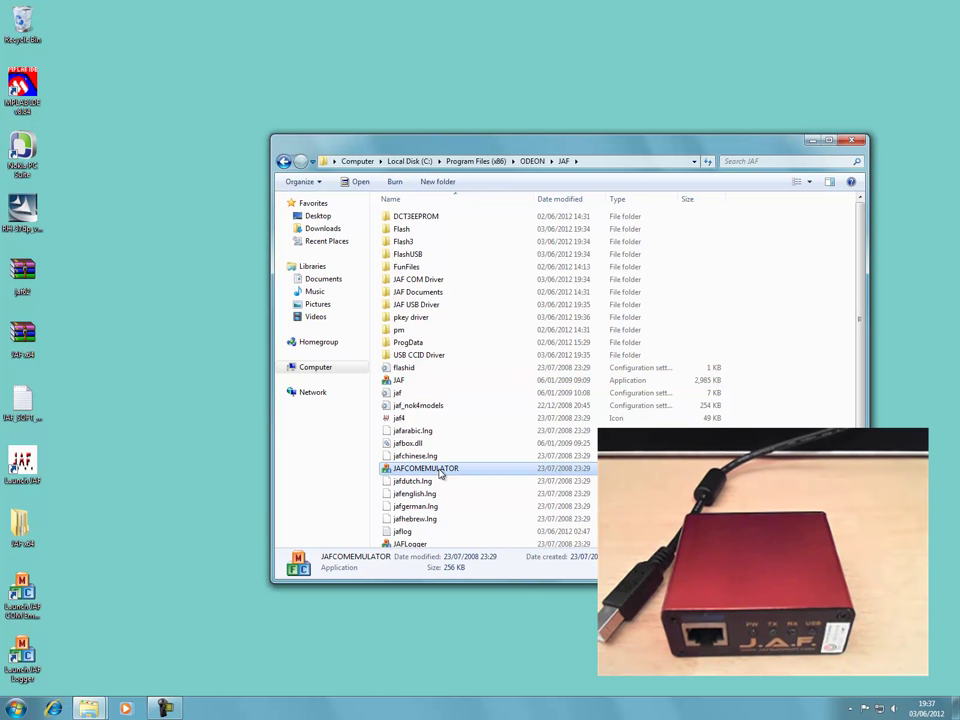
pyautogui.rightClick(440, 472)
pyautogui.click(456, 459)
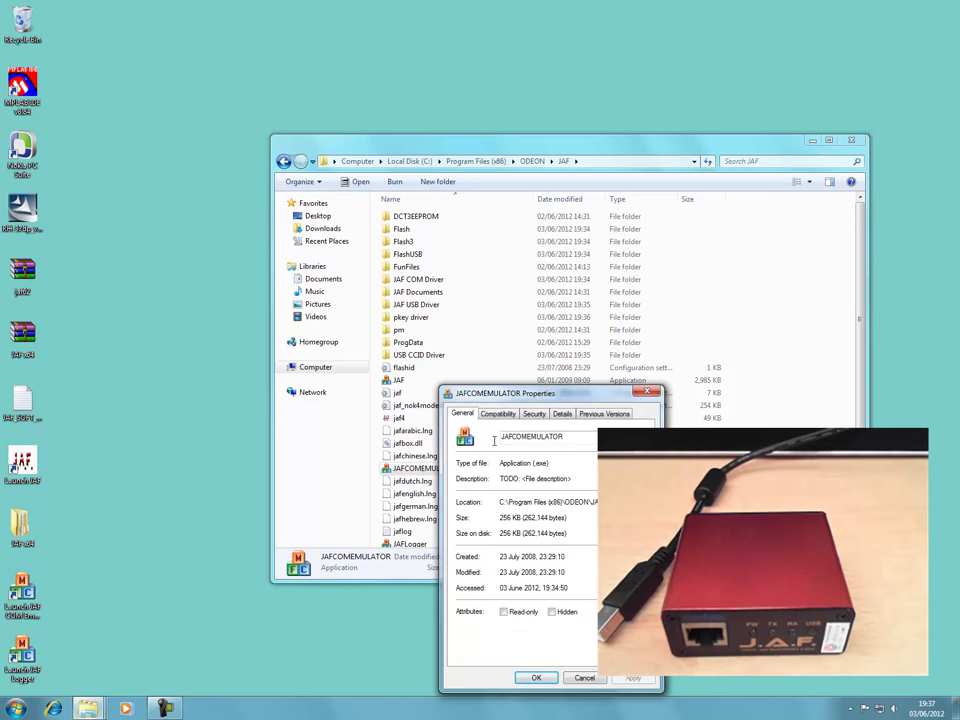
pyautogui.click(498, 413)
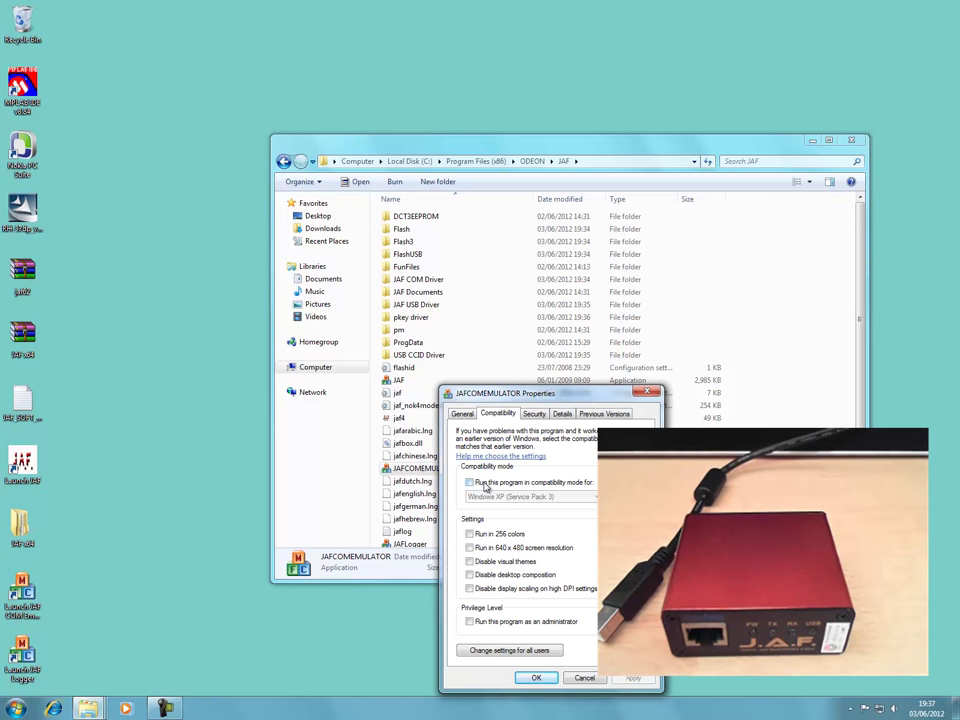
pyautogui.click(486, 486)
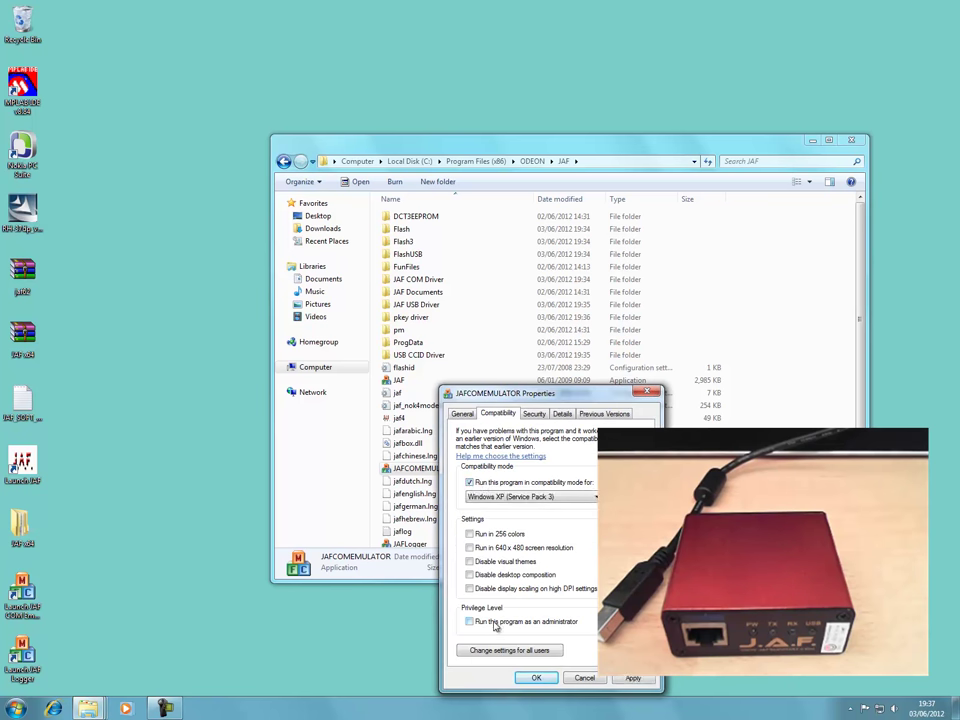
pyautogui.click(632, 678)
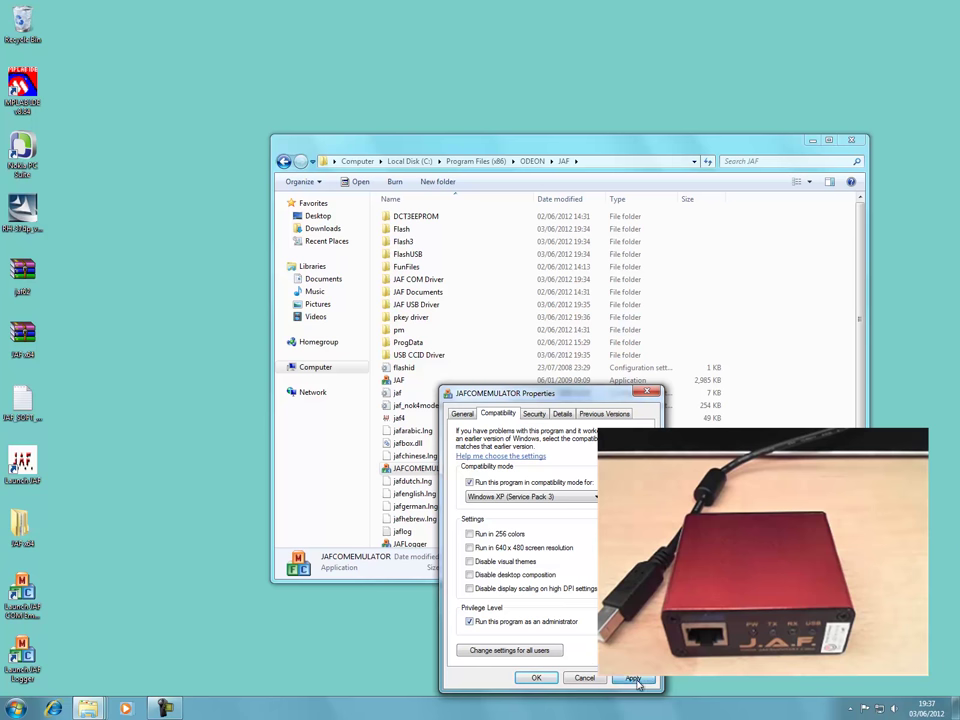
pyautogui.click(543, 679)
# Set the JAFLogger application to run in compatibility mode for Windows XP (Service Pack 3) and as an administrator.
pyautogui.click(499, 458)
pyautogui.scroll(-4, 499, 460)
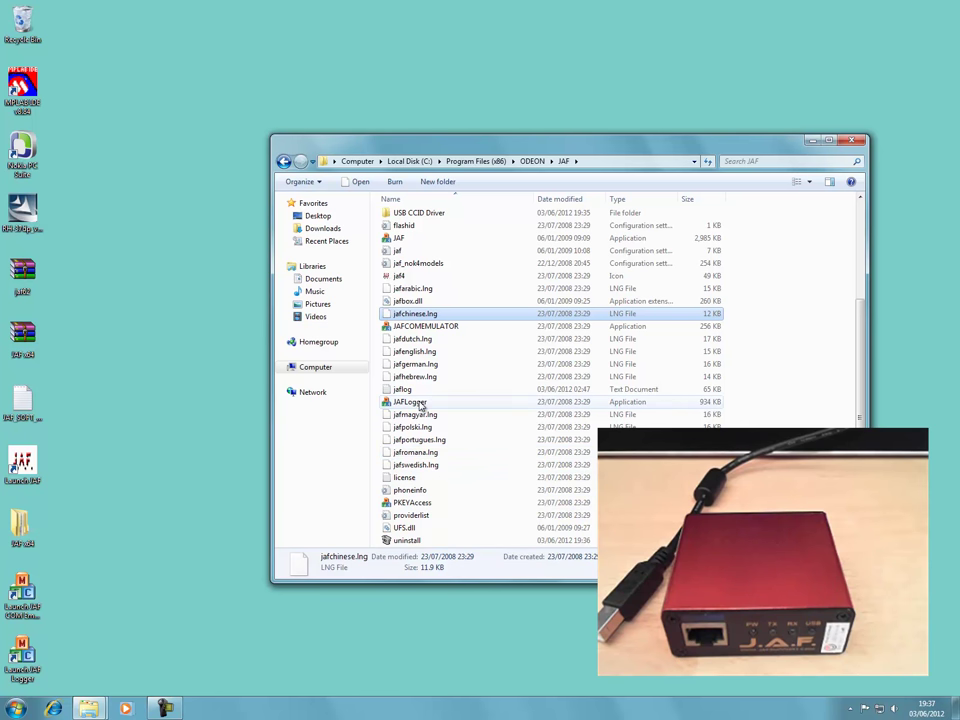
pyautogui.click(412, 402)
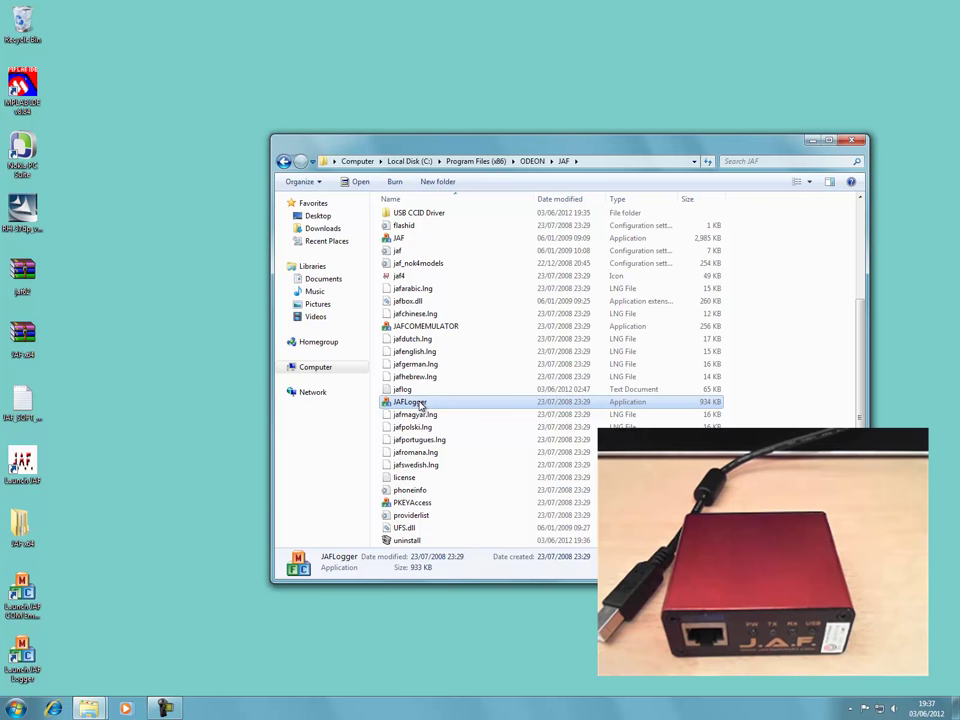
pyautogui.rightClick(420, 404)
pyautogui.click(486, 658)
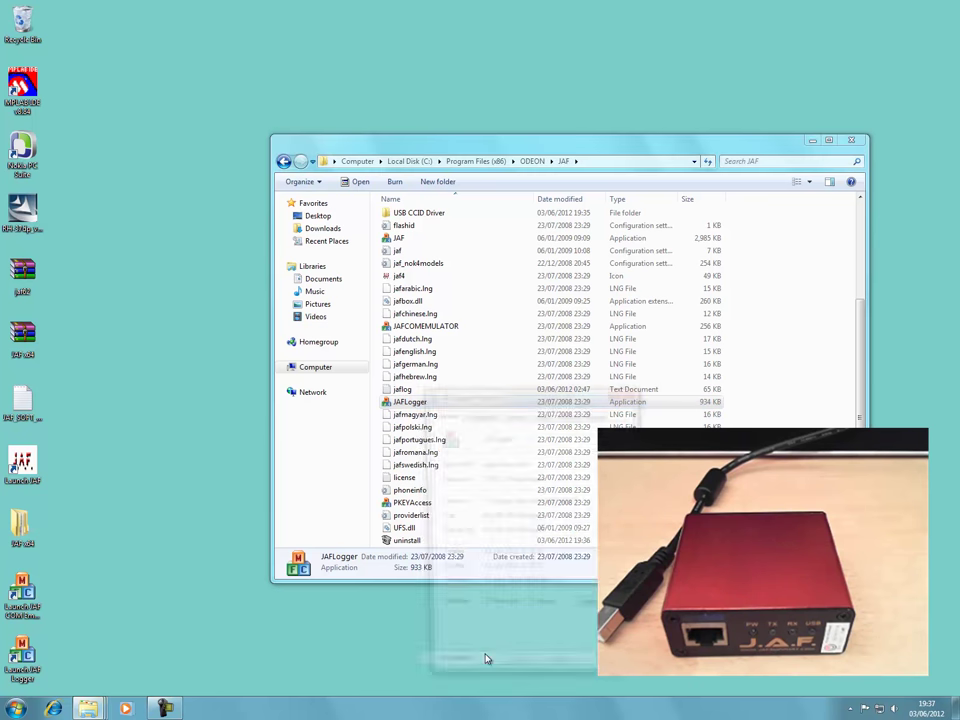
pyautogui.click(478, 413)
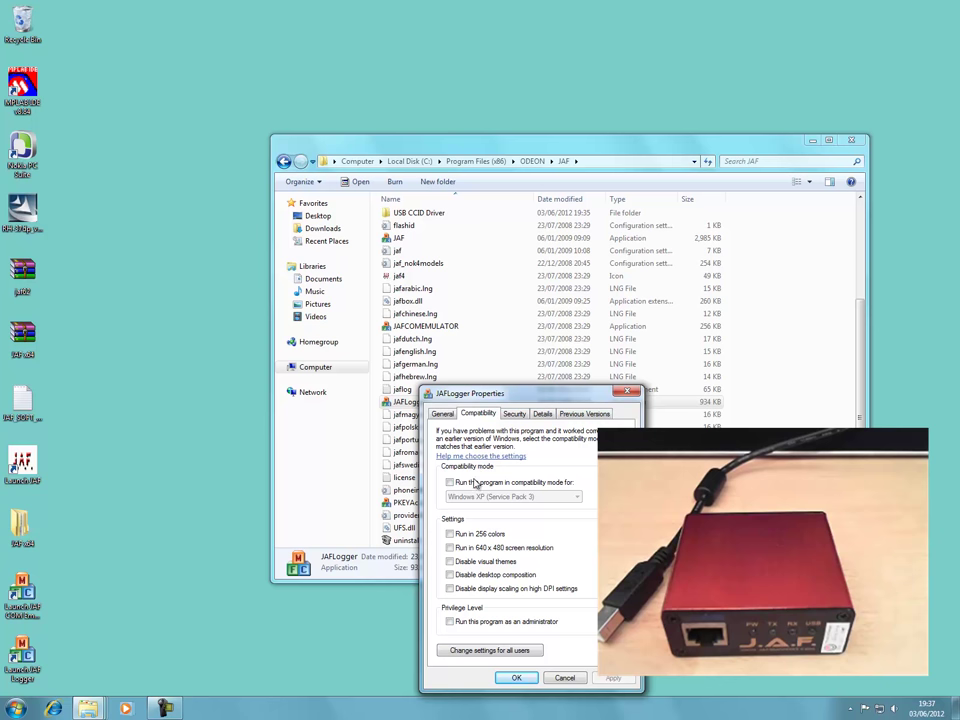
pyautogui.click(476, 483)
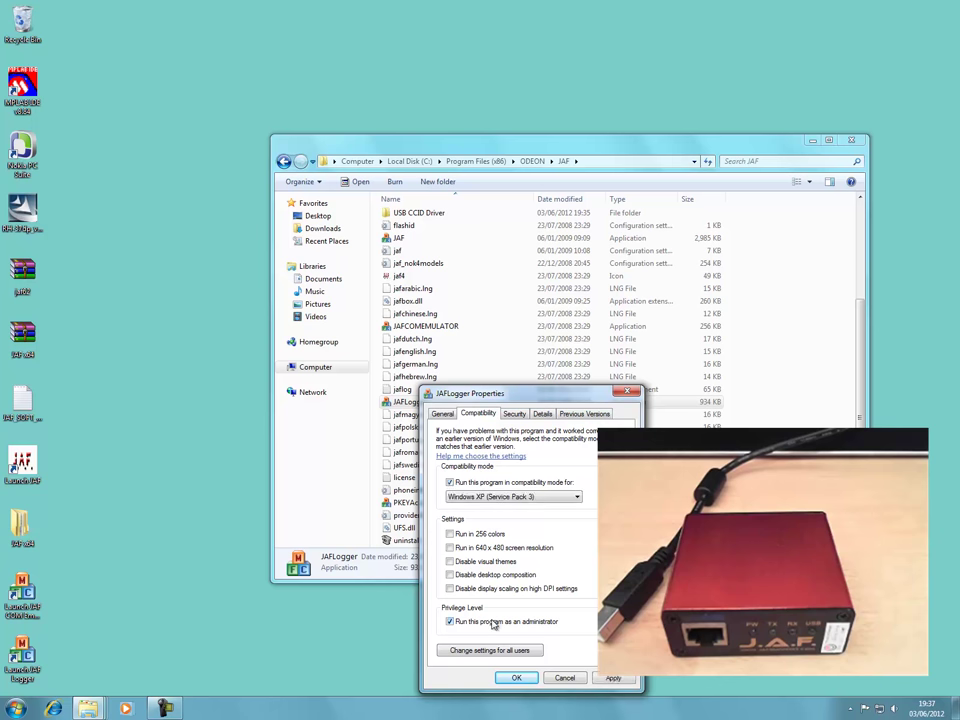
pyautogui.click(613, 678)
pyautogui.click(522, 679)
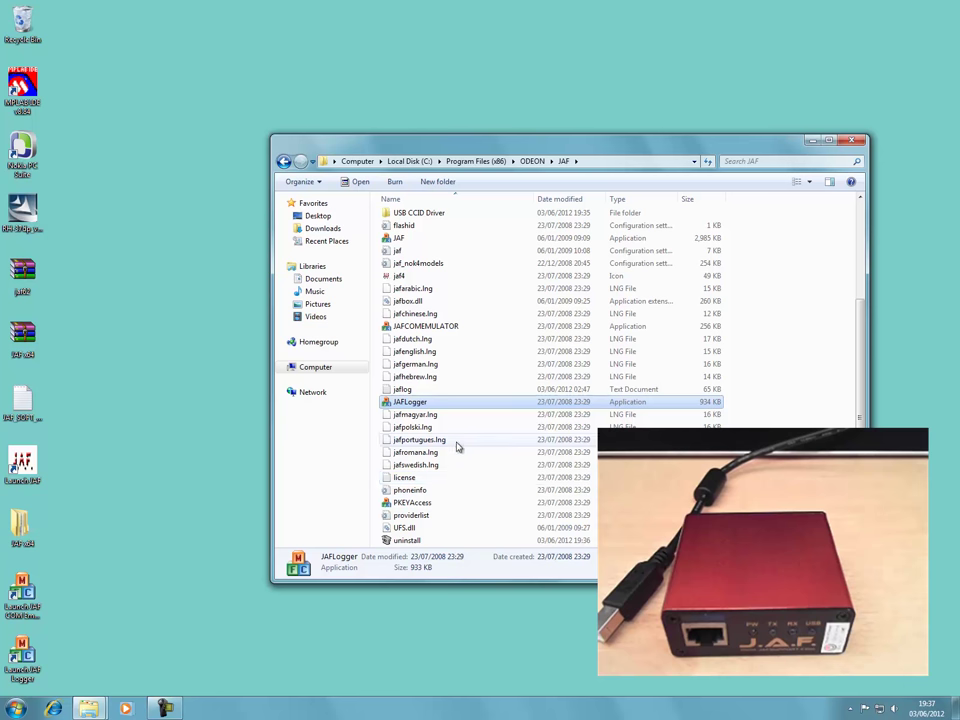
# Set the PKEYAccess application to run in compatibility mode for Windows XP (Service Pack 3) and as an administrator.
pyautogui.click(456, 441)
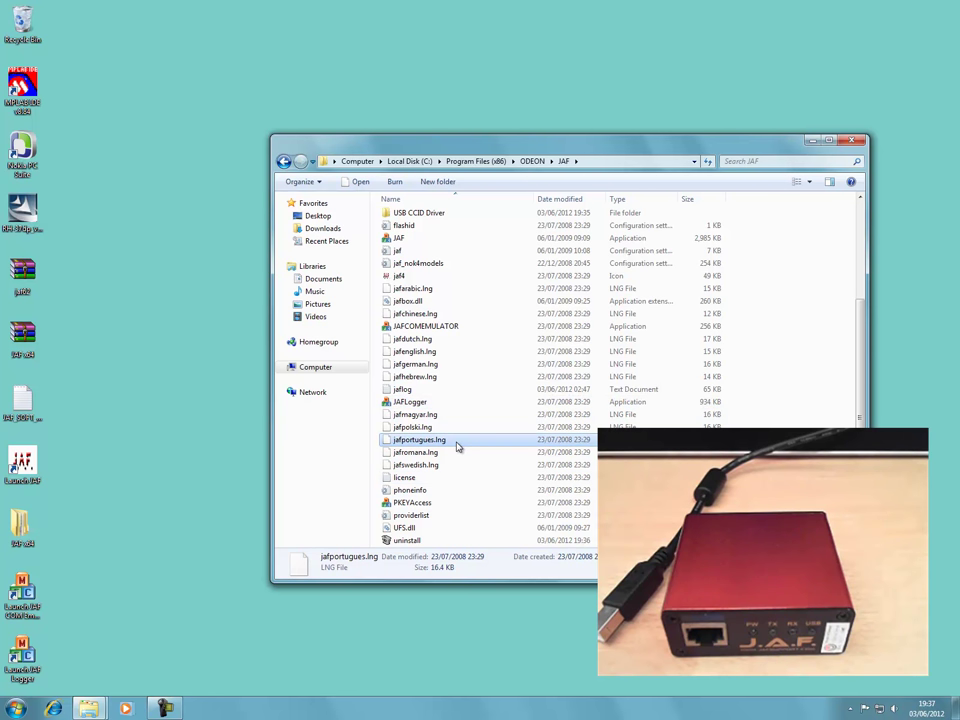
pyautogui.click(427, 505)
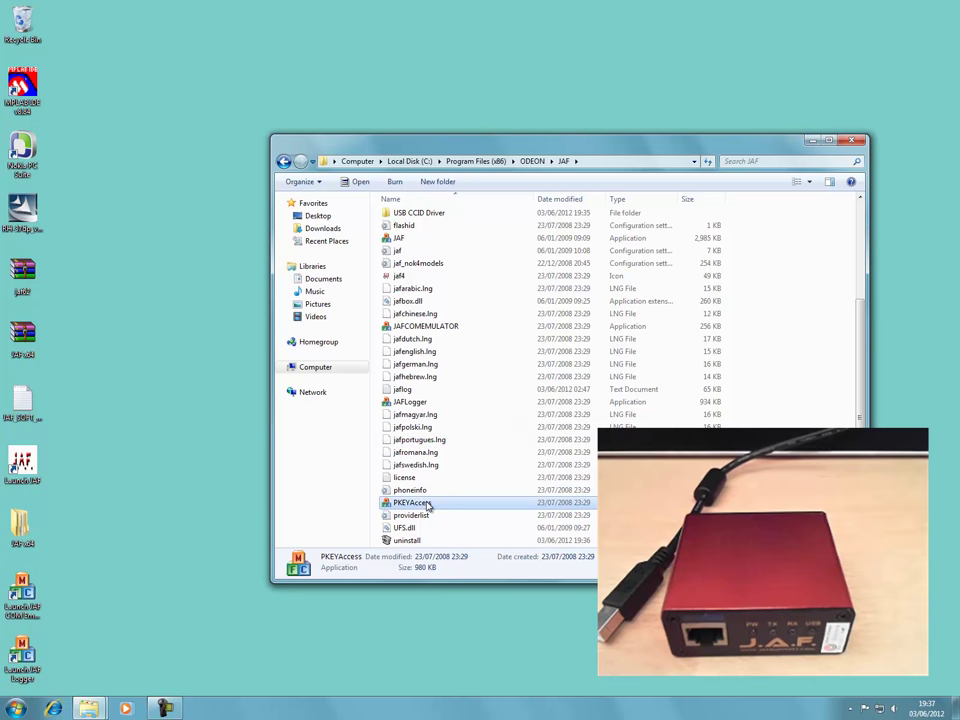
pyautogui.rightClick(427, 505)
pyautogui.click(445, 491)
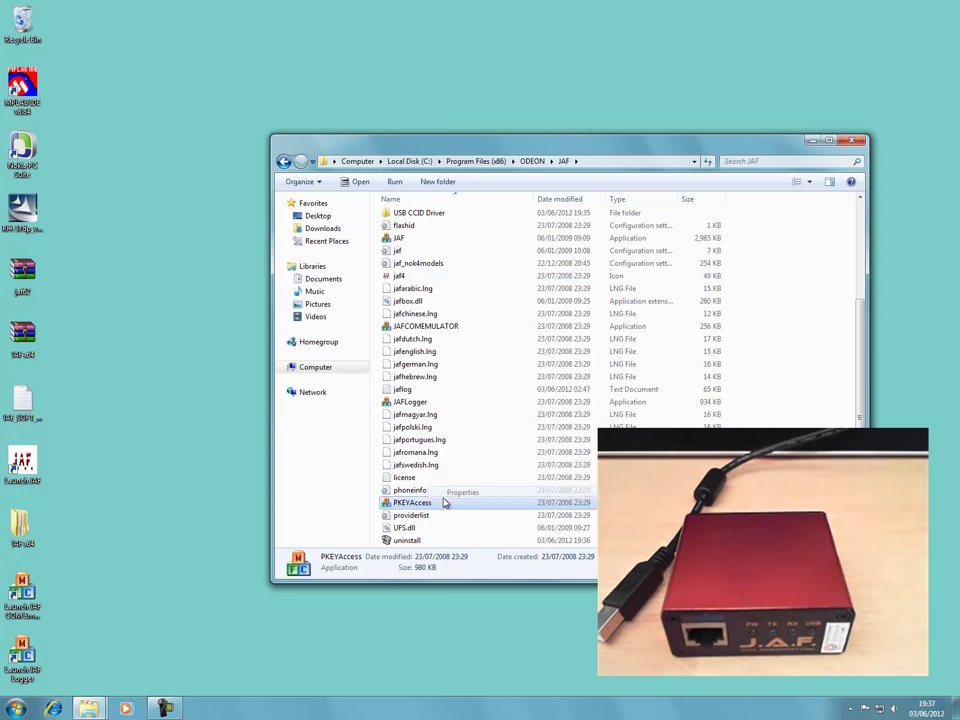
pyautogui.click(498, 416)
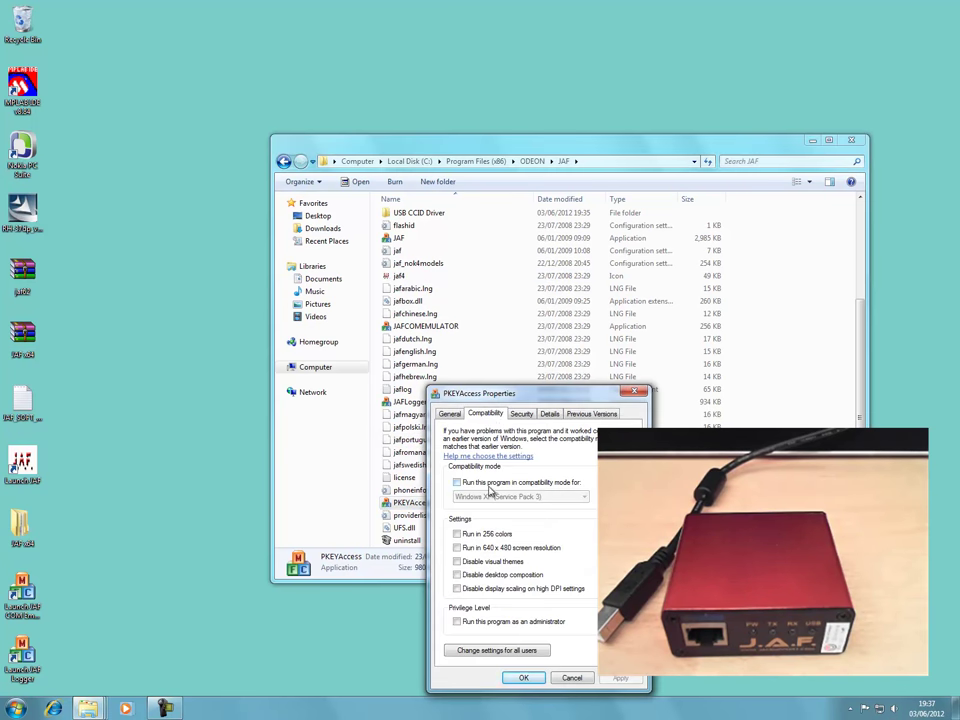
pyautogui.click(488, 484)
pyautogui.click(493, 620)
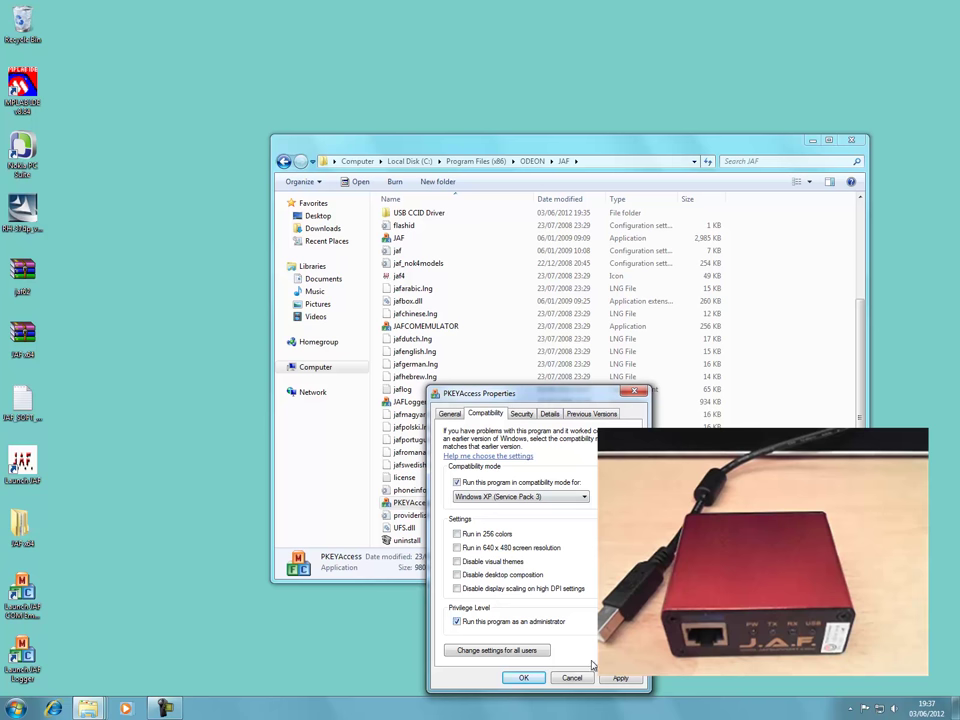
pyautogui.click(622, 680)
pyautogui.click(521, 677)
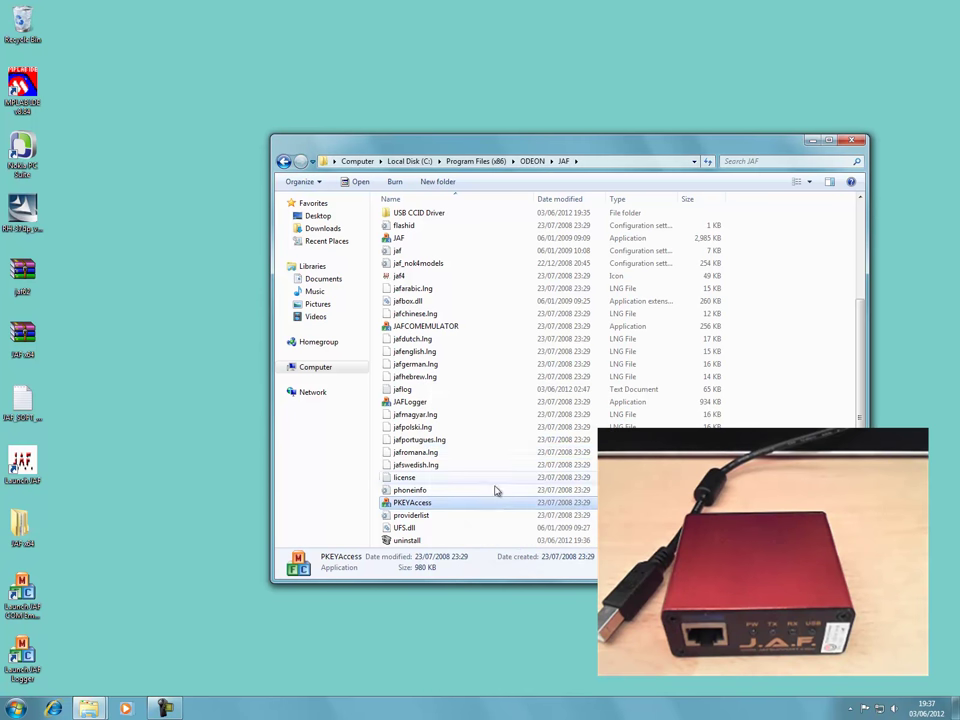
# Look over the JAF installation folder once more, close it, and open the jaf62 folder on the desktop.
pyautogui.click(479, 456)
pyautogui.scroll(4, 479, 458)
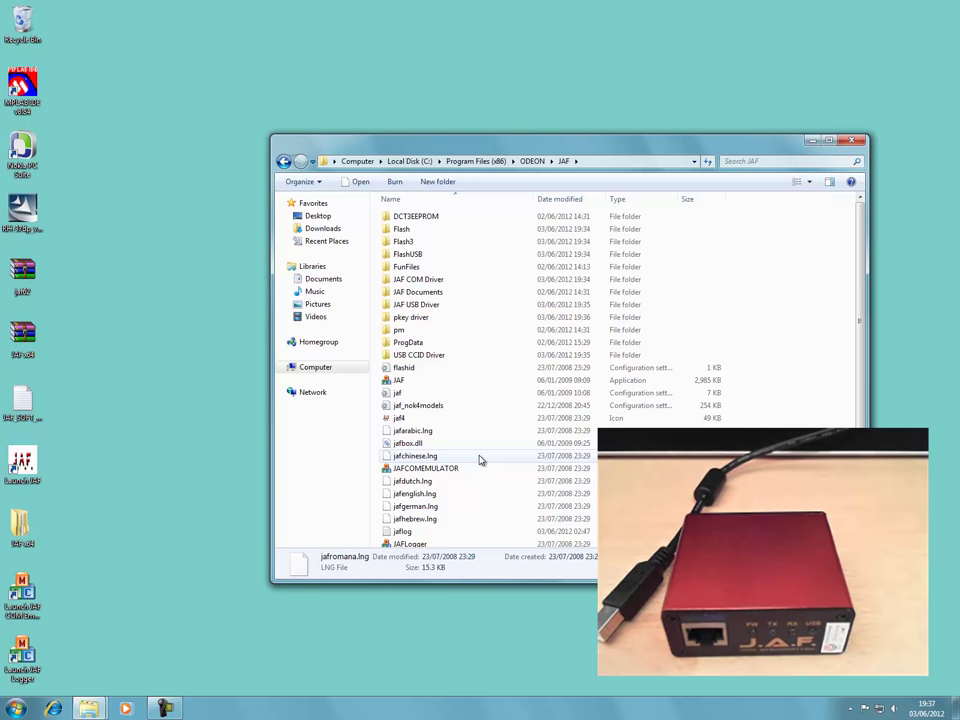
pyautogui.scroll(-4, 479, 458)
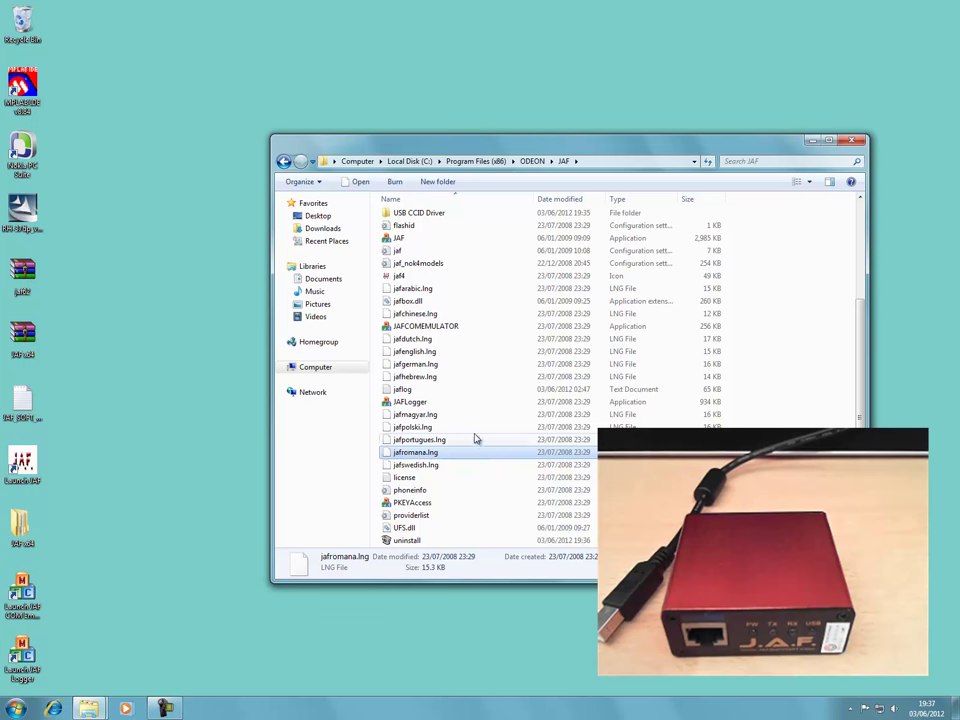
pyautogui.click(851, 141)
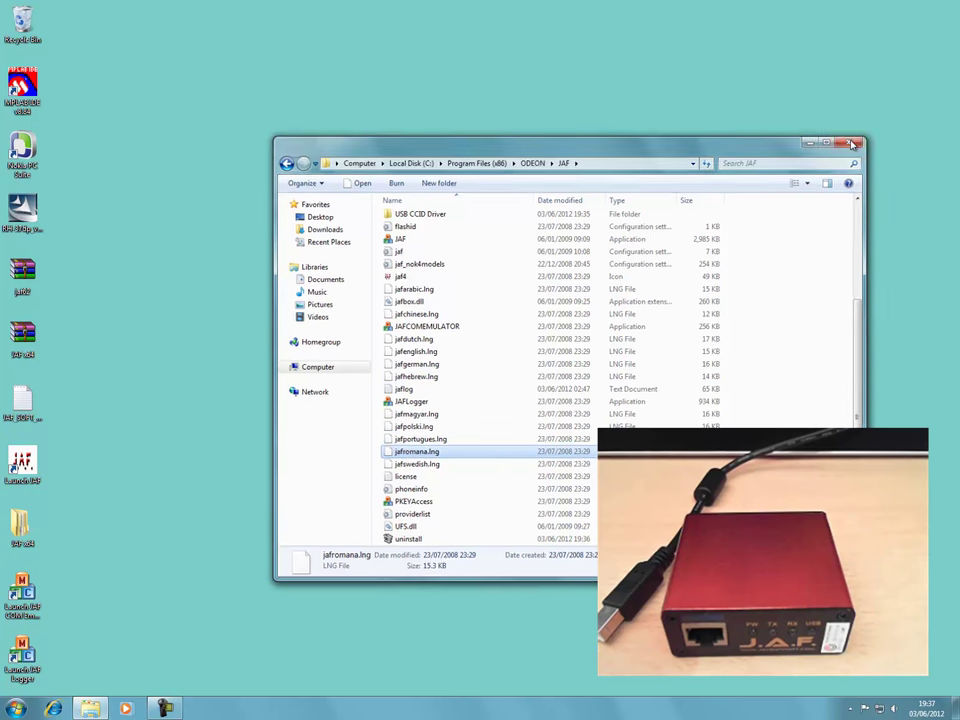
pyautogui.doubleClick(439, 408)
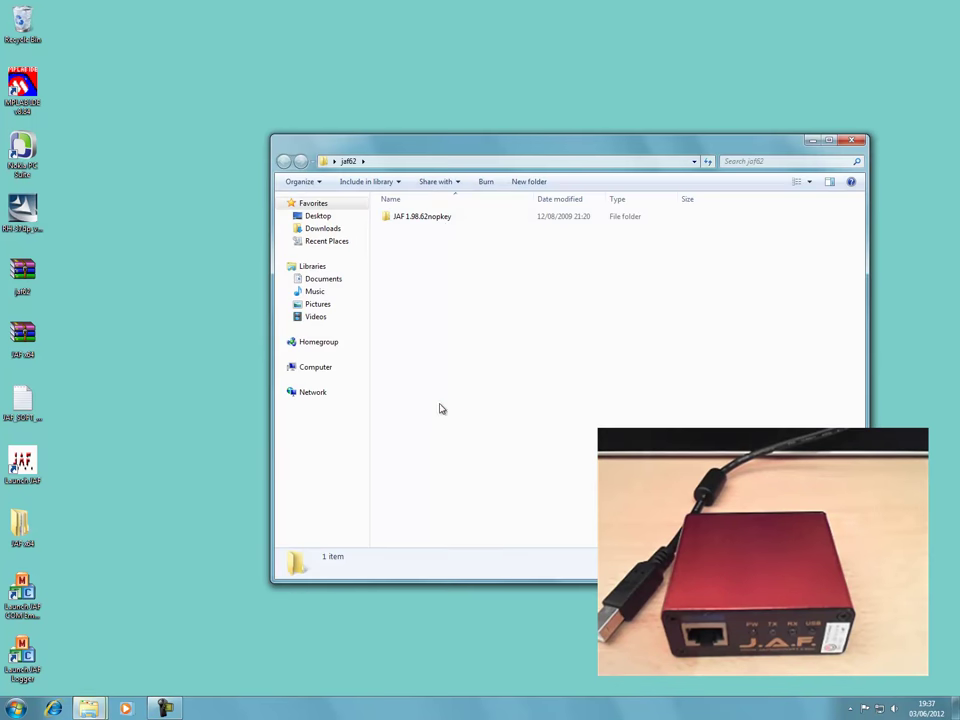
# In the JAF 1.98.62nopkey folder, set OGM_JAF_PKEY_Emulator_v3install to run in Windows XP (Service Pack 3) compatibility mode and as an administrator.
pyautogui.doubleClick(444, 219)
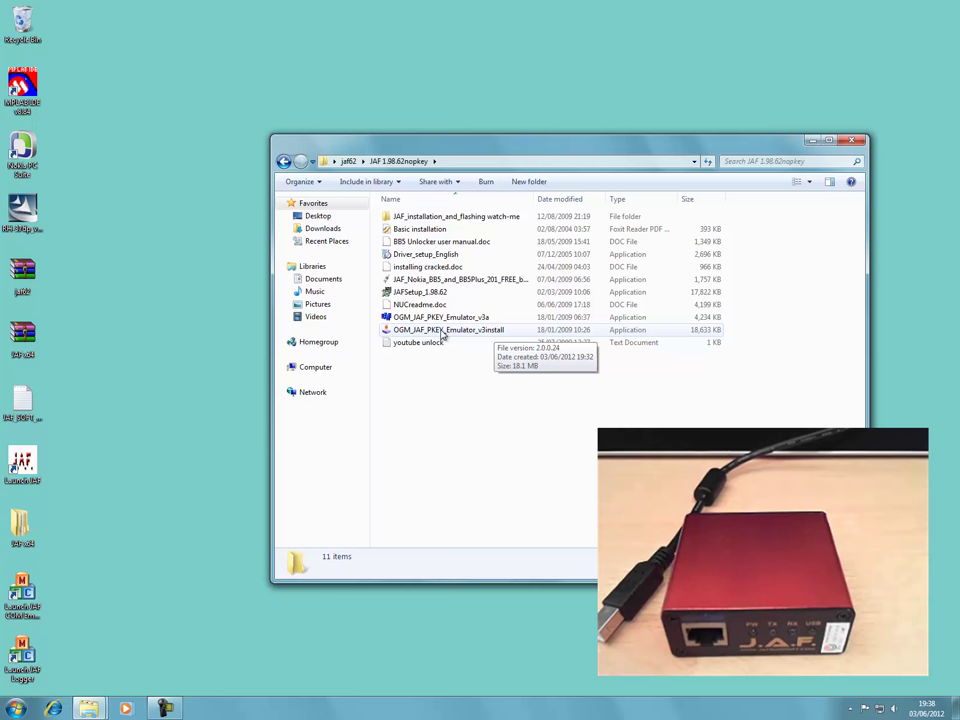
pyautogui.rightClick(441, 335)
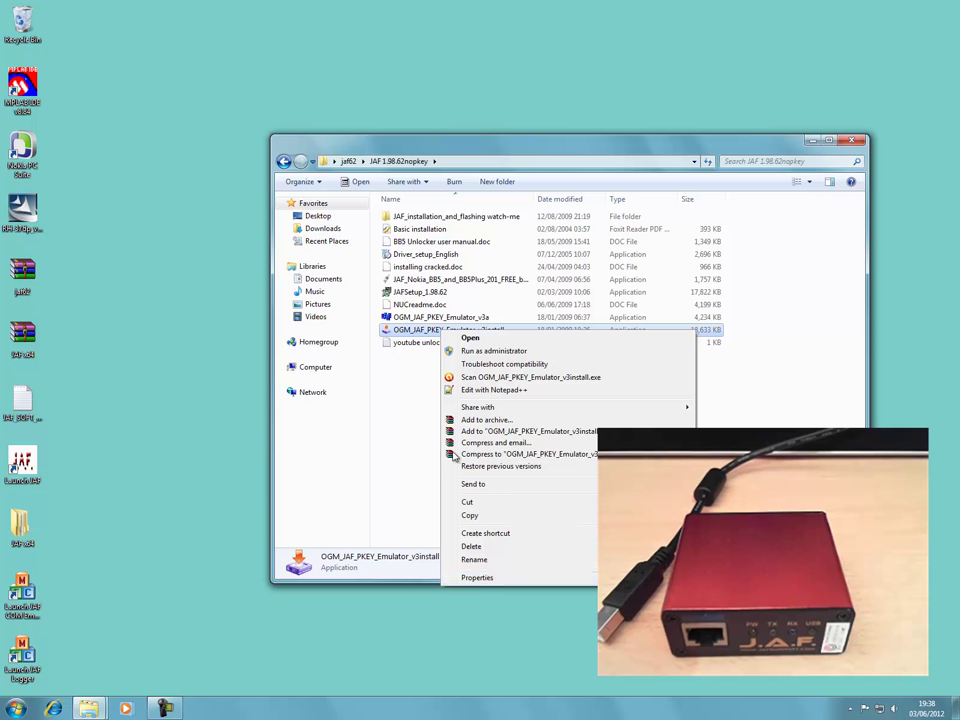
pyautogui.click(505, 580)
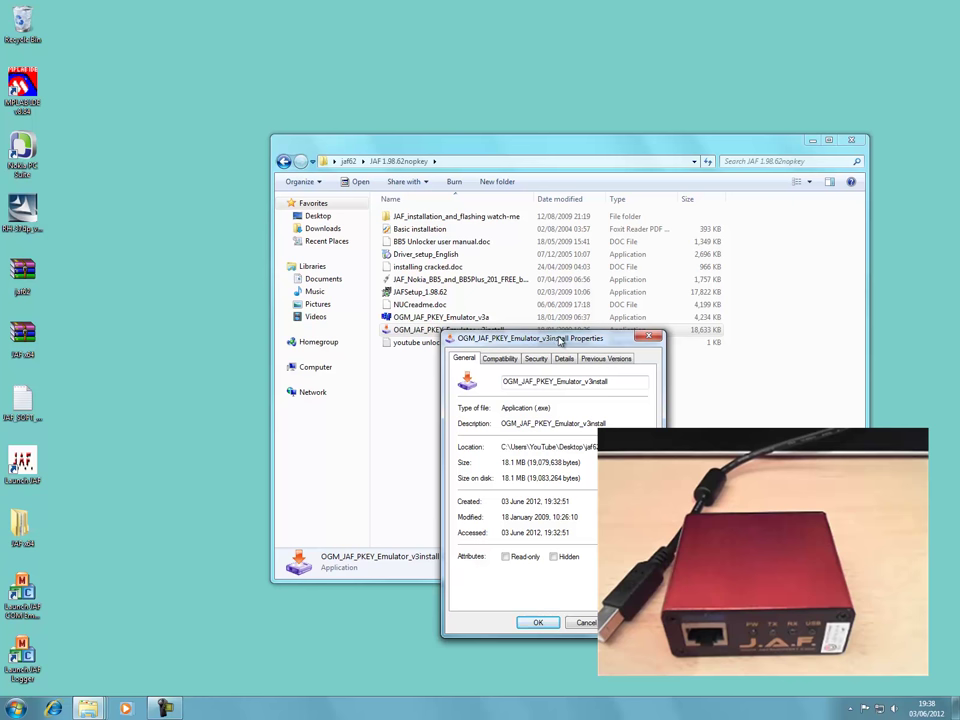
pyautogui.click(499, 358)
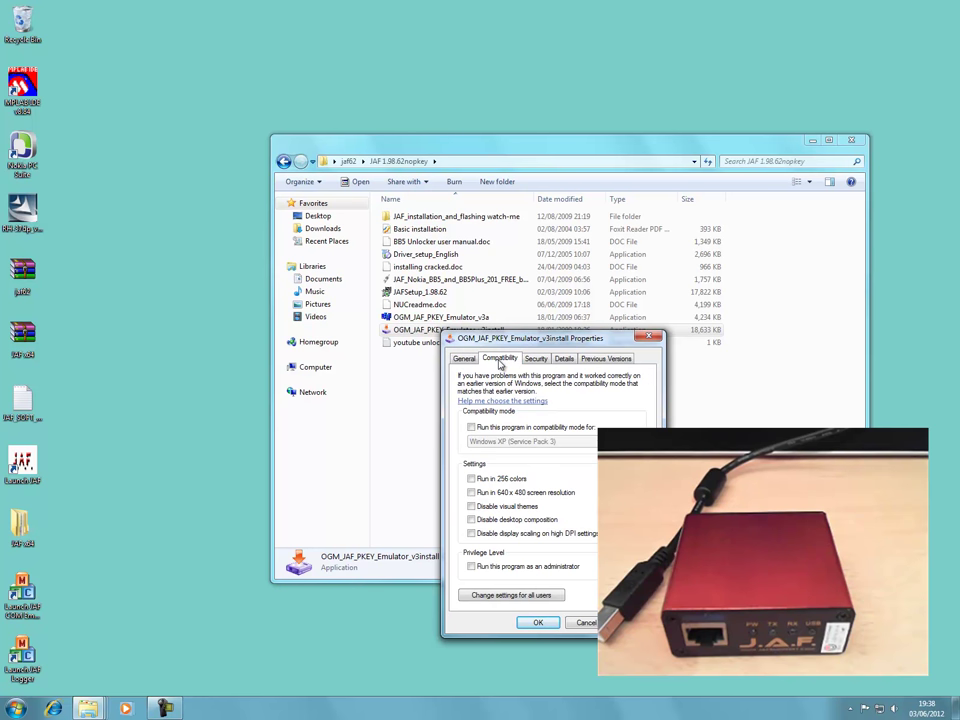
pyautogui.click(476, 428)
pyautogui.click(482, 566)
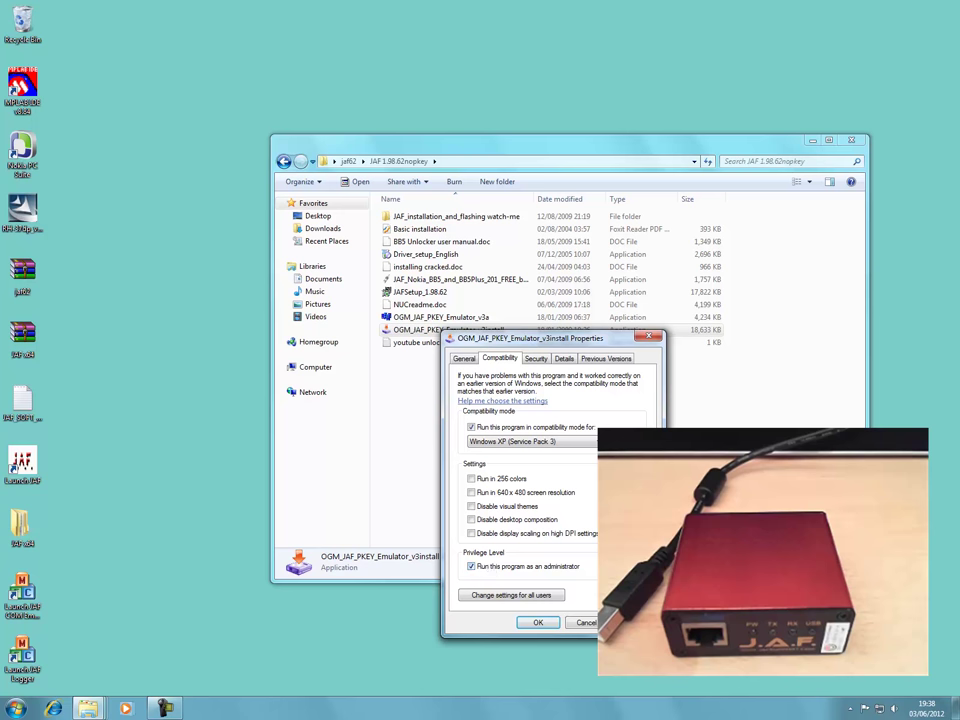
pyautogui.click(537, 622)
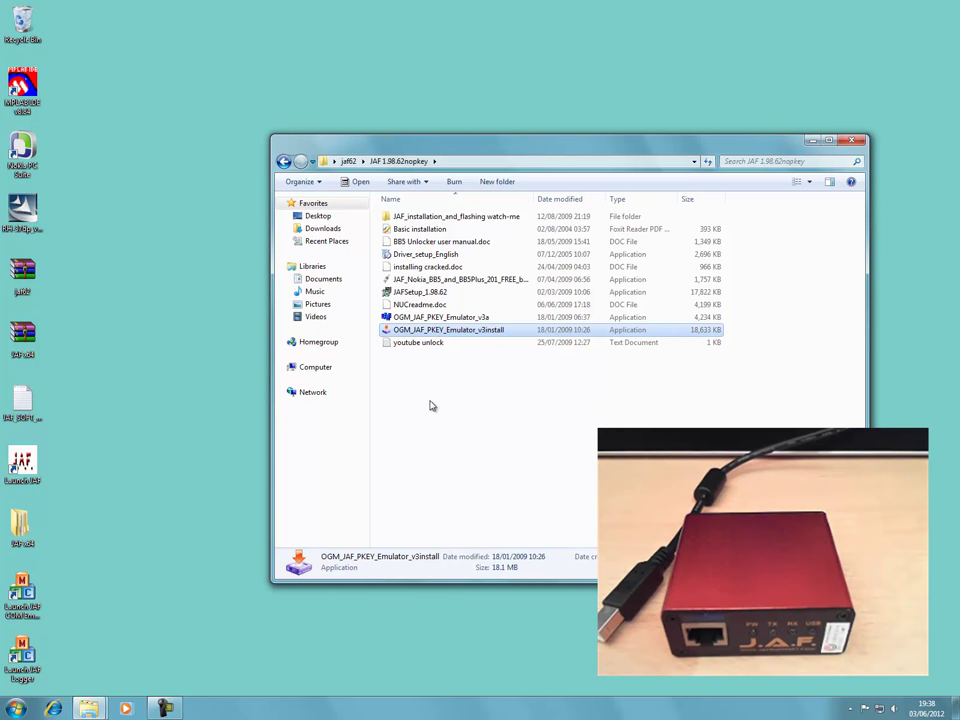
# Run the OGM_JAF_PKEY_Emulator_v3install installer as an administrator and continue past its welcome page.
pyautogui.click(445, 331)
pyautogui.rightClick(446, 332)
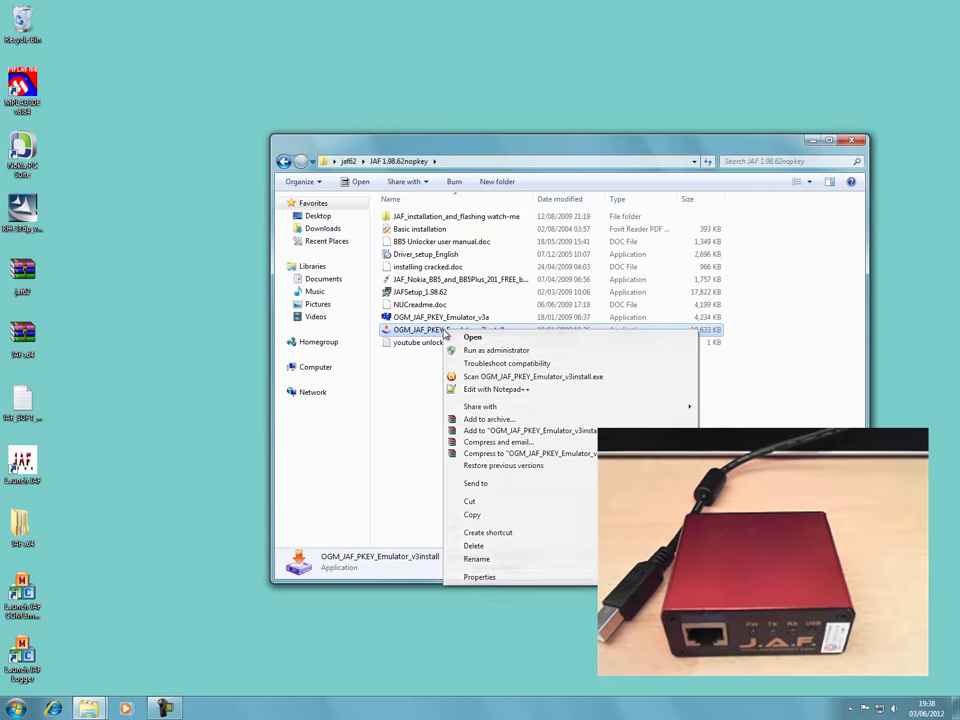
pyautogui.click(470, 350)
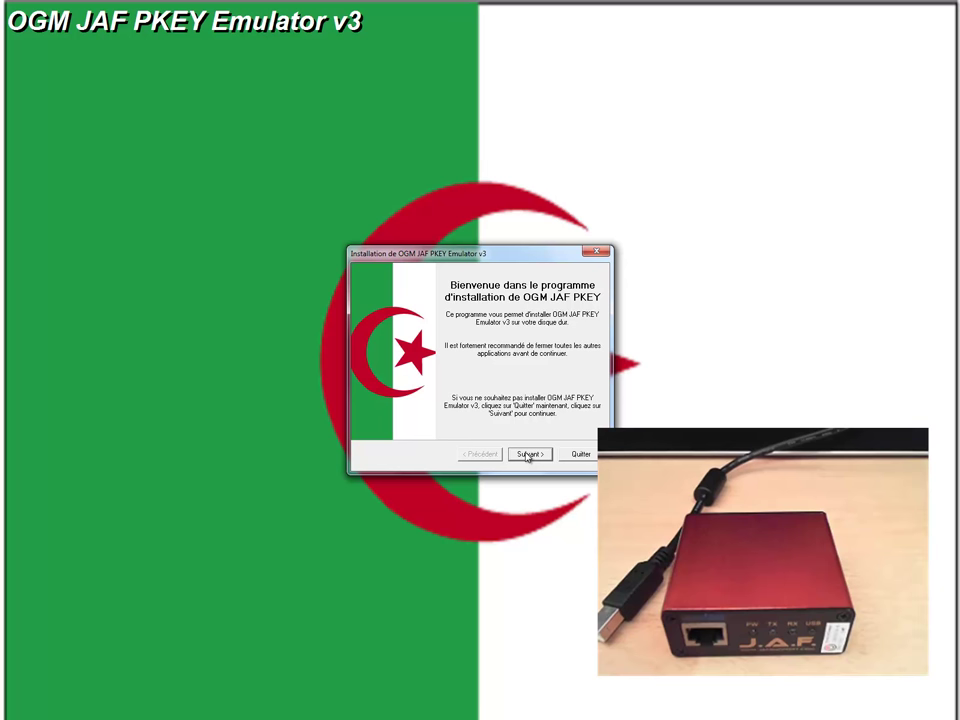
pyautogui.click(528, 455)
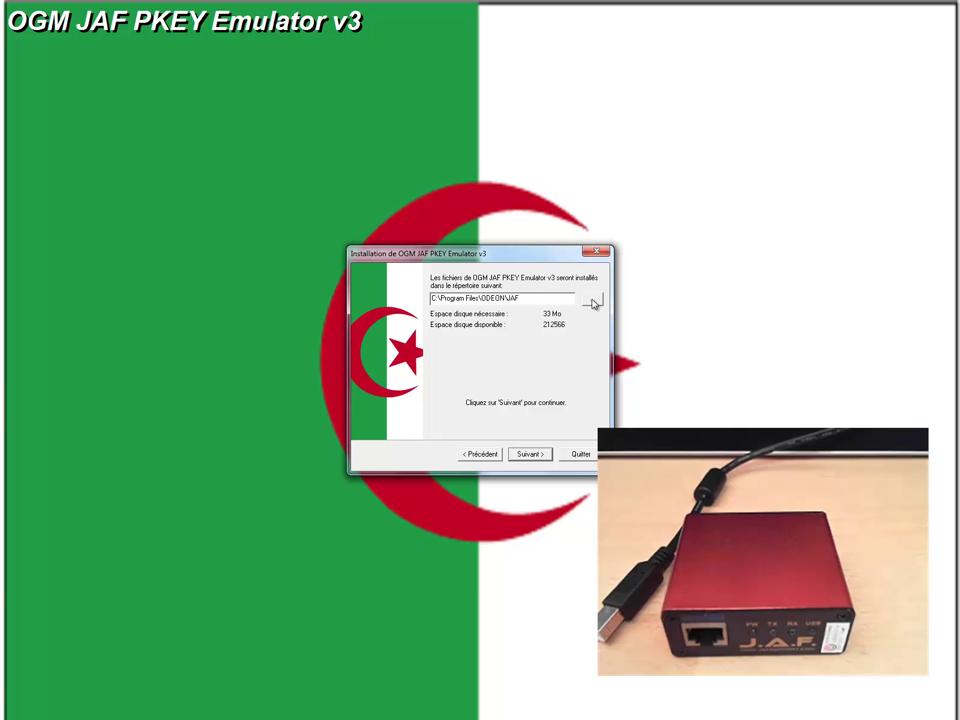
# Change the emulator's installation directory to the existing JAF folder at C:\Program Files (x86)\ODEON\JAF.
pyautogui.click(593, 302)
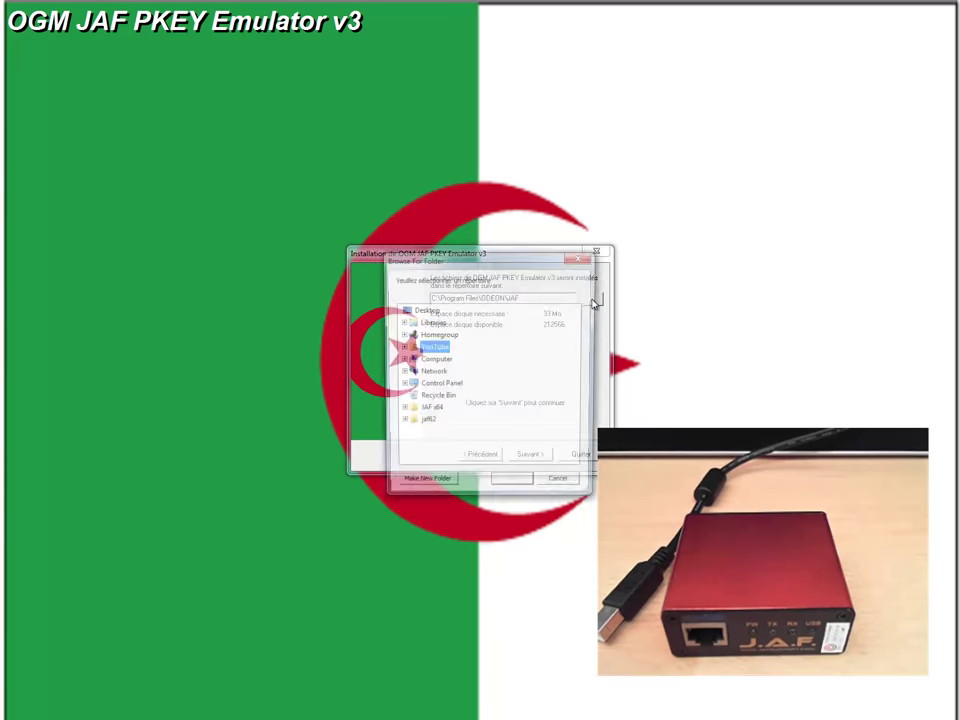
pyautogui.moveTo(509, 264); pyautogui.dragTo(405, 266)
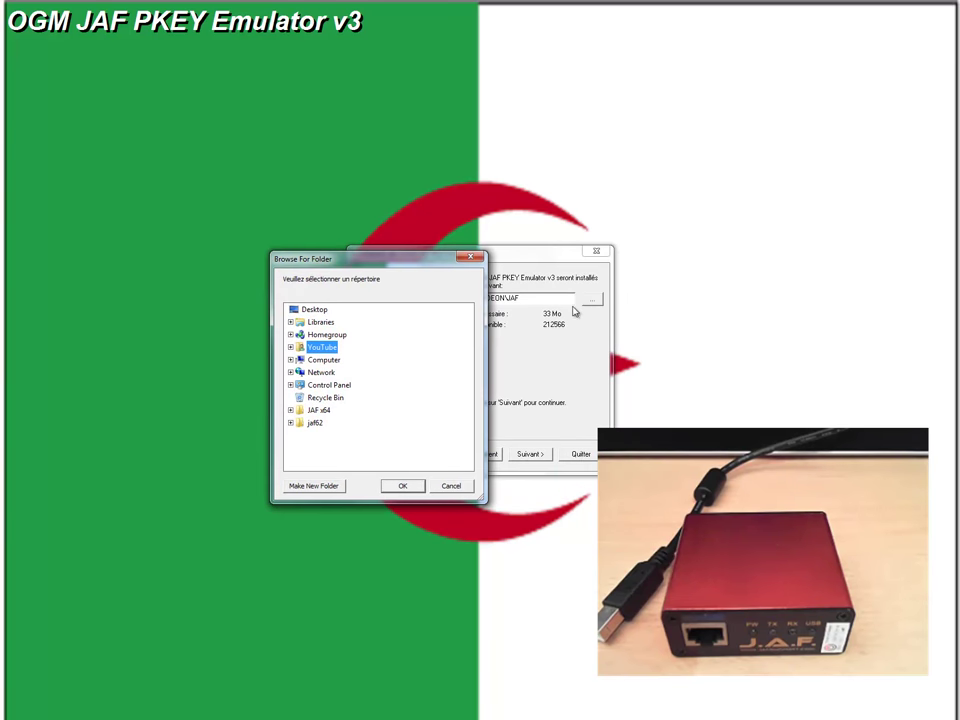
pyautogui.click(290, 361)
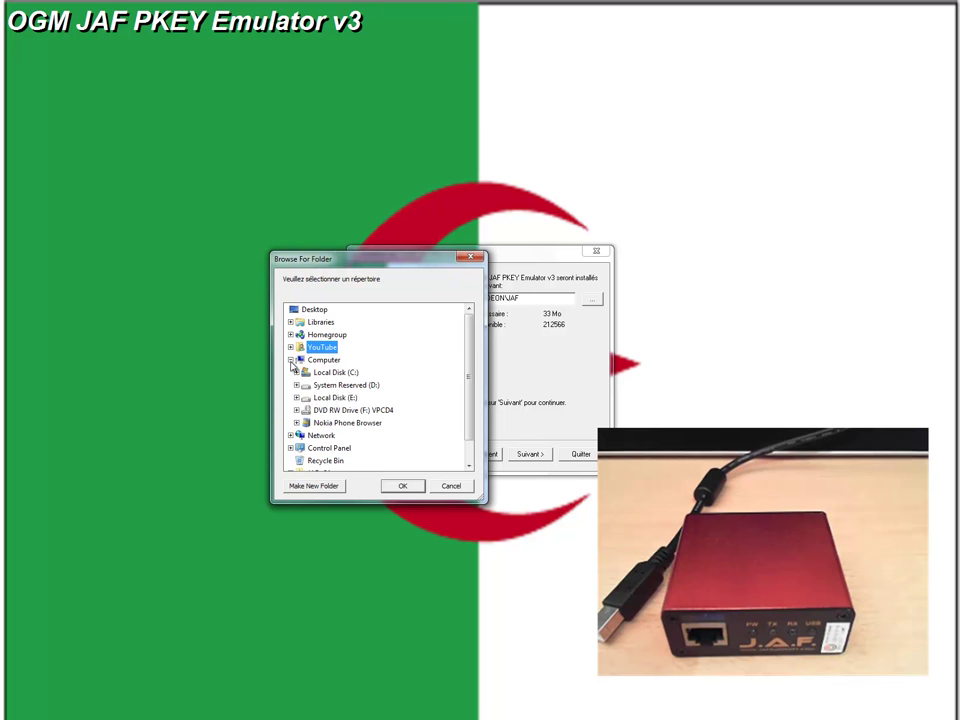
pyautogui.click(297, 373)
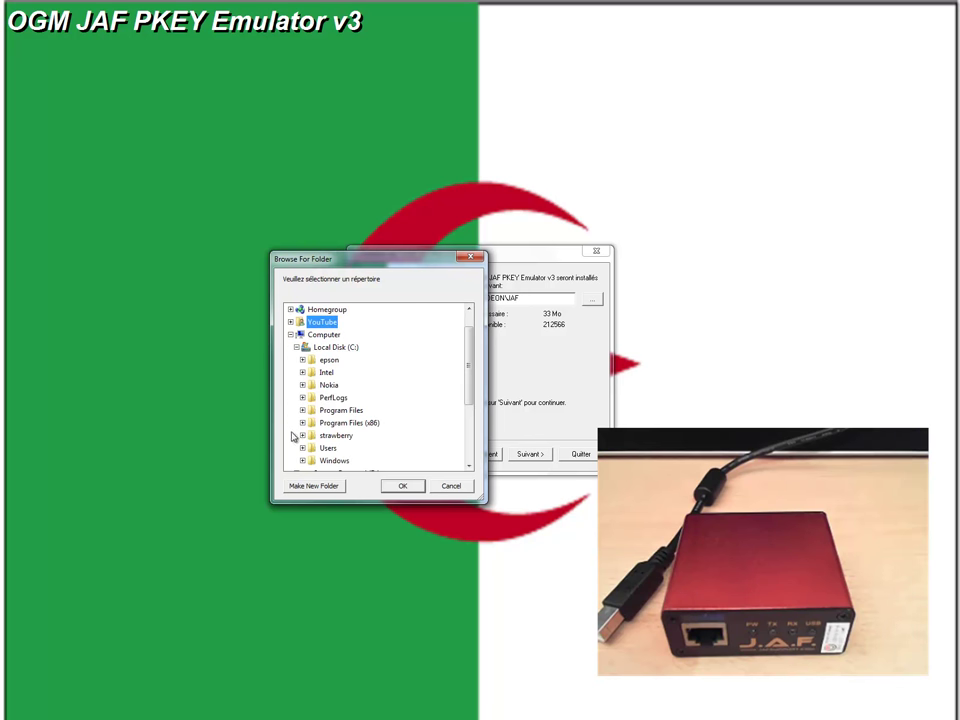
pyautogui.click(302, 422)
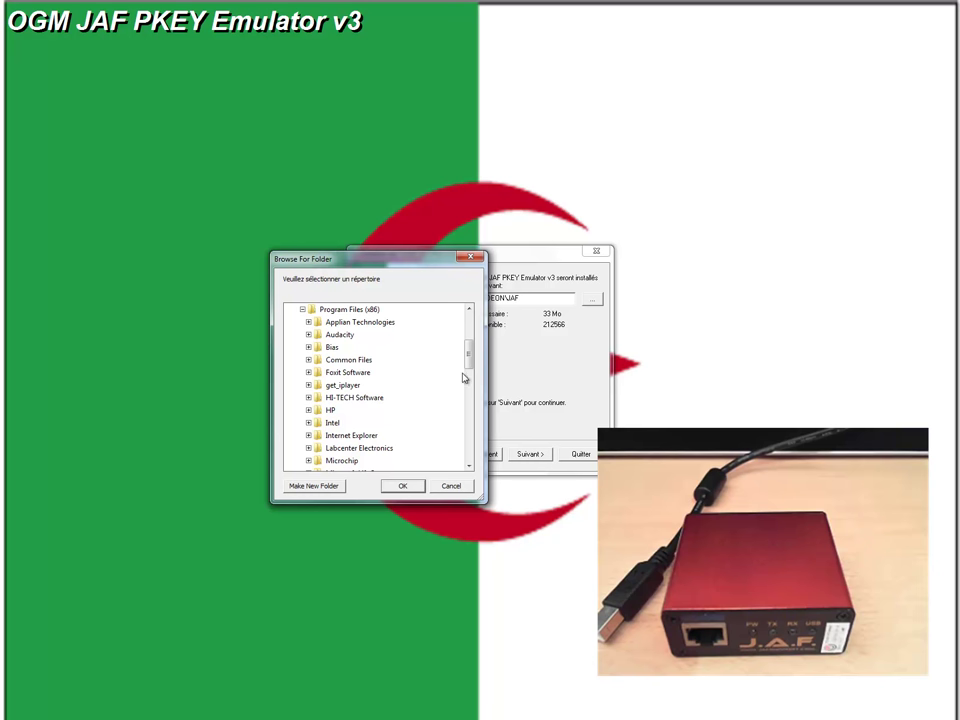
pyautogui.moveTo(469, 360); pyautogui.dragTo(469, 388)
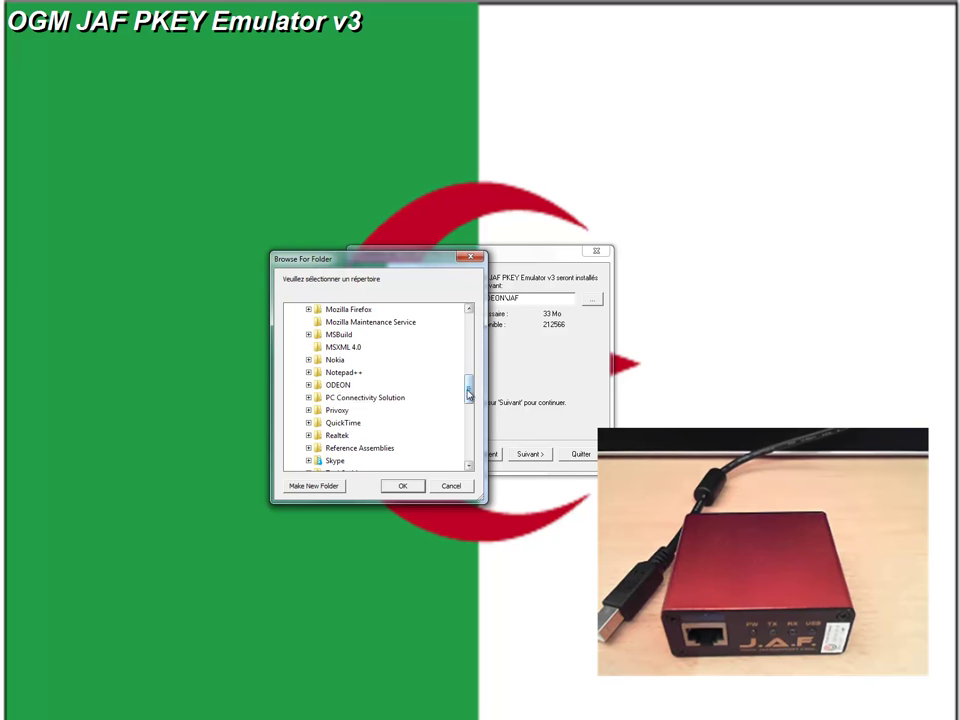
pyautogui.click(309, 385)
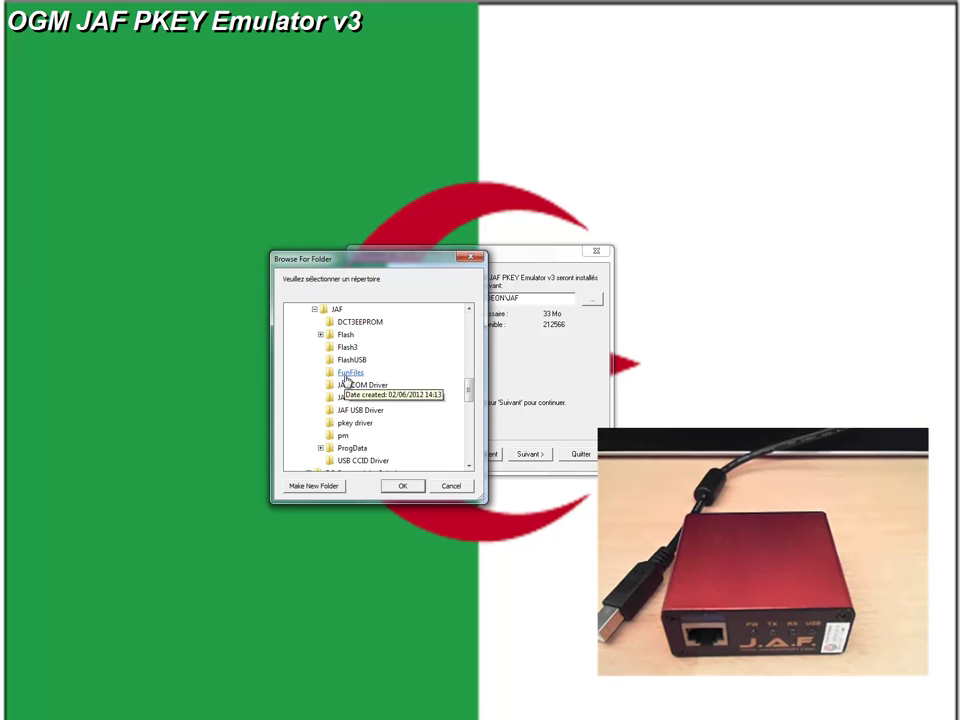
pyautogui.click(328, 310)
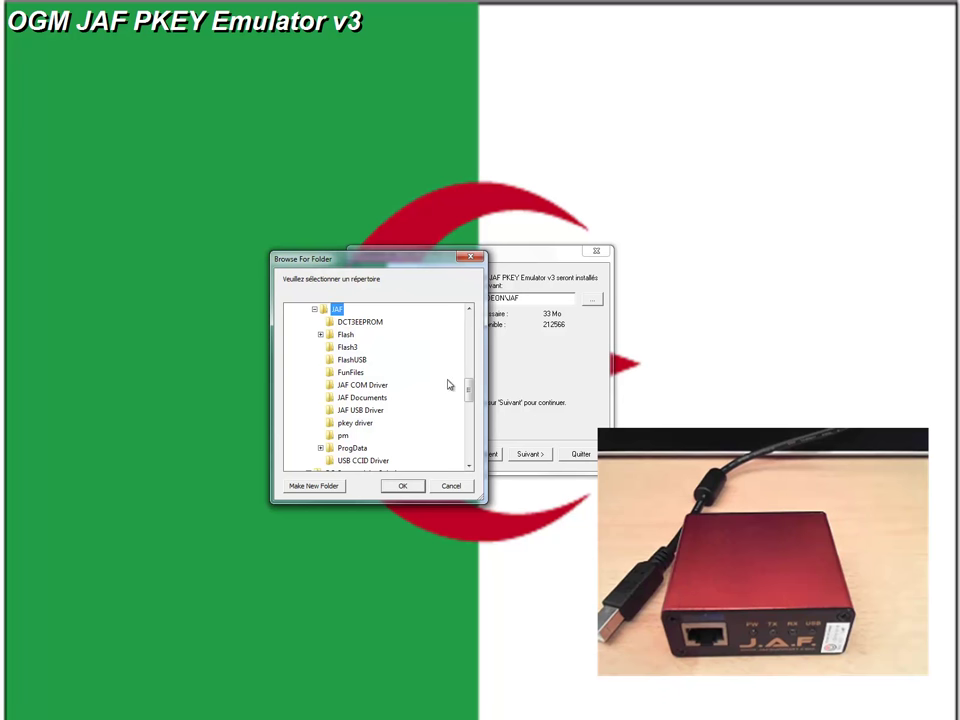
pyautogui.click(412, 485)
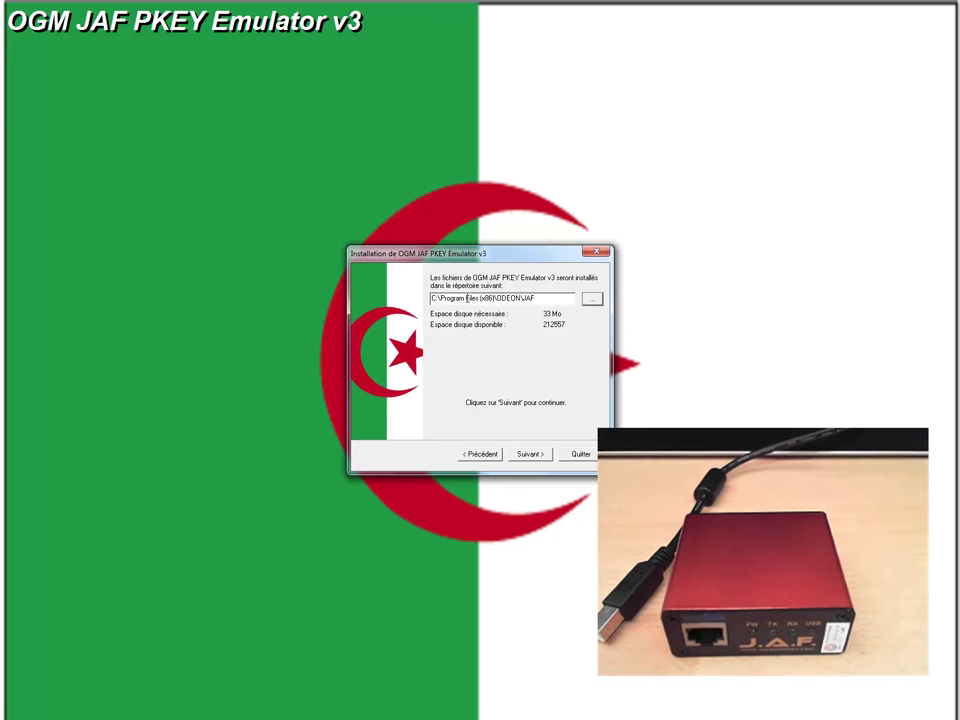
pyautogui.moveTo(444, 298); pyautogui.dragTo(555, 303)
pyautogui.click(557, 300)
# Install OGM JAF PKEY Emulator v3 into the chosen directory, exit the installer and close the setup files folder.
pyautogui.click(524, 455)
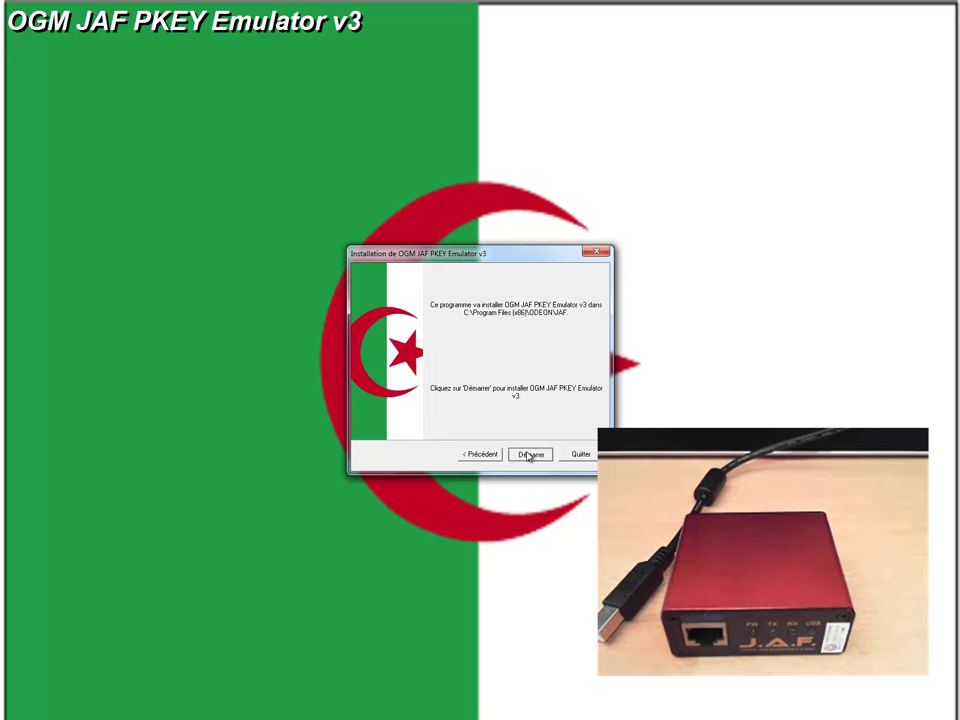
pyautogui.click(527, 455)
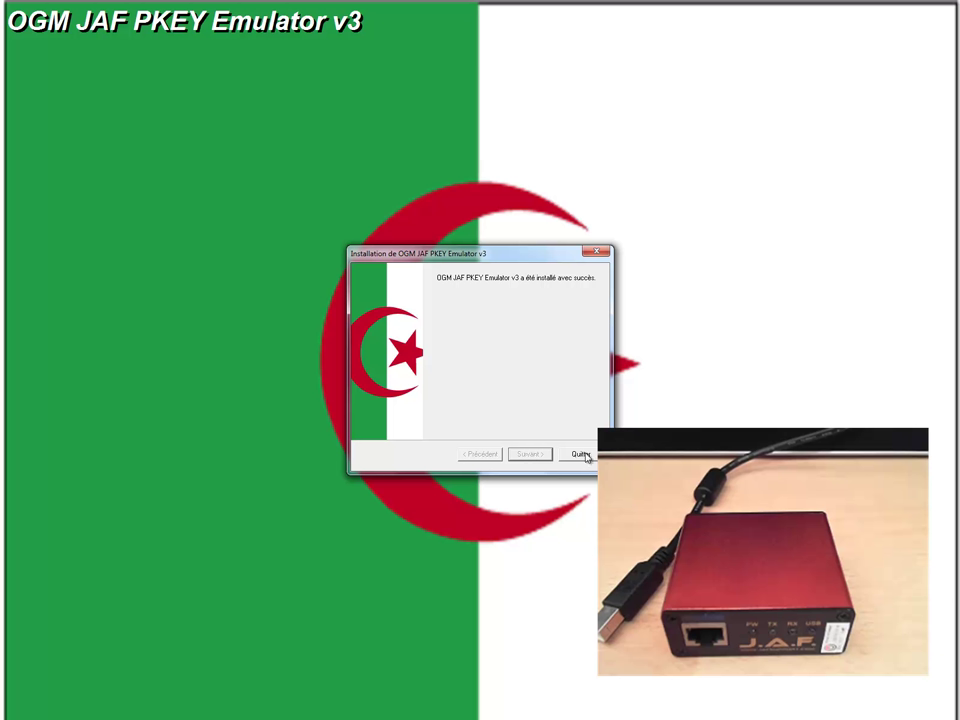
pyautogui.click(581, 455)
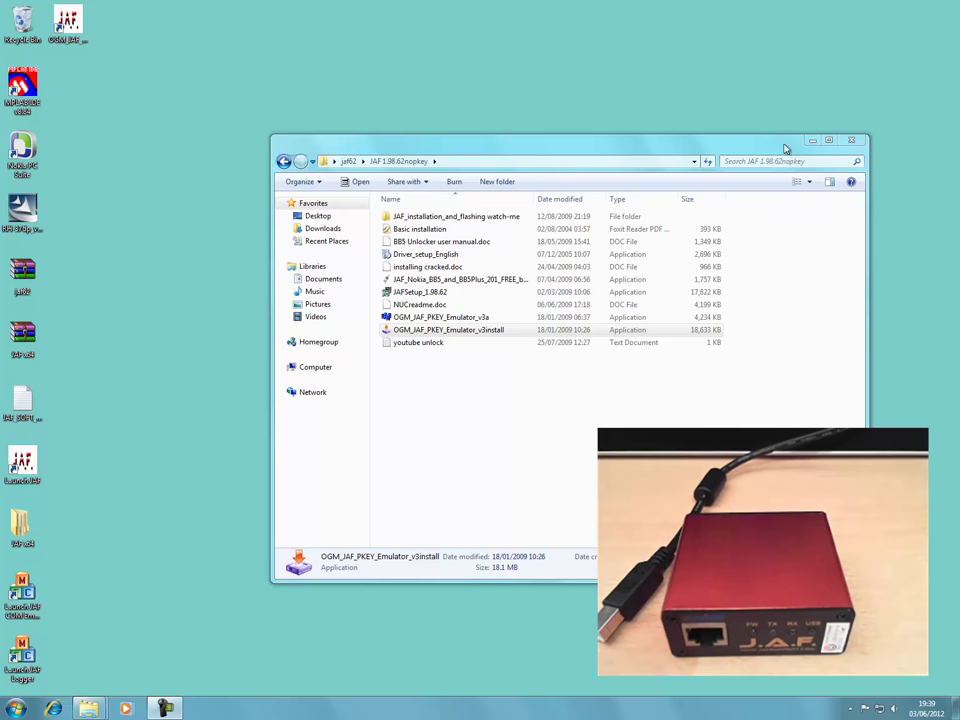
pyautogui.click(851, 140)
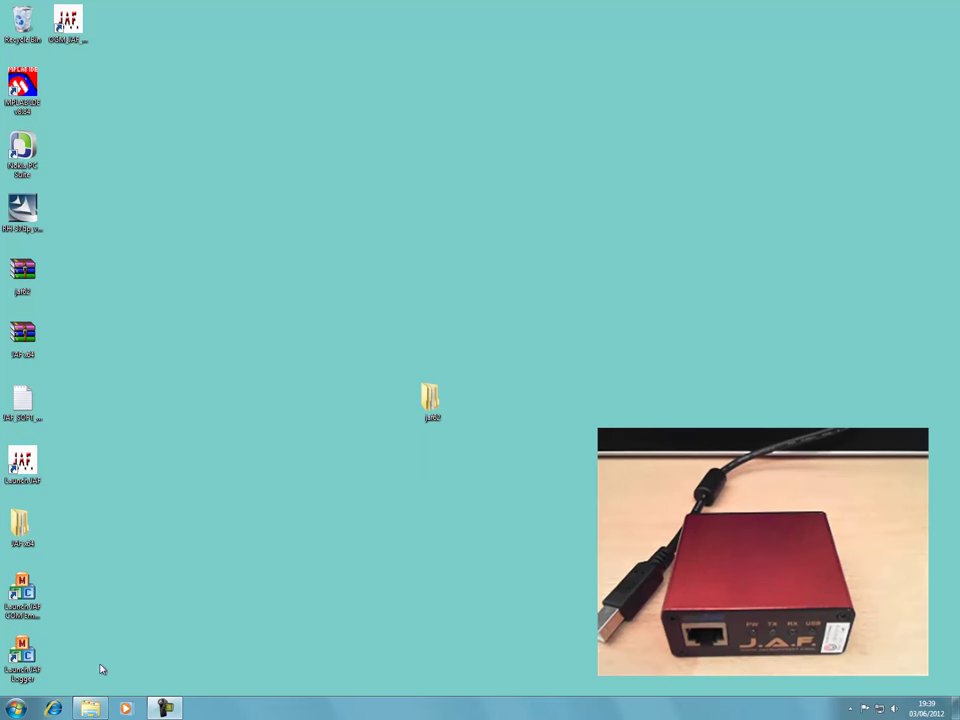
# Use the remaining Explorer window to open the folder C:\Program Files (x86)\ODEON\JAF.
pyautogui.click(90, 708)
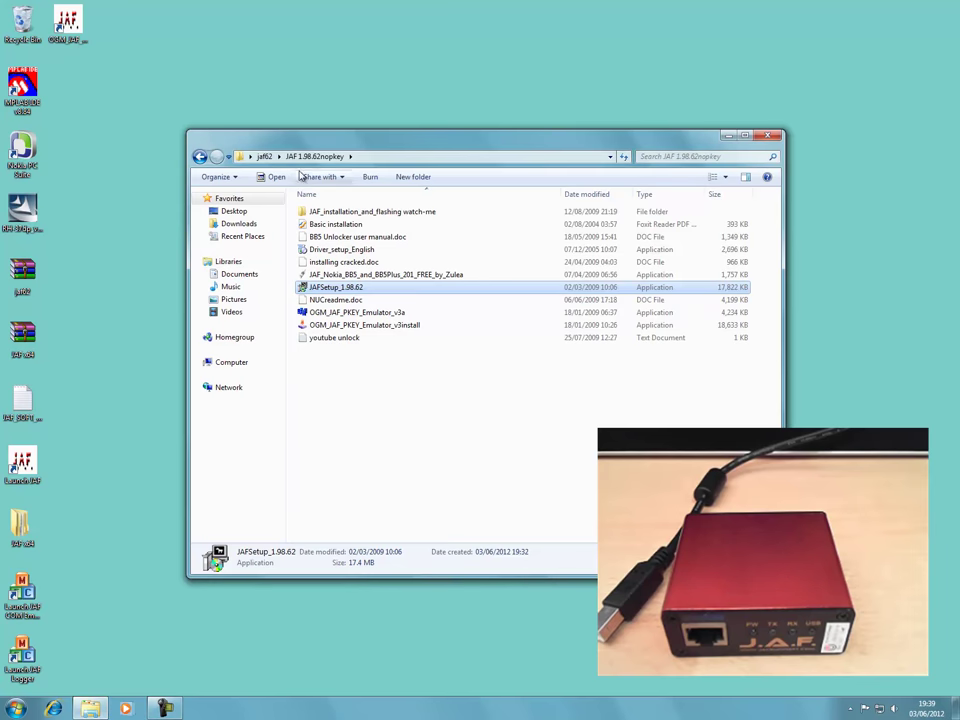
pyautogui.click(243, 363)
pyautogui.doubleClick(336, 222)
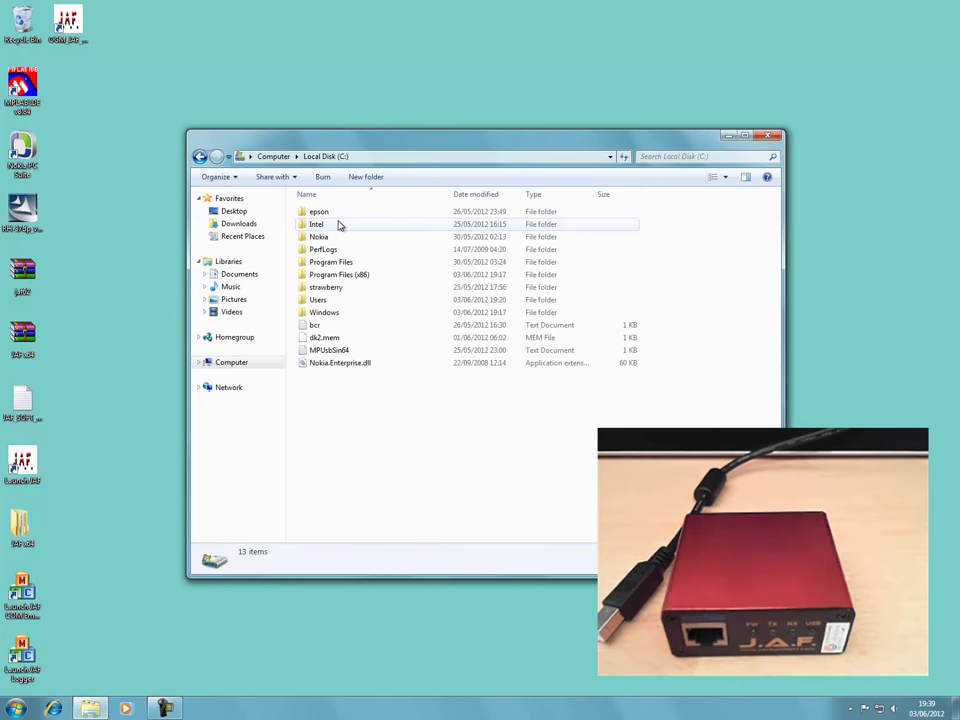
pyautogui.doubleClick(350, 278)
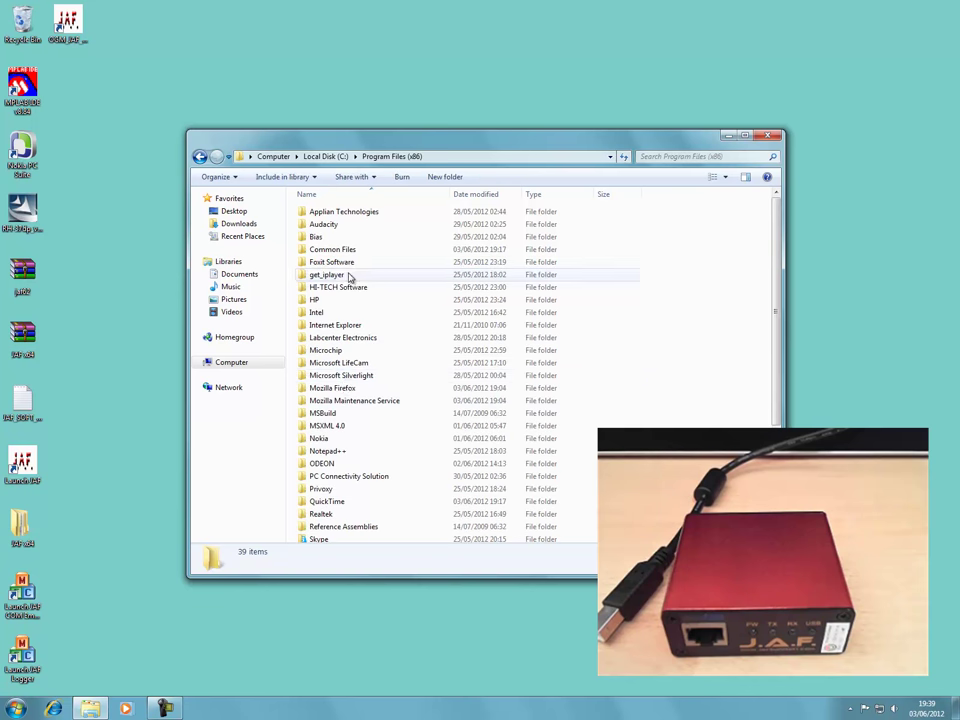
pyautogui.click(326, 466)
pyautogui.doubleClick(326, 466)
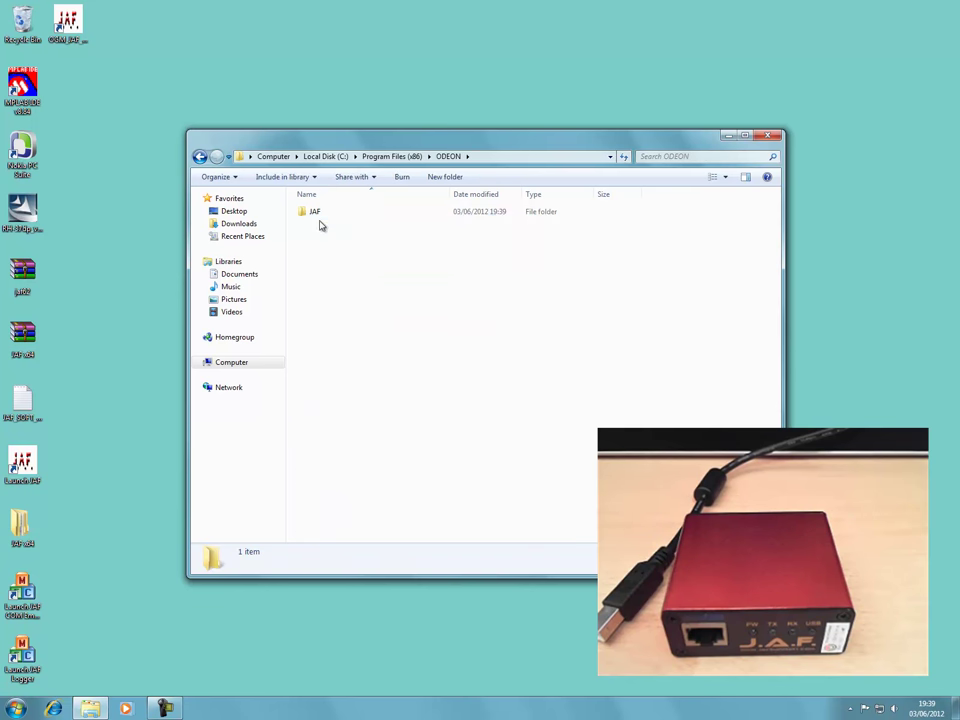
pyautogui.click(317, 216)
pyautogui.doubleClick(317, 216)
# Set the OGM_JAF_PKEY_Emulator_v3 application to run in compatibility mode for Windows XP (Service Pack 3).
pyautogui.click(356, 364)
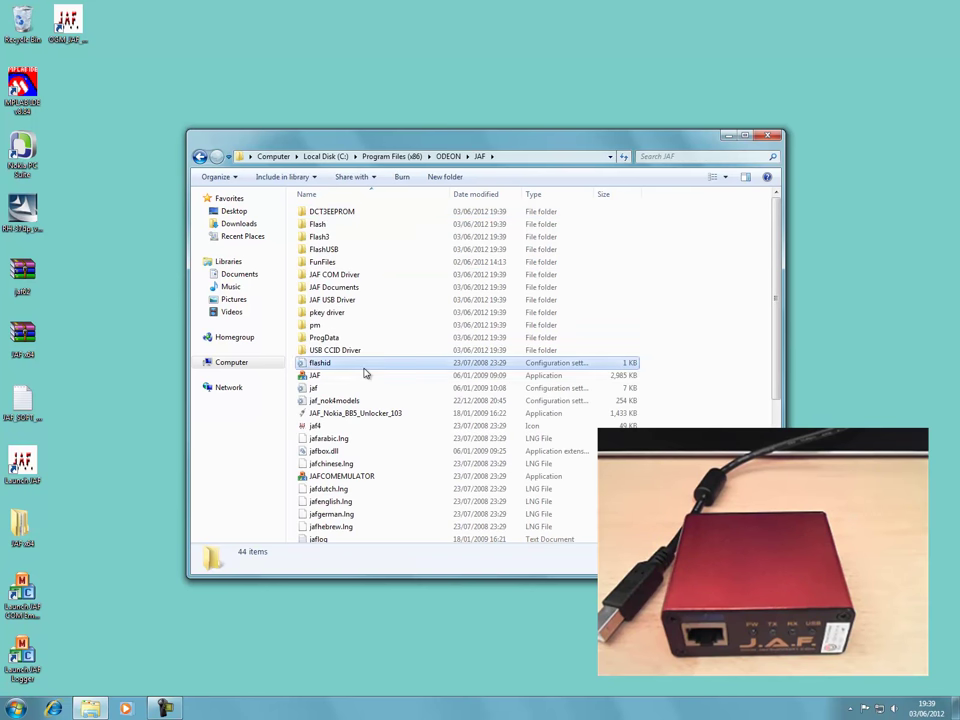
pyautogui.scroll(-5, 364, 372)
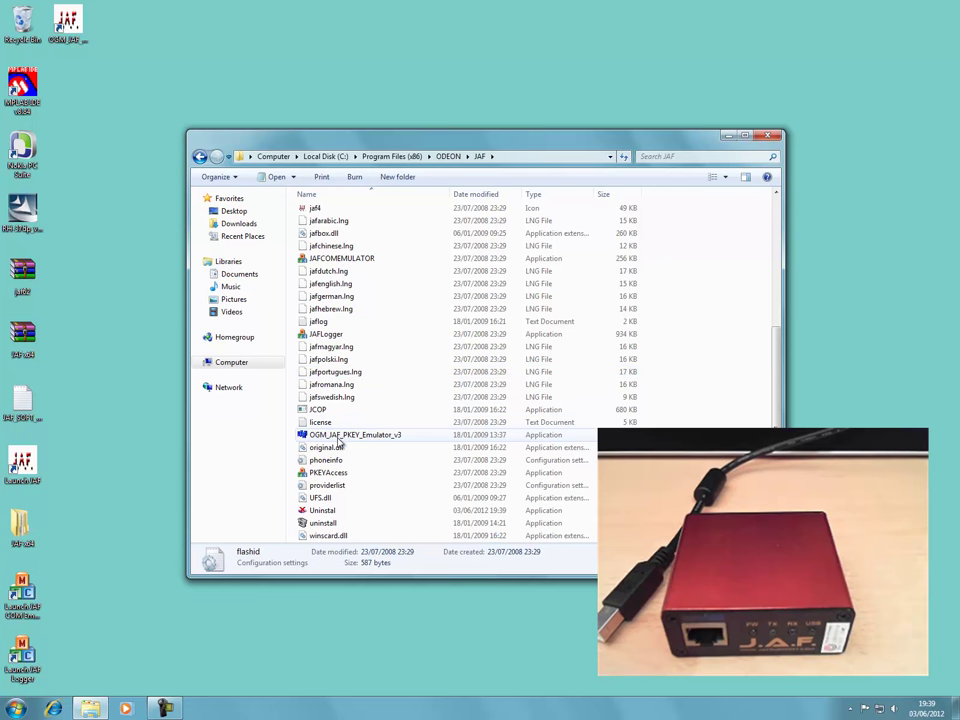
pyautogui.click(333, 437)
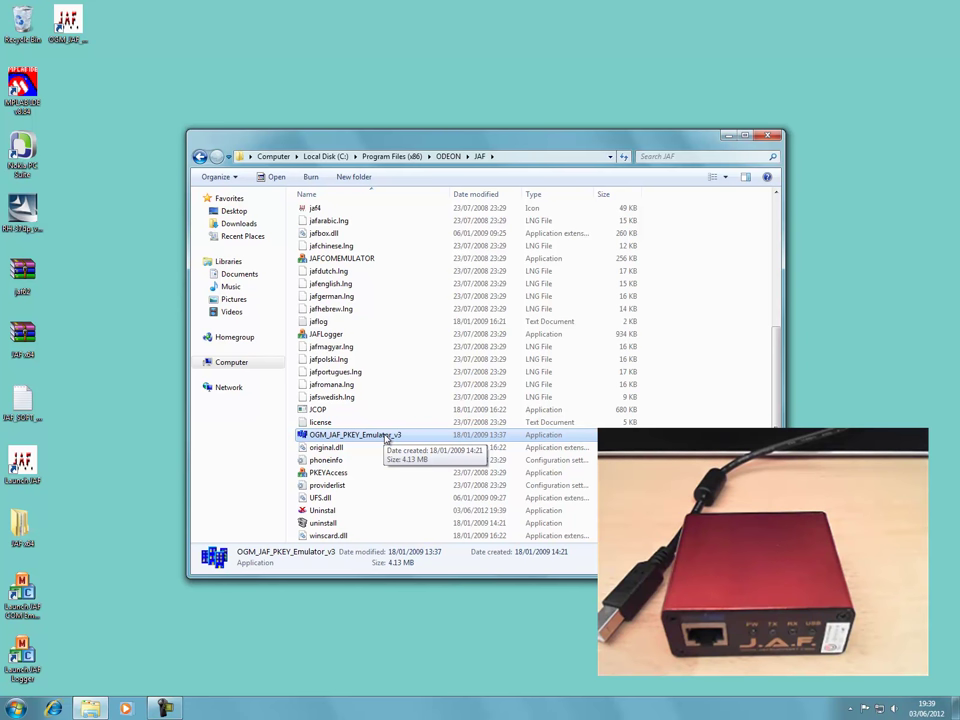
pyautogui.rightClick(386, 437)
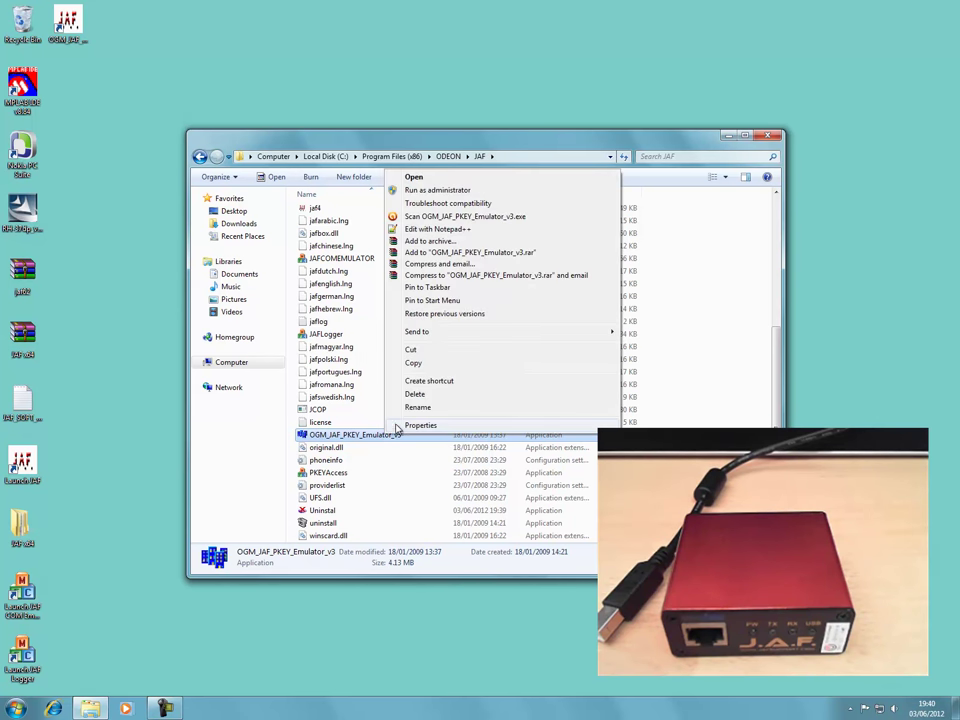
pyautogui.click(399, 424)
pyautogui.click(444, 416)
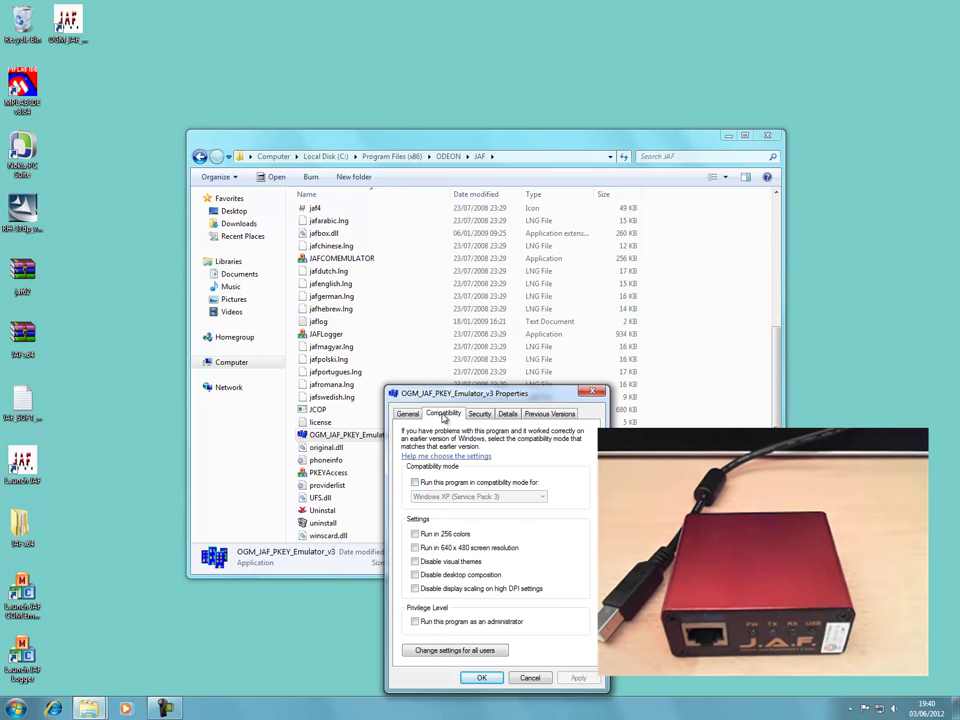
pyautogui.click(428, 484)
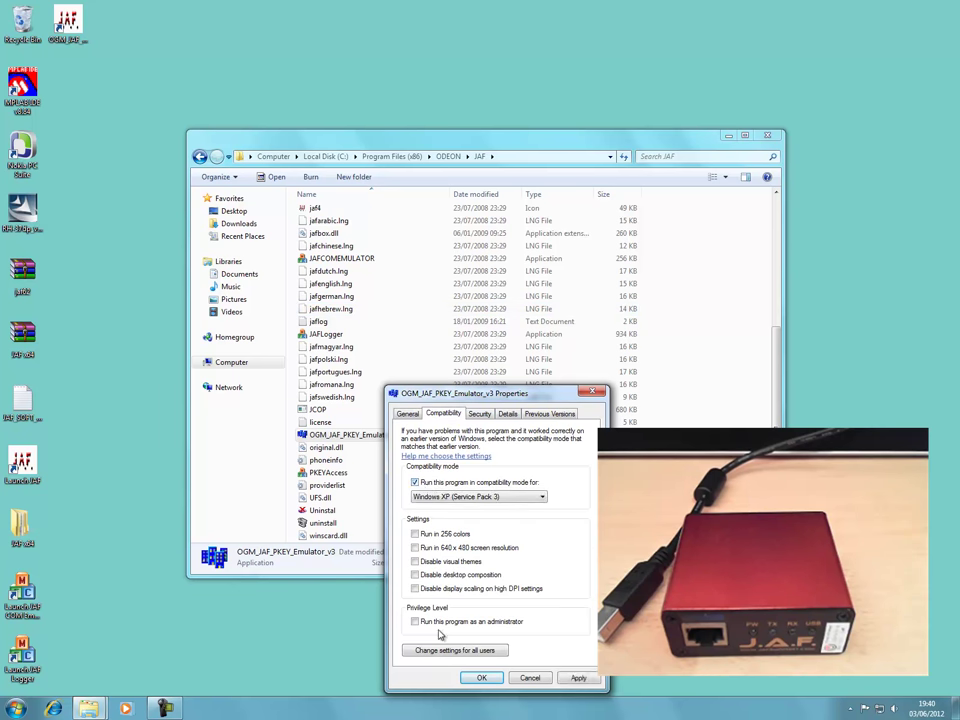
pyautogui.click(579, 677)
pyautogui.click(483, 677)
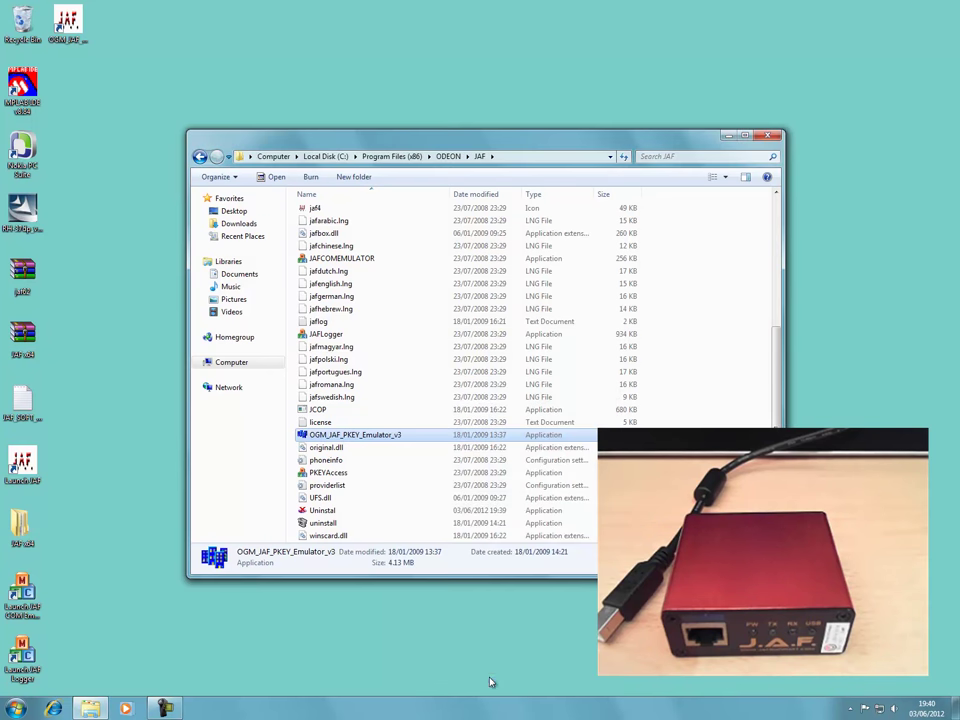
# Close the JAF installation folder and open the driver installation status for the connected JAF box.
pyautogui.click(767, 135)
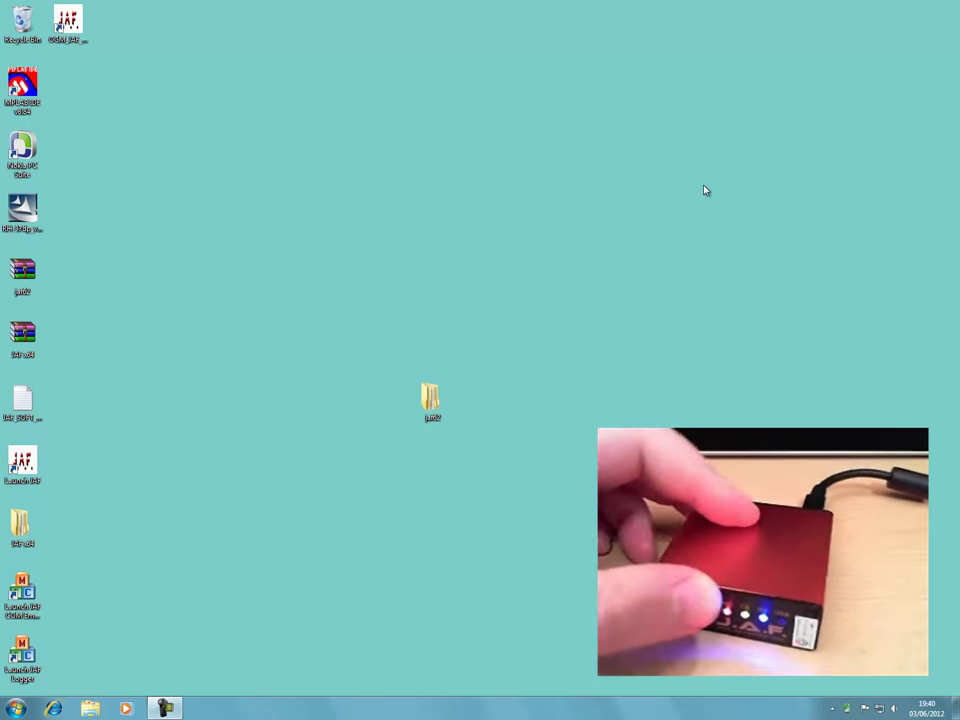
pyautogui.click(849, 710)
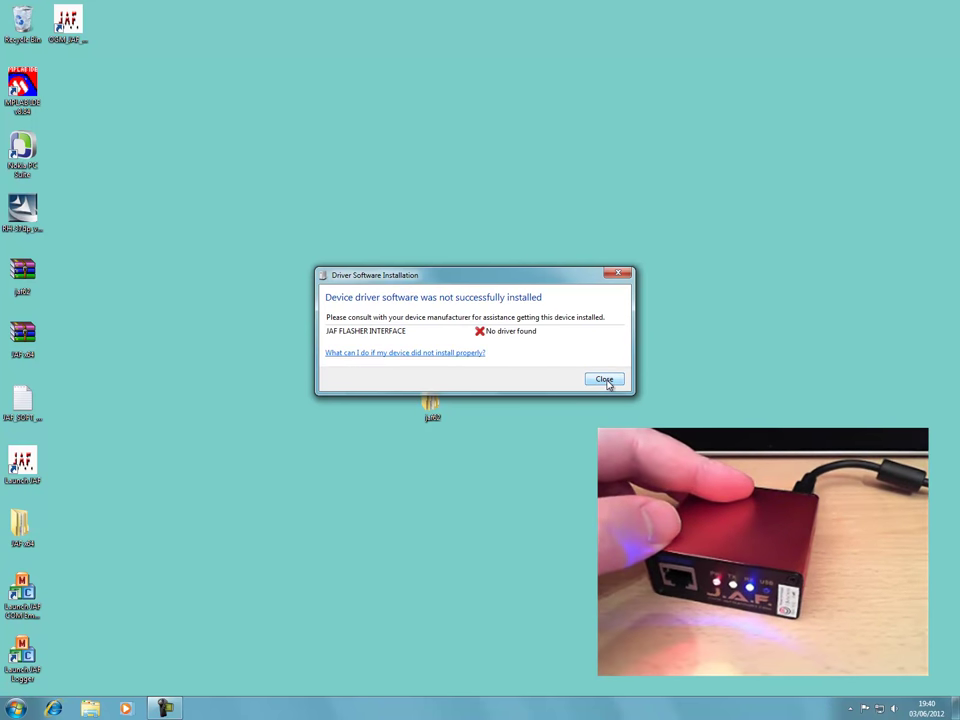
# Dismiss the driver installation report and open Device Manager within Computer Management.
pyautogui.click(604, 378)
pyautogui.click(17, 709)
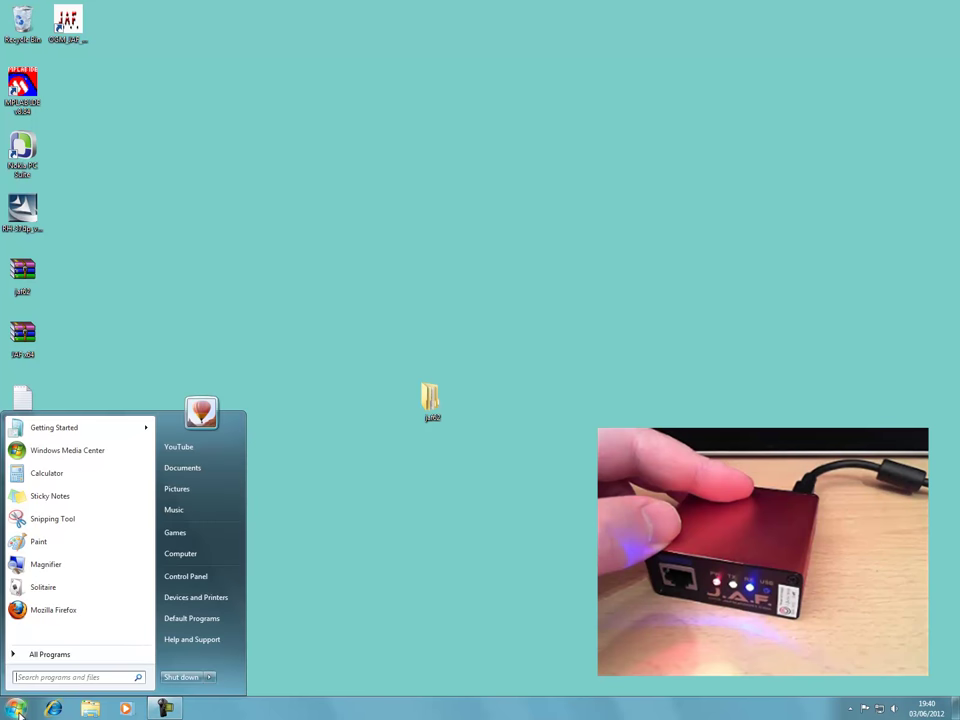
pyautogui.rightClick(183, 558)
pyautogui.press('Escape')
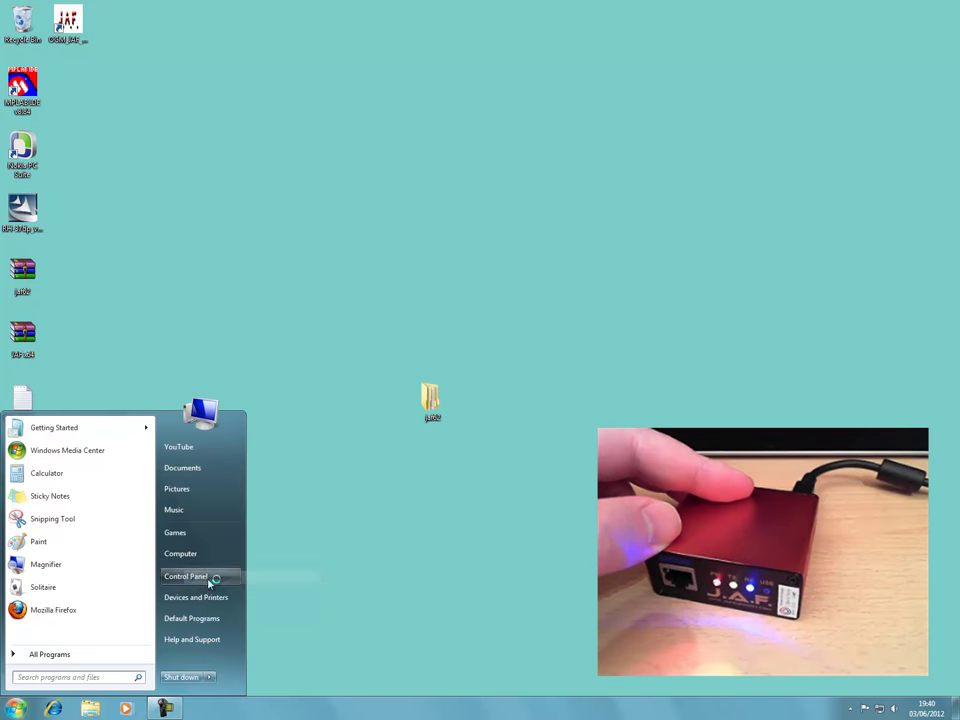
pyautogui.click(382, 531)
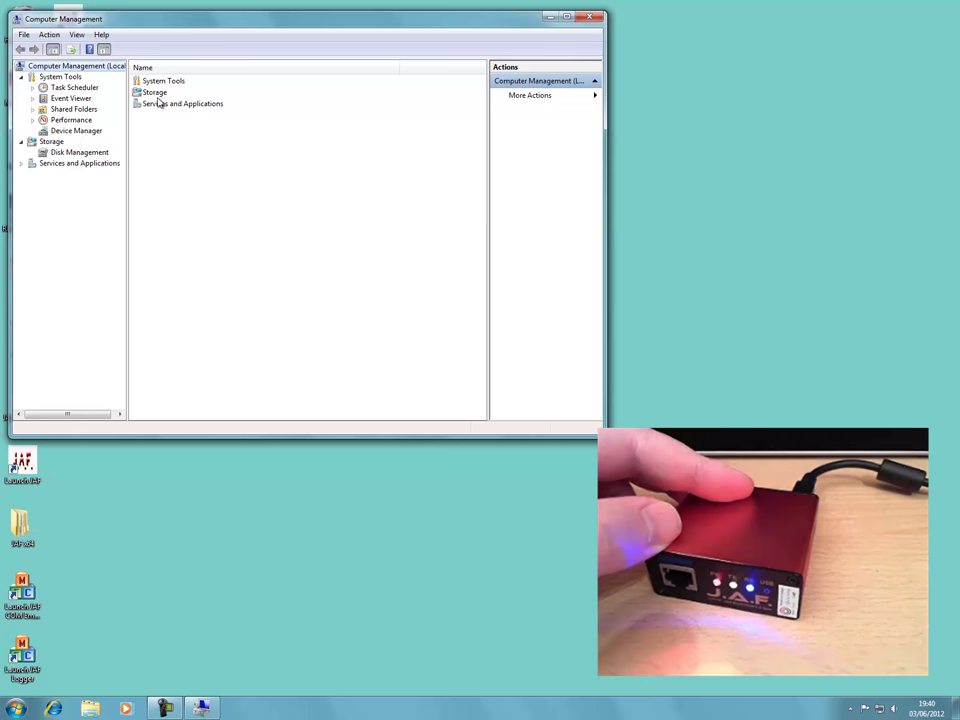
pyautogui.click(86, 131)
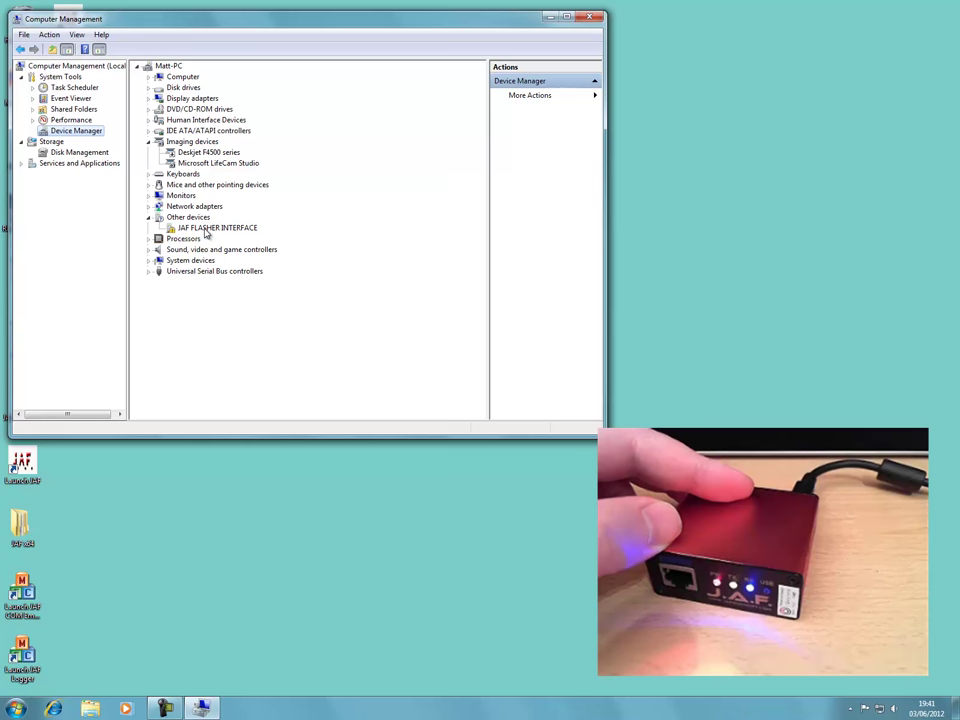
# Start a manual driver update for JAF FLASHER INTERFACE and choose the desktop folder JAF x64 as the driver search location.
pyautogui.click(206, 229)
pyautogui.rightClick(206, 232)
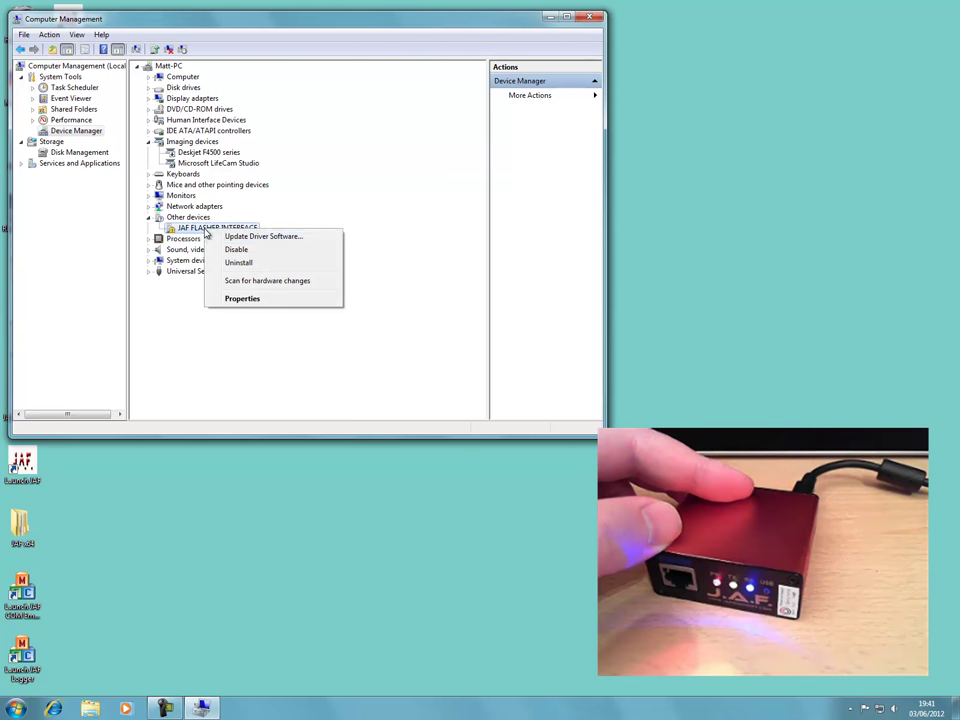
pyautogui.click(228, 237)
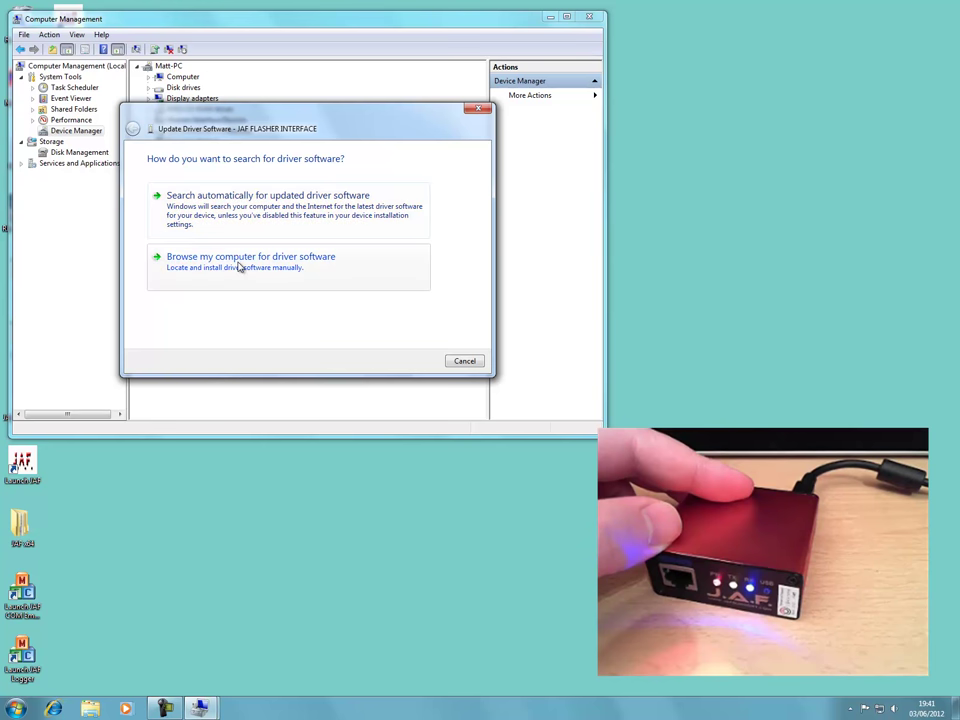
pyautogui.click(240, 267)
pyautogui.click(405, 204)
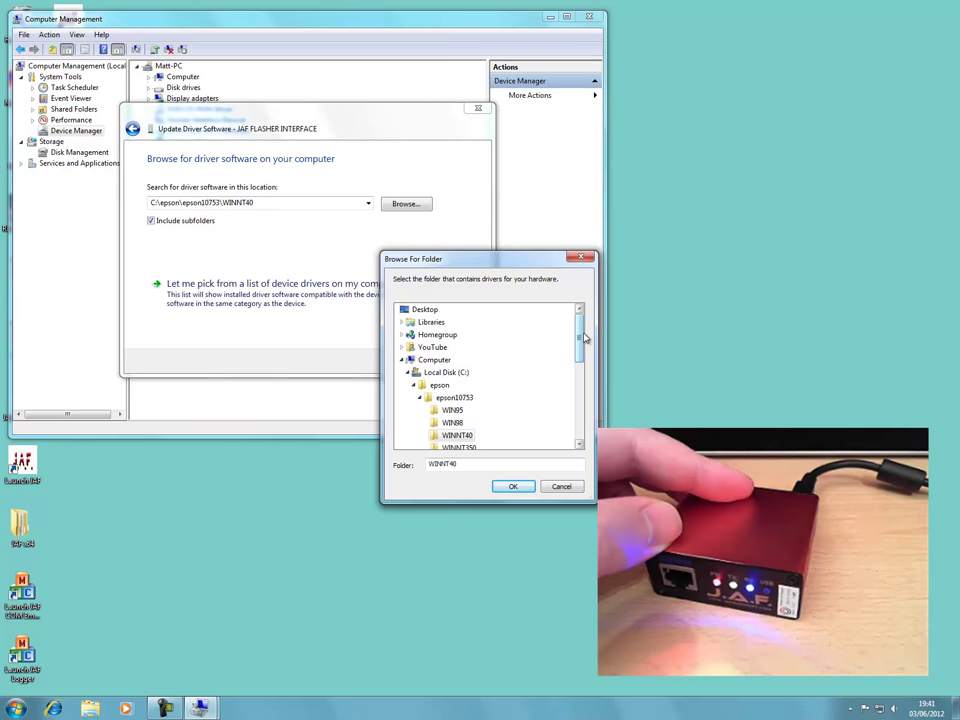
pyautogui.moveTo(581, 339); pyautogui.dragTo(580, 346)
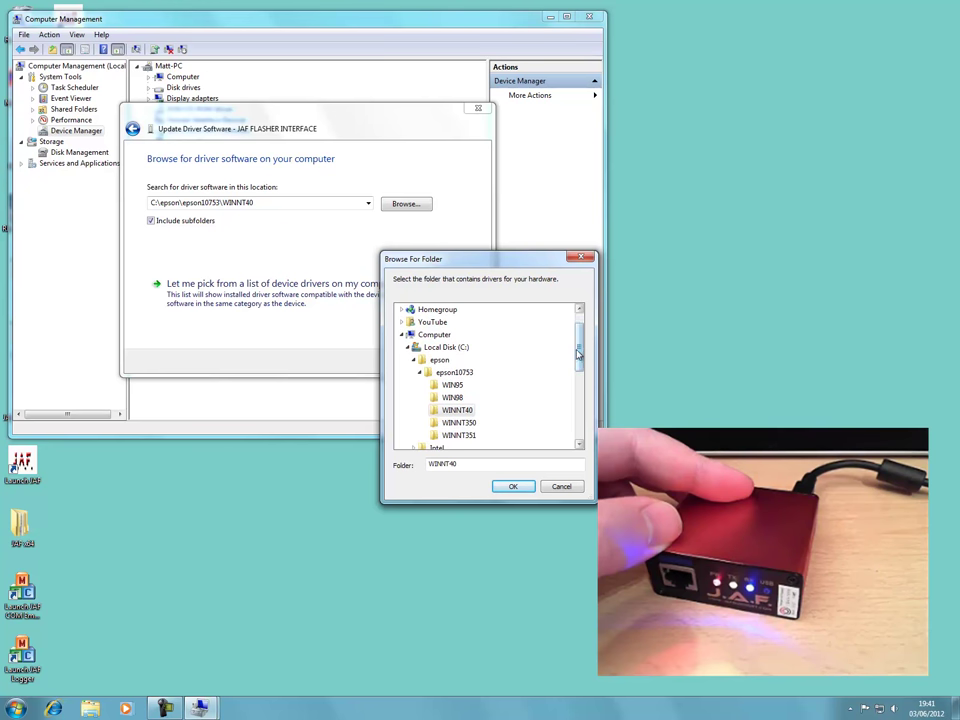
pyautogui.moveTo(579, 350); pyautogui.dragTo(580, 414)
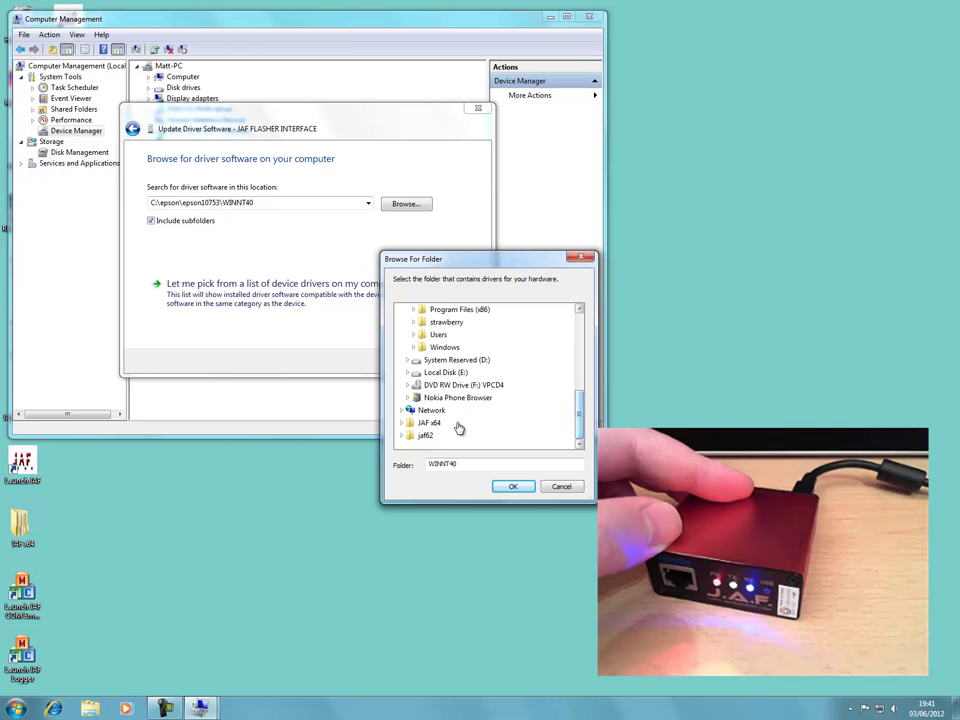
pyautogui.click(404, 425)
pyautogui.click(408, 423)
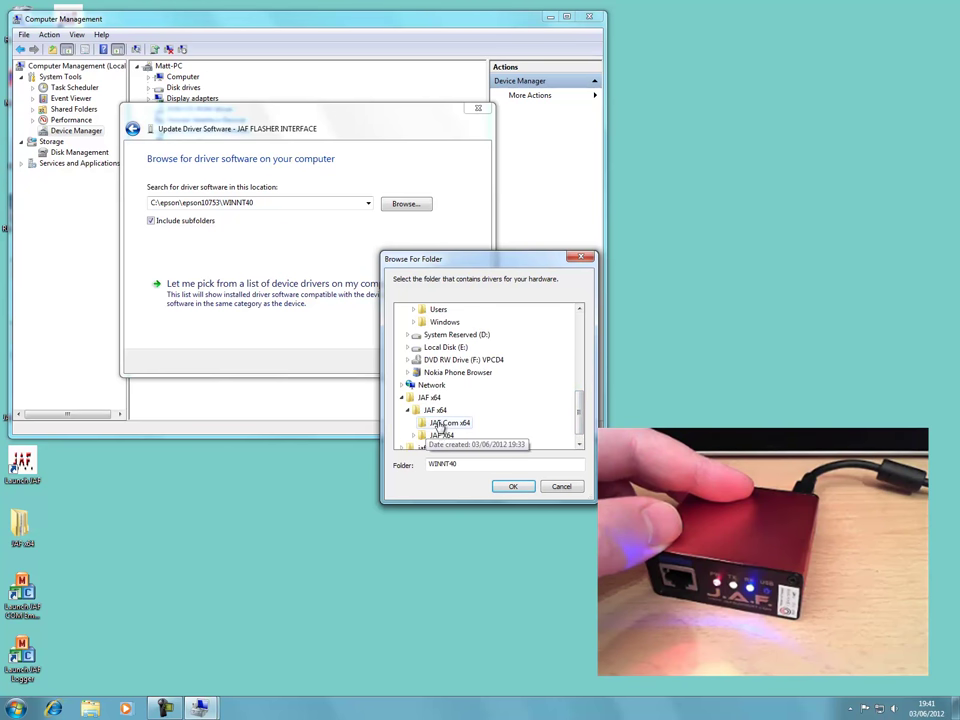
pyautogui.click(431, 398)
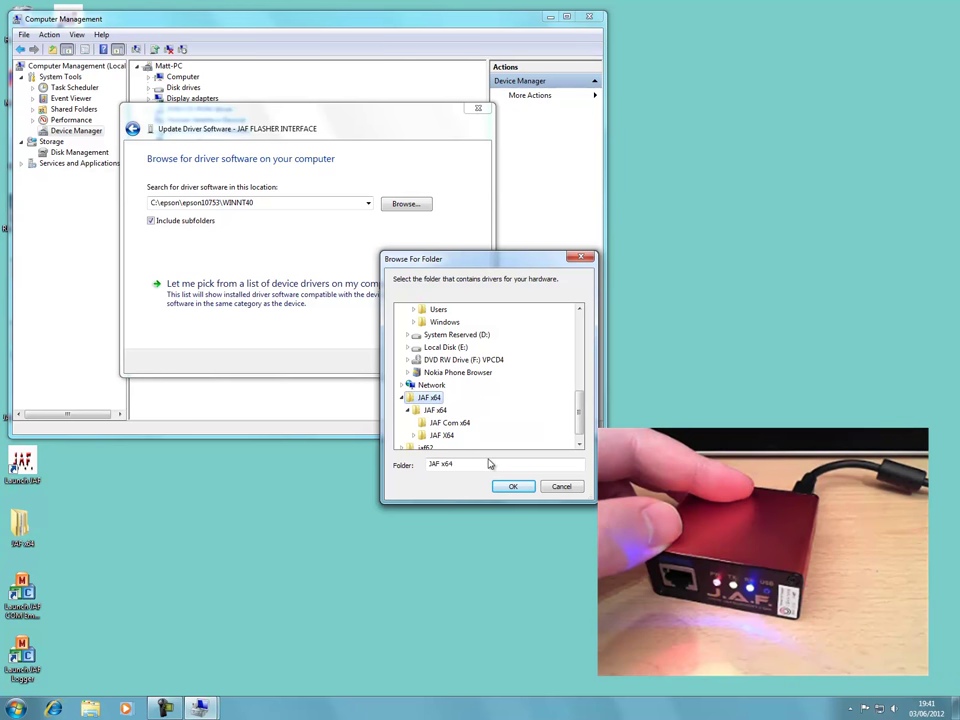
pyautogui.click(513, 486)
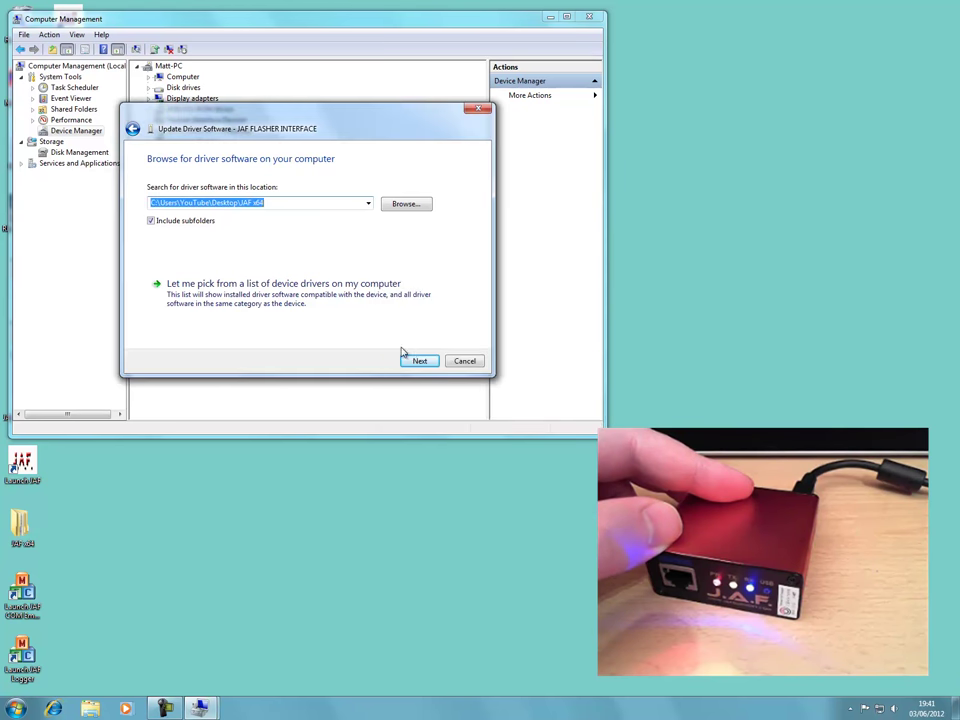
# Install the JAF FLASHER INTERFACE driver despite its unverified publisher and close the update wizard.
pyautogui.click(419, 360)
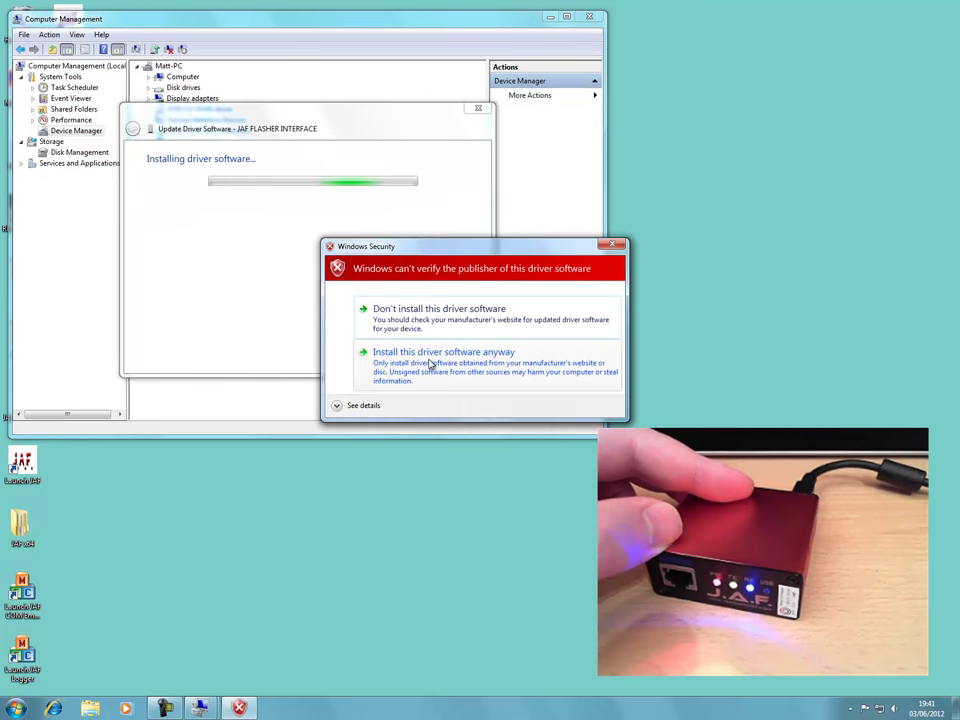
pyautogui.click(427, 359)
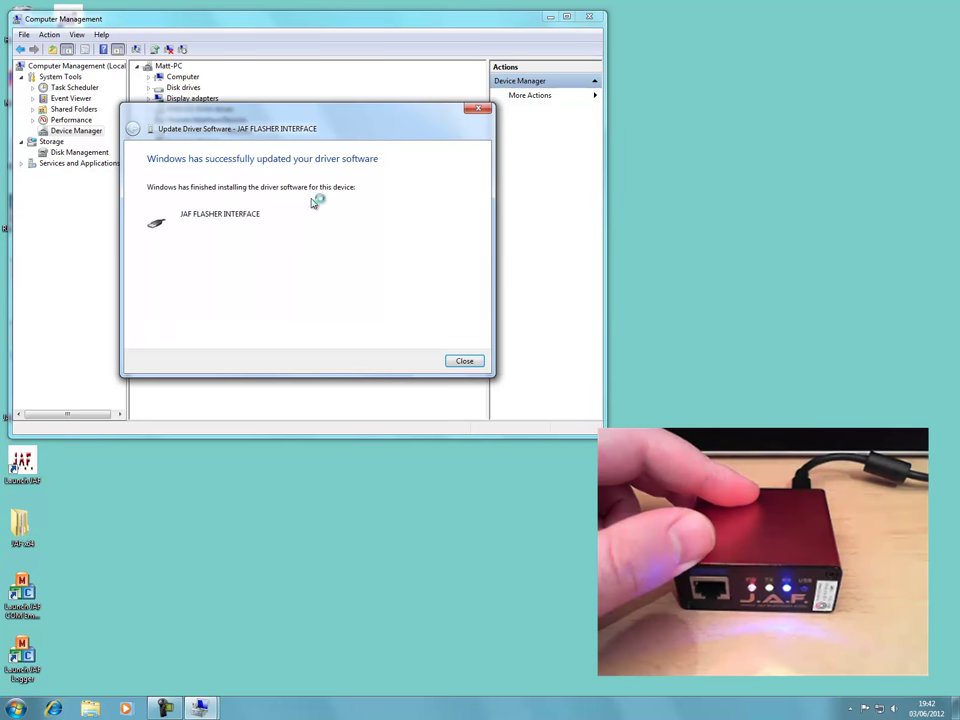
pyautogui.click(464, 362)
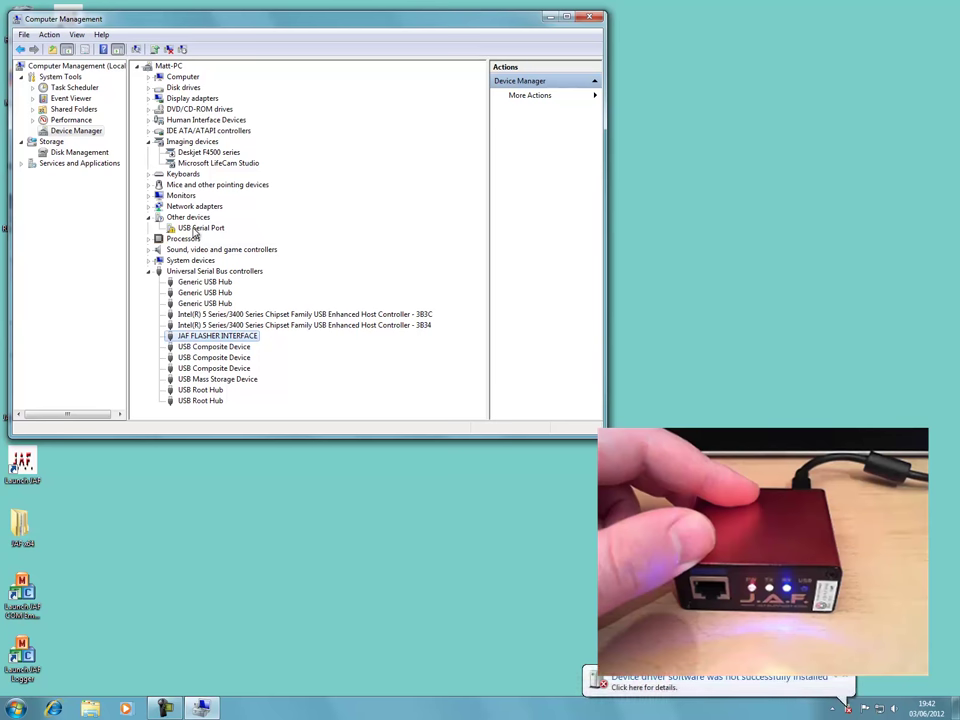
# Dismiss the new driver report and update the USB Serial Port driver from the desktop folder JAF x64, closing the wizard when finished.
pyautogui.click(662, 683)
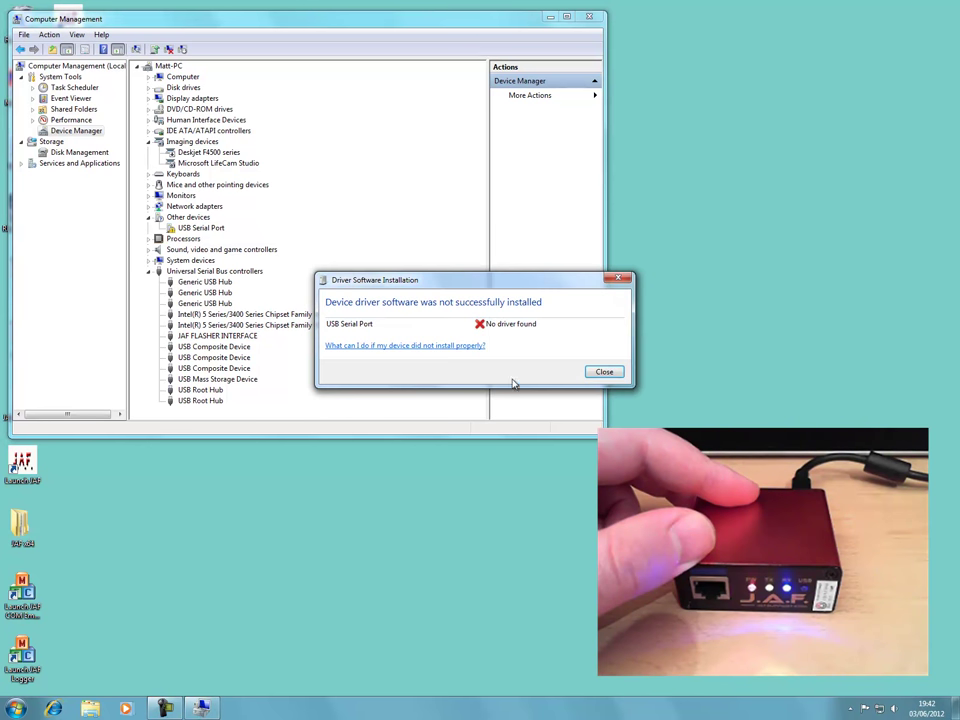
pyautogui.click(616, 373)
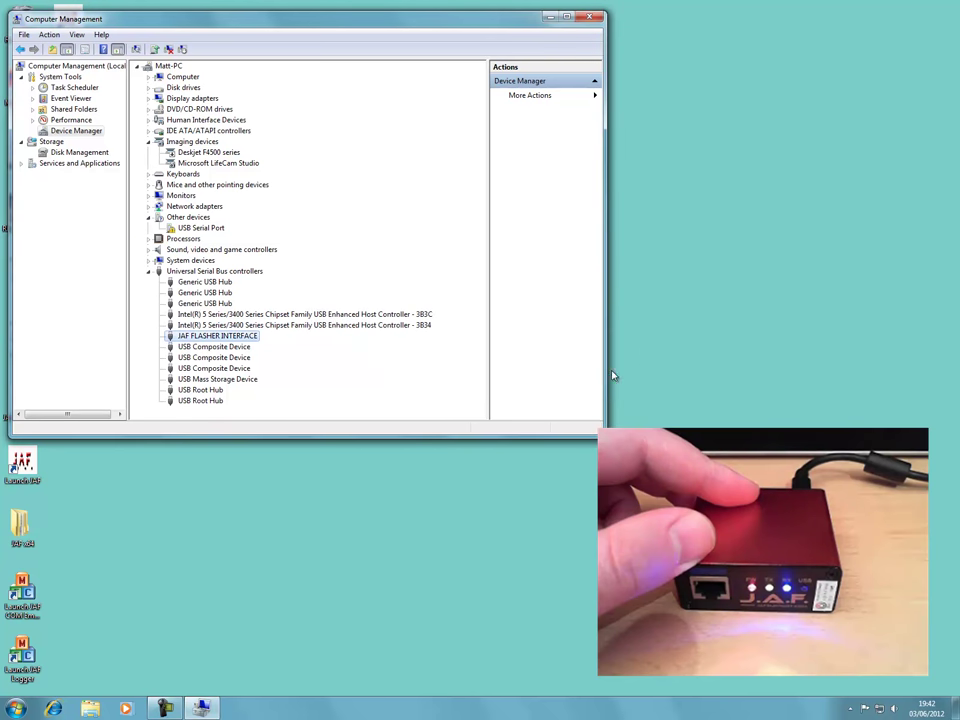
pyautogui.click(200, 229)
pyautogui.rightClick(200, 232)
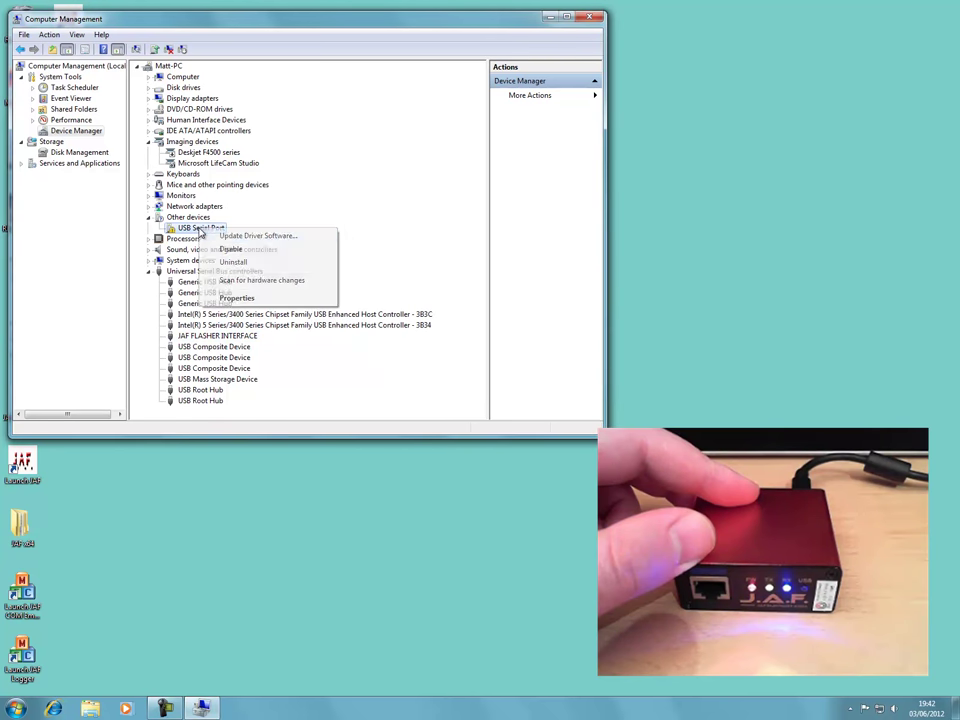
pyautogui.click(220, 237)
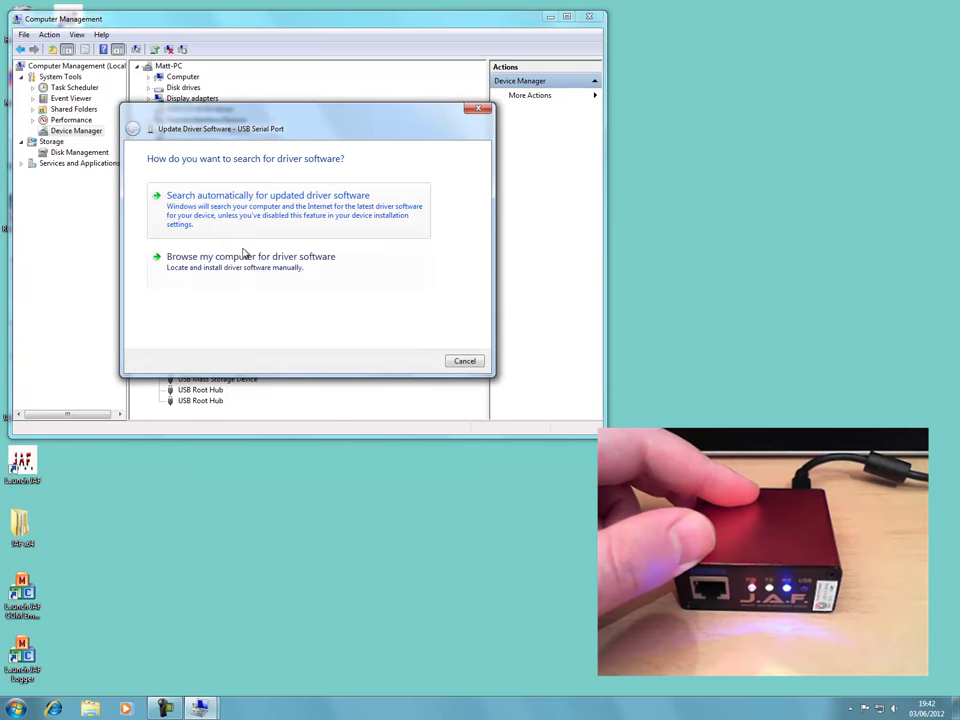
pyautogui.click(250, 260)
pyautogui.click(290, 204)
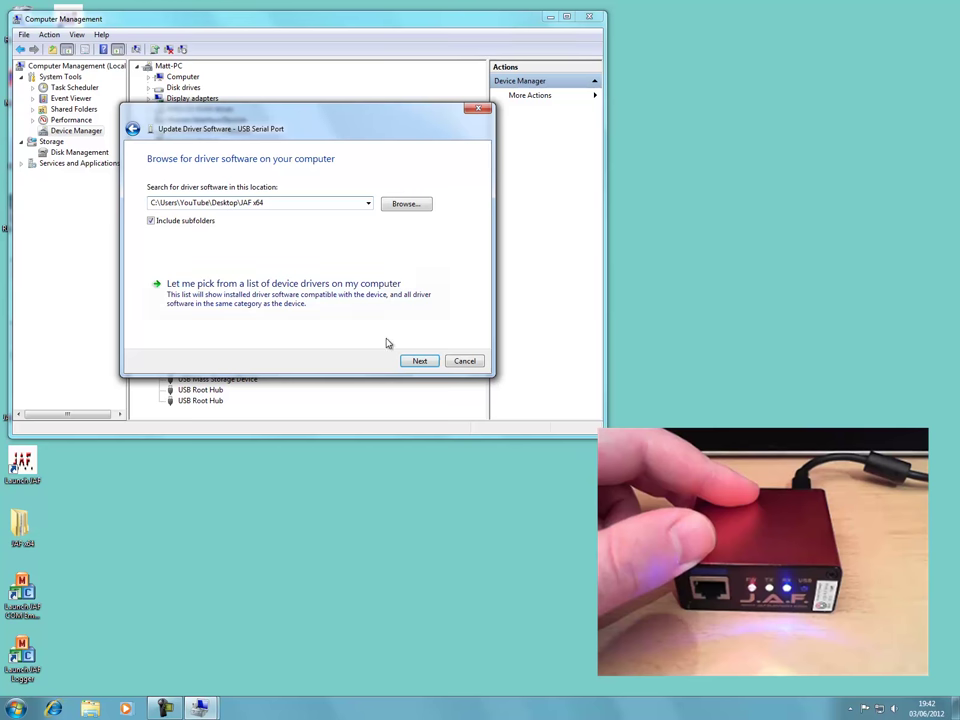
pyautogui.click(417, 362)
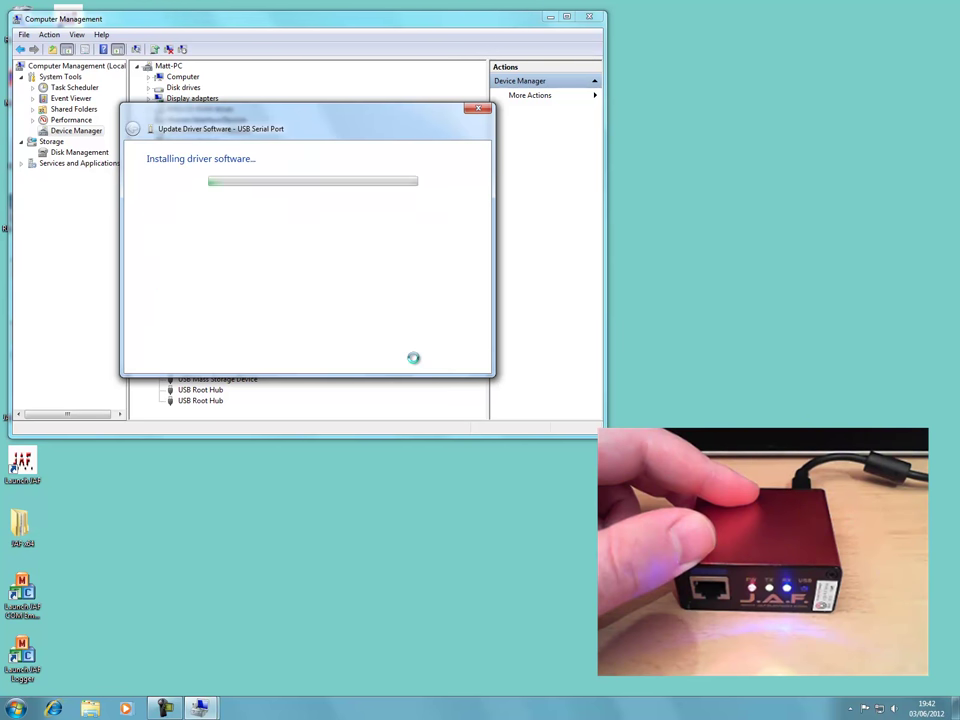
pyautogui.click(470, 372)
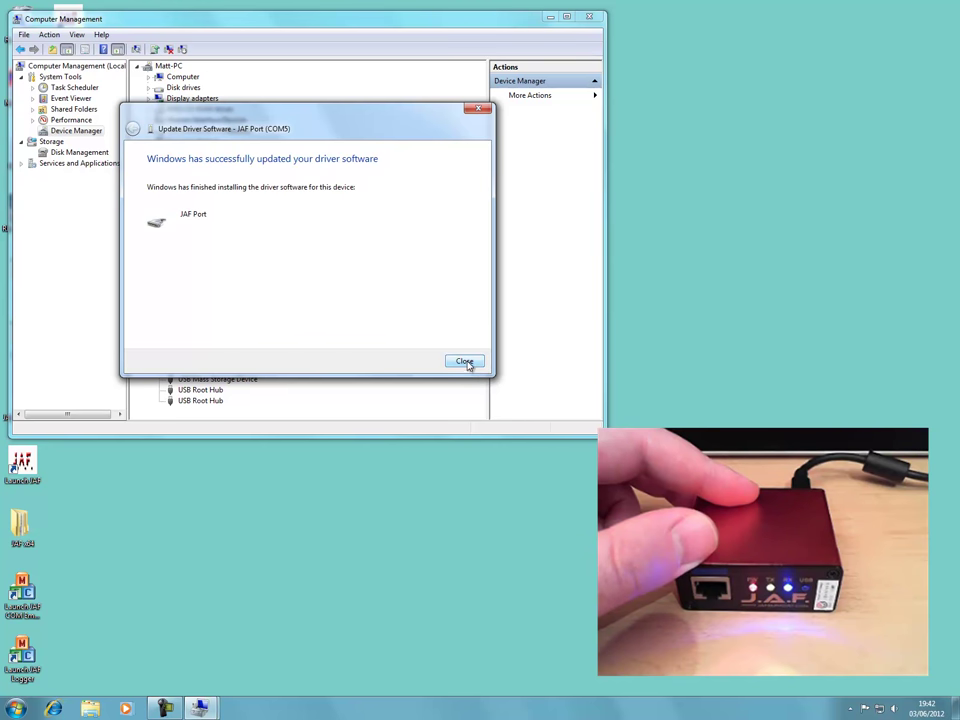
pyautogui.click(465, 362)
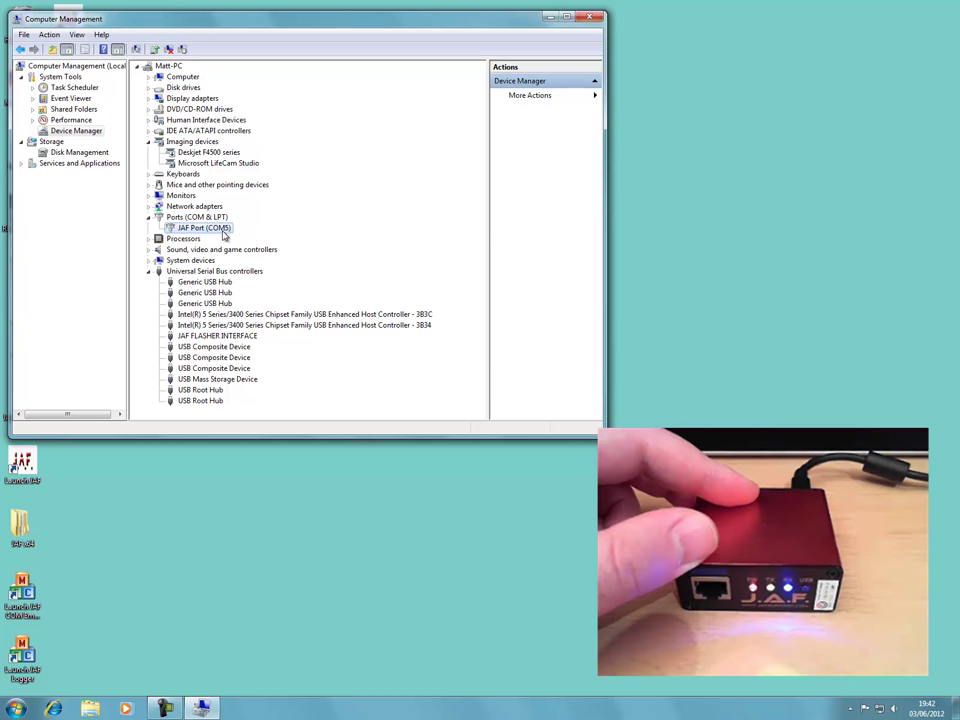
# Close Computer Management and open the folder C:\Program Files (x86)\ODEON\JAF.
pyautogui.click(591, 16)
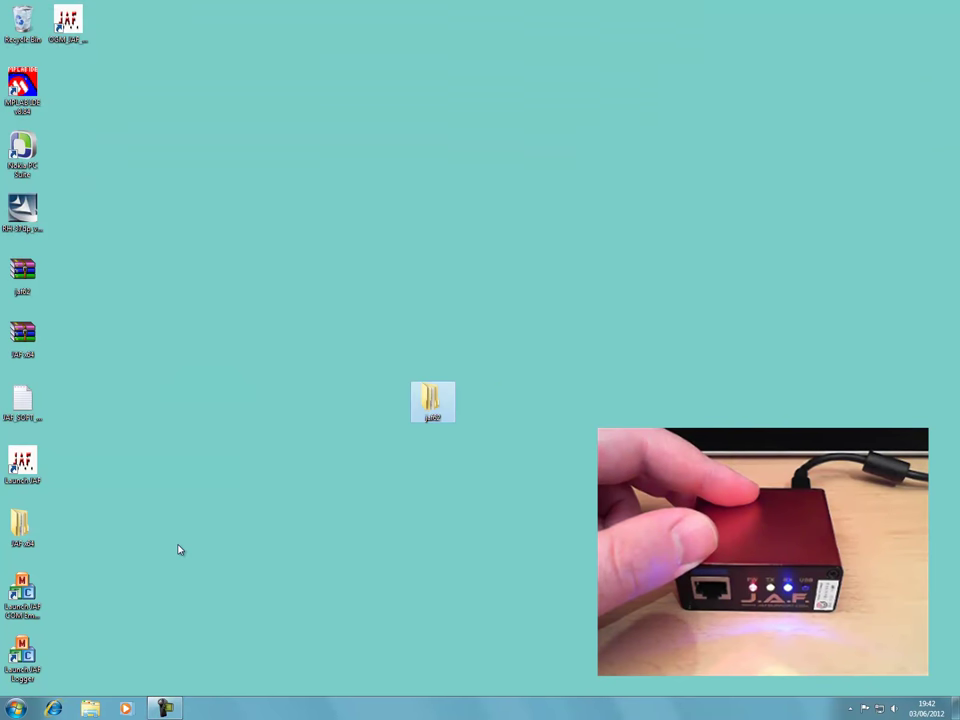
pyautogui.click(16, 708)
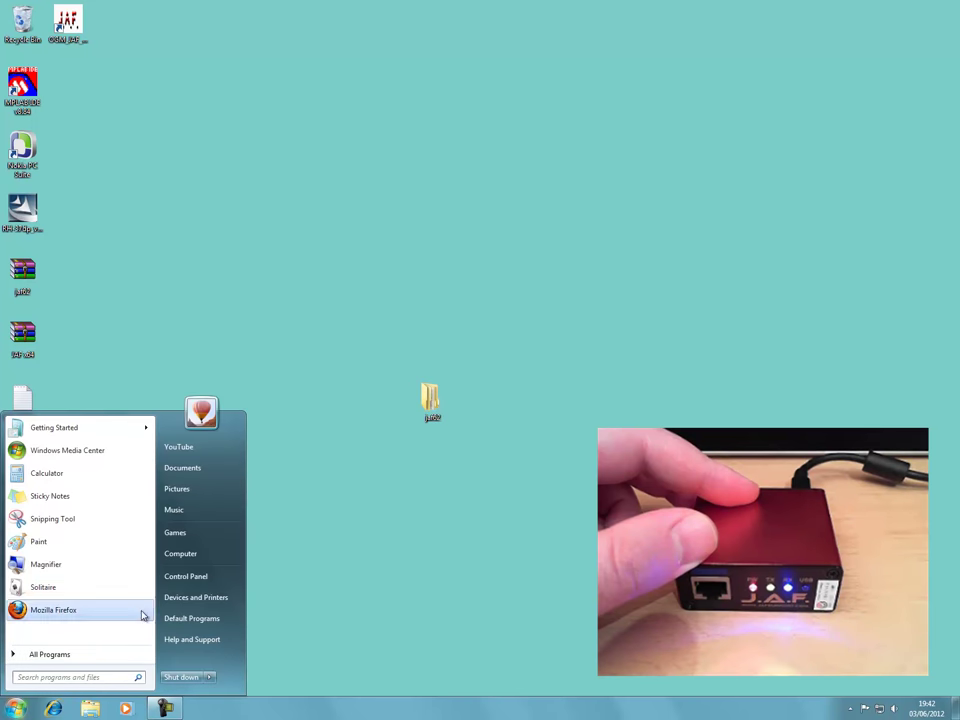
pyautogui.click(186, 554)
pyautogui.doubleClick(364, 226)
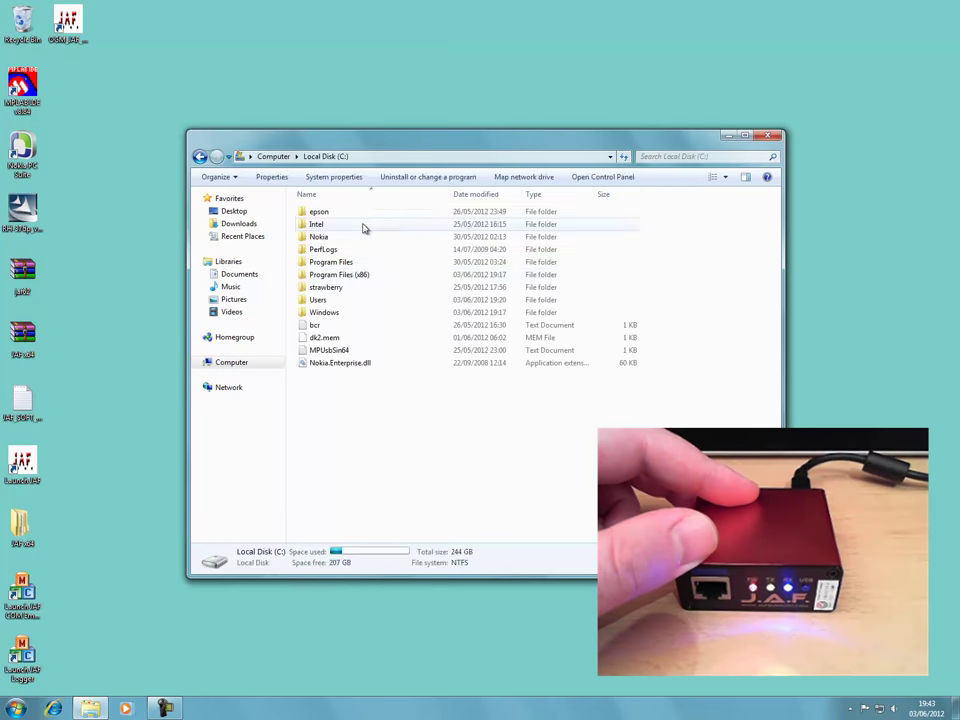
pyautogui.doubleClick(366, 276)
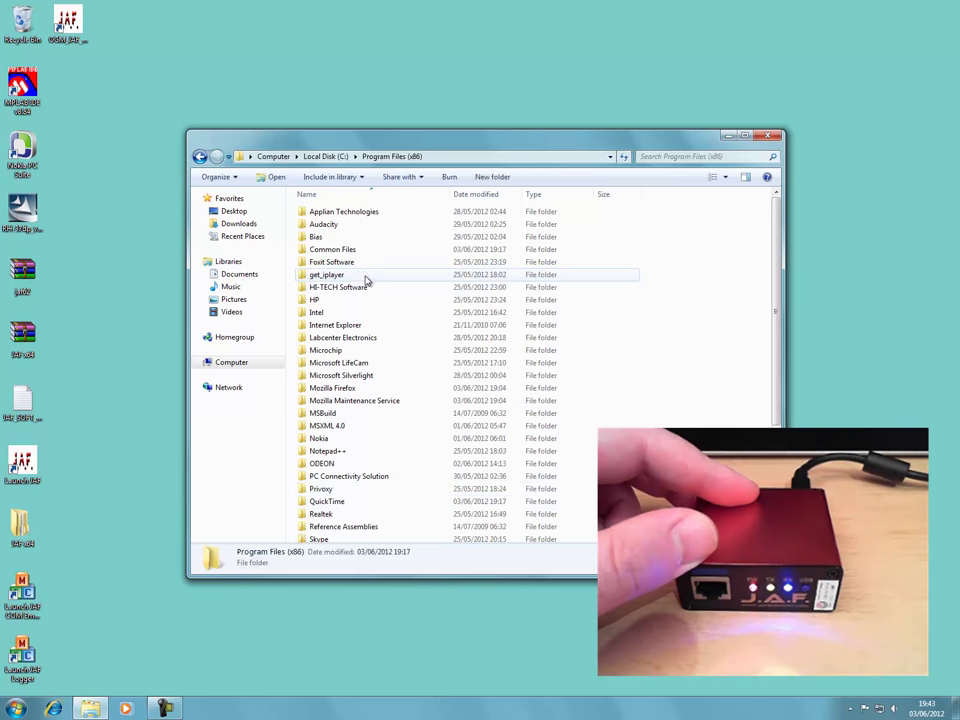
pyautogui.doubleClick(323, 464)
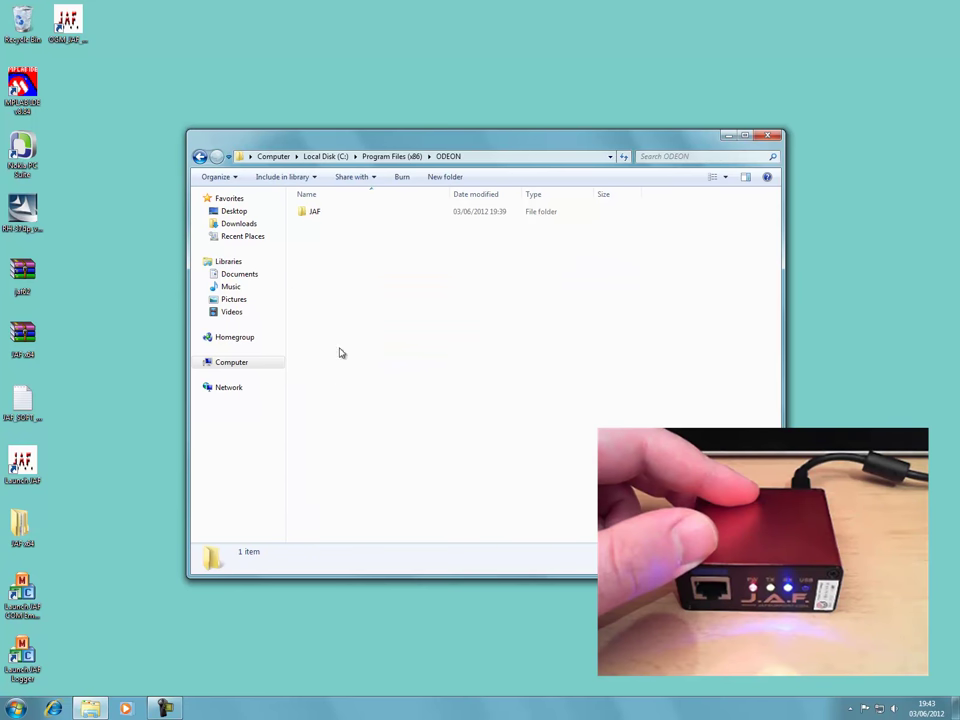
pyautogui.doubleClick(326, 213)
# Pin the OGM_JAF_PKEY_Emulator_v3 application to the taskbar and close the JAF folder.
pyautogui.scroll(-6, 337, 233)
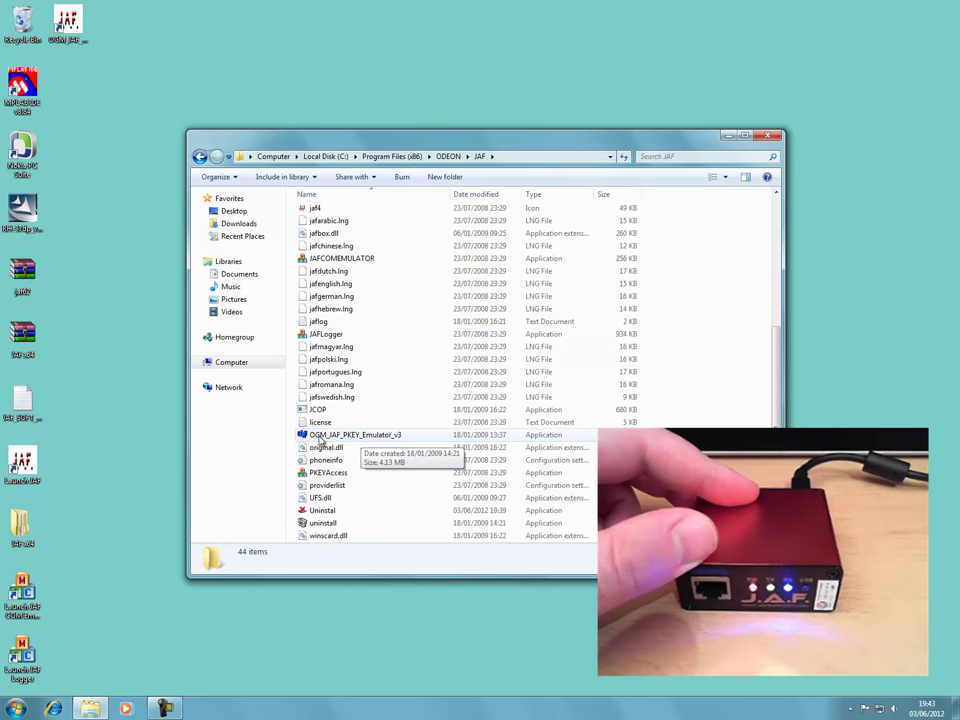
pyautogui.moveTo(395, 438); pyautogui.dragTo(220, 714)
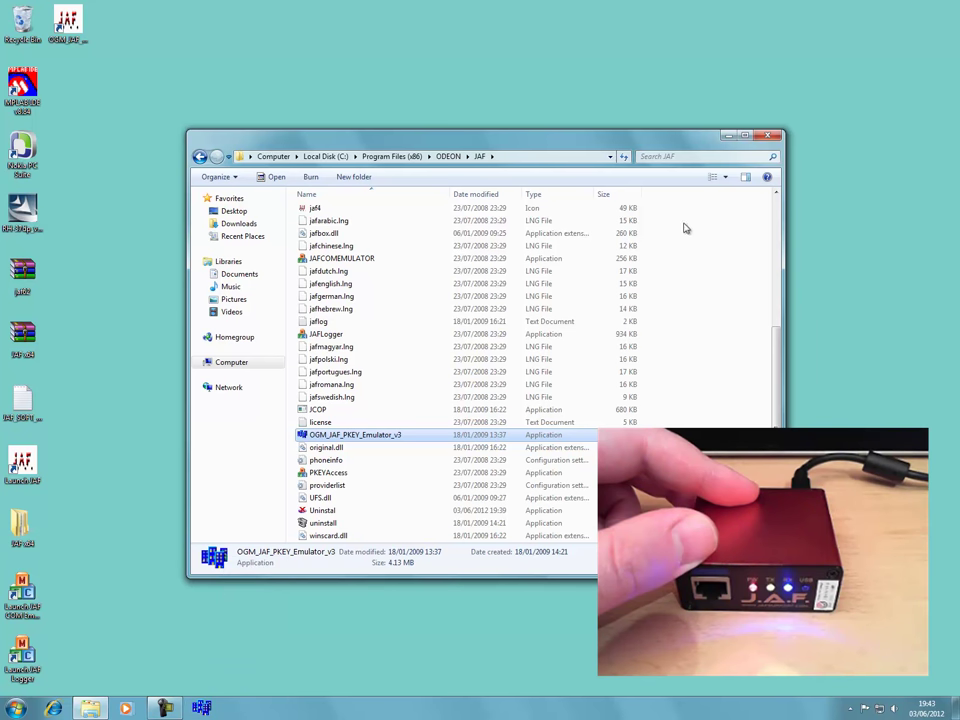
pyautogui.hotkey('alt', 'F4')
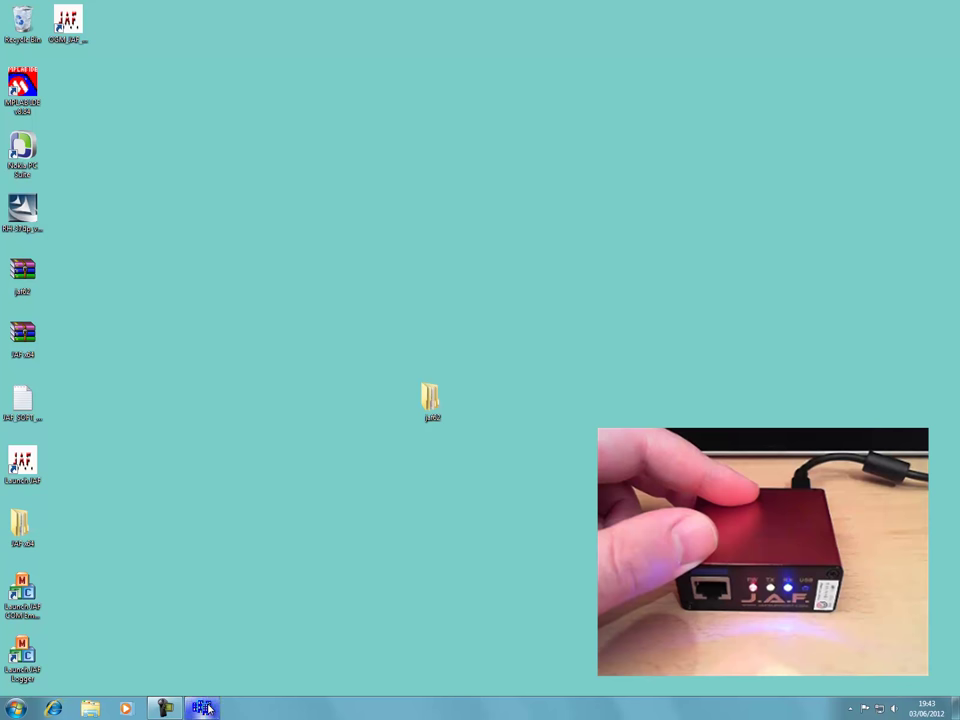
pyautogui.click(211, 708)
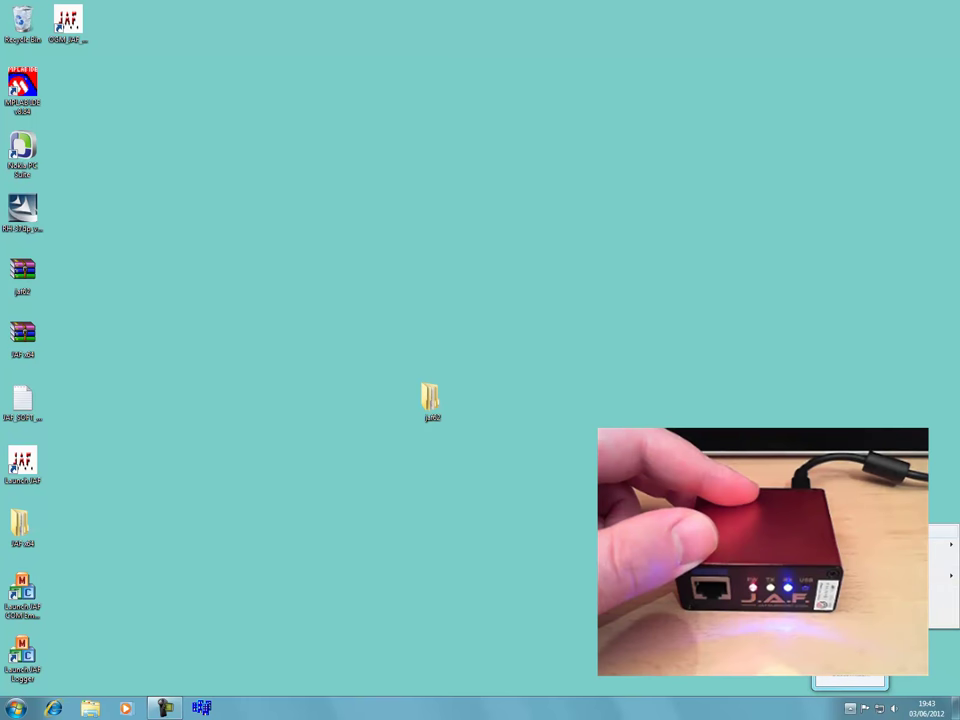
# Switch to avast! Free Antivirus and open its scan Exclusions settings.
pyautogui.click(944, 560)
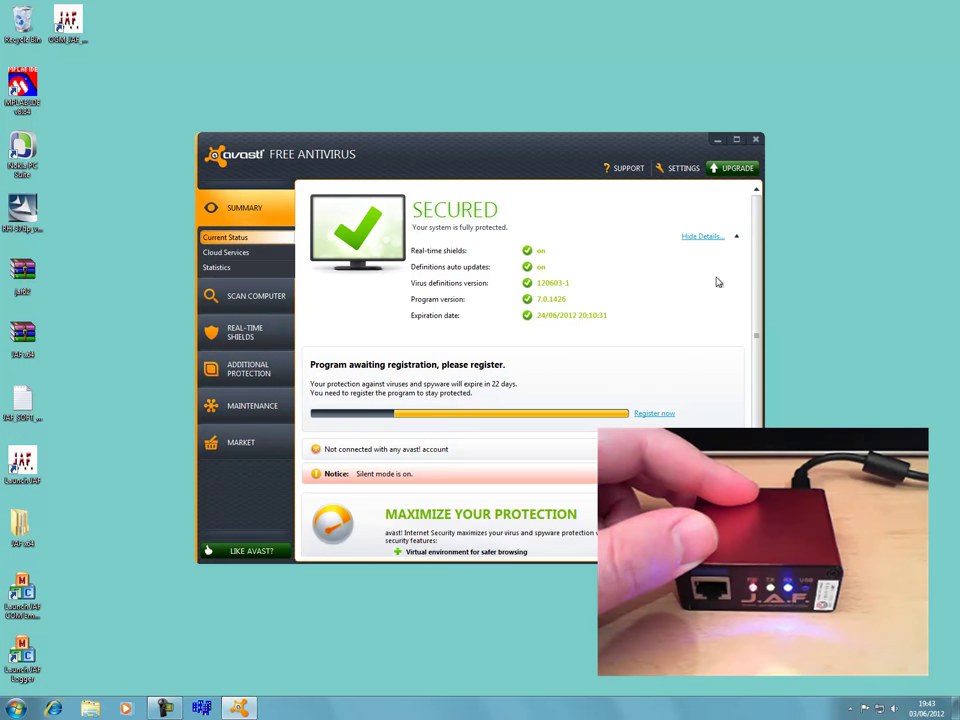
pyautogui.click(682, 167)
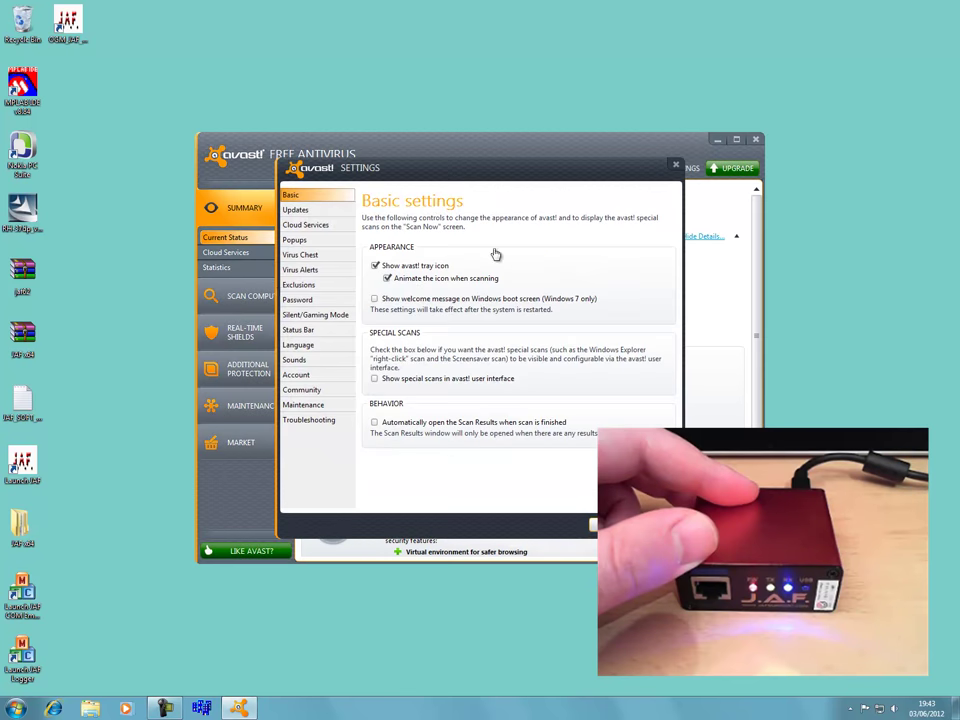
pyautogui.click(306, 288)
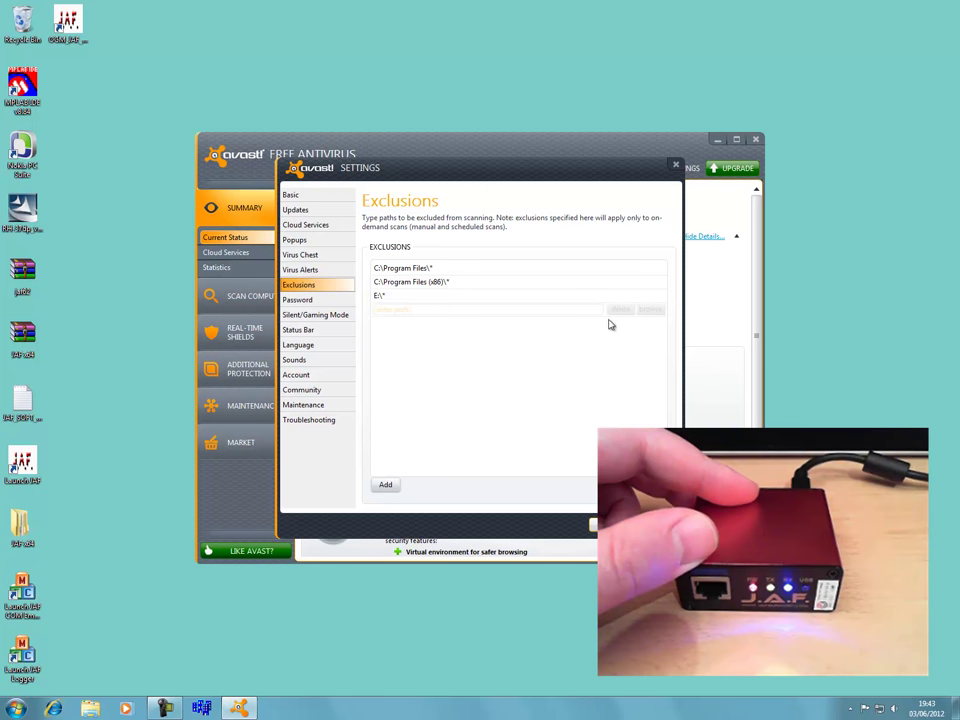
# Exclude the folder C:\Program Files (x86)\ODEON\JAF from antivirus scans, save the settings and close avast!
pyautogui.click(648, 310)
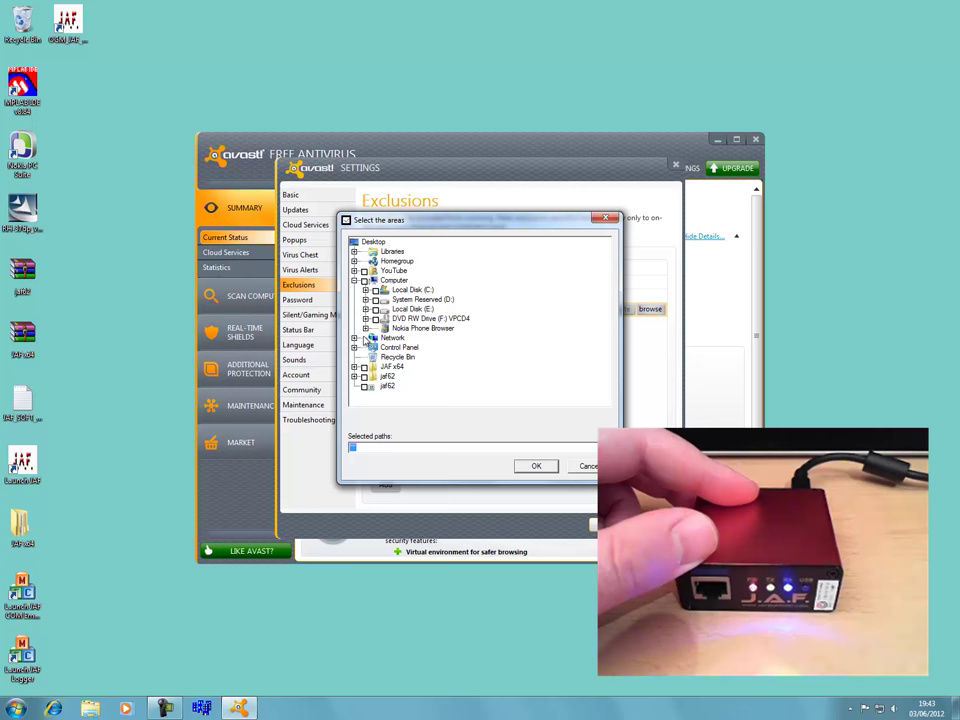
pyautogui.click(365, 290)
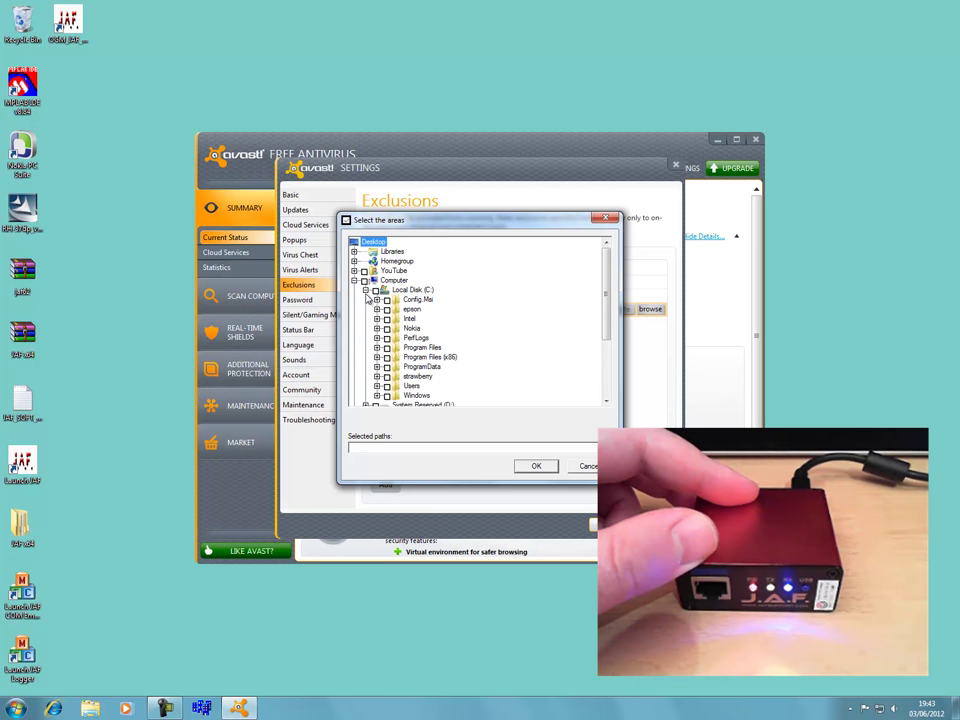
pyautogui.click(377, 357)
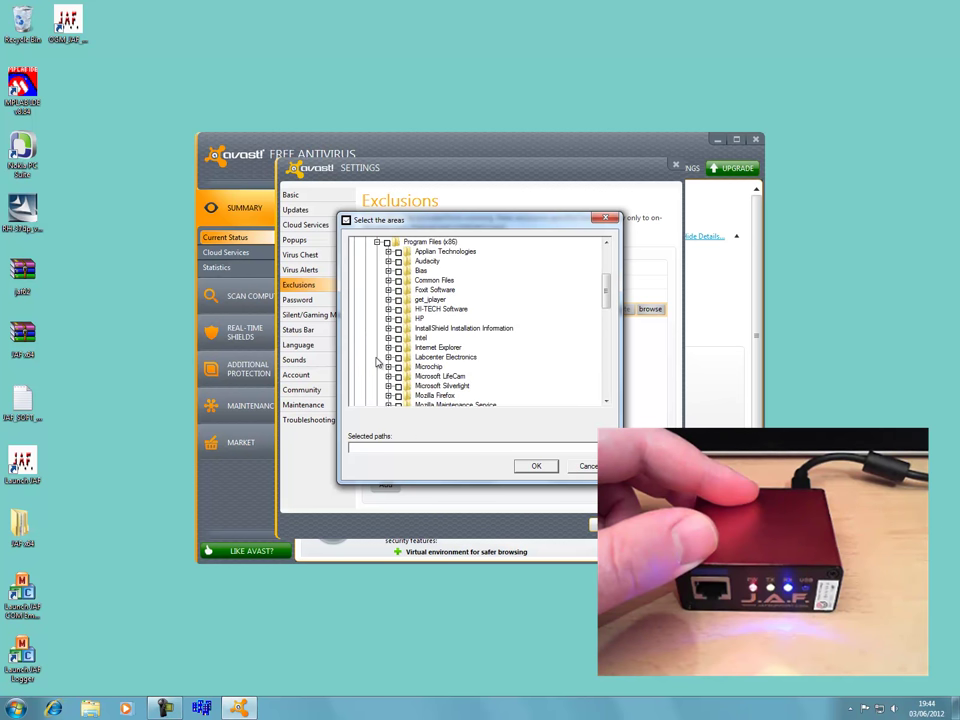
pyautogui.moveTo(604, 293); pyautogui.dragTo(605, 322)
pyautogui.click(389, 299)
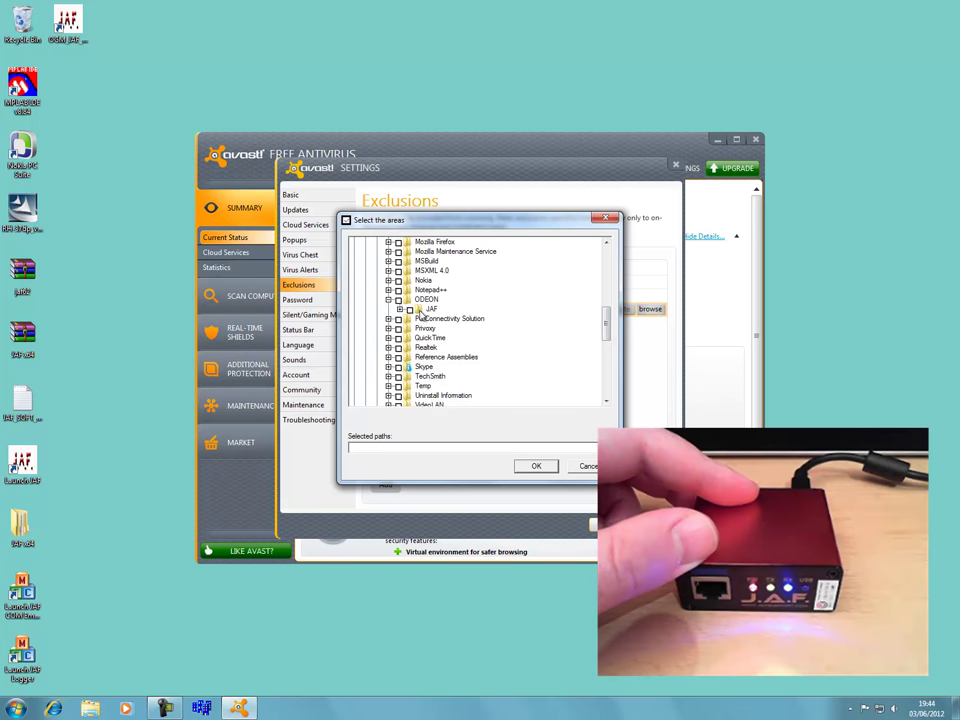
pyautogui.click(428, 309)
pyautogui.click(409, 309)
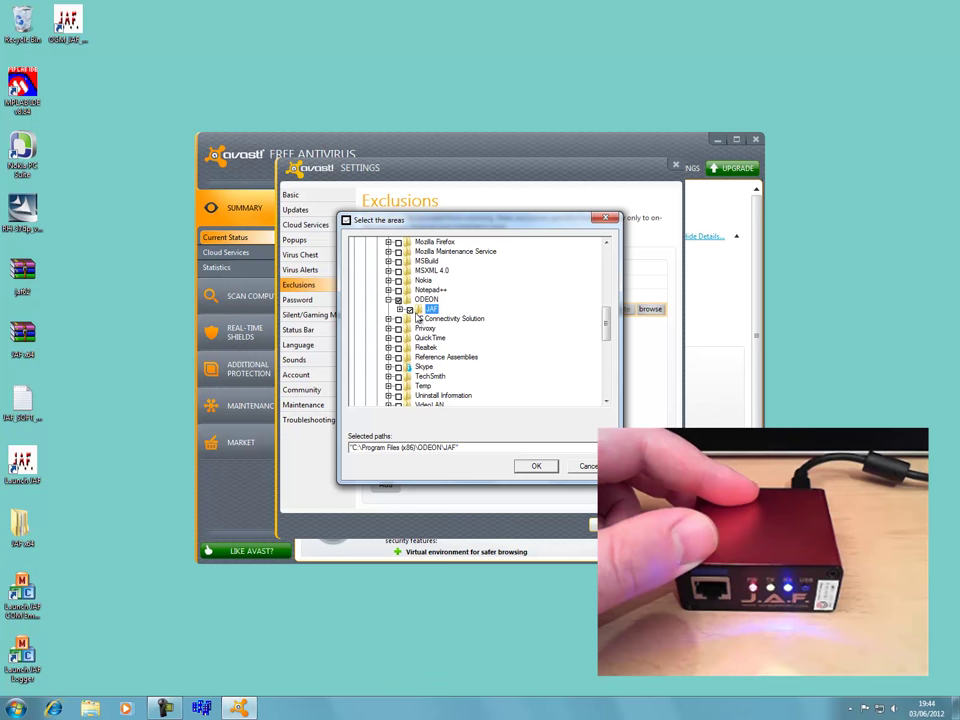
pyautogui.click(536, 466)
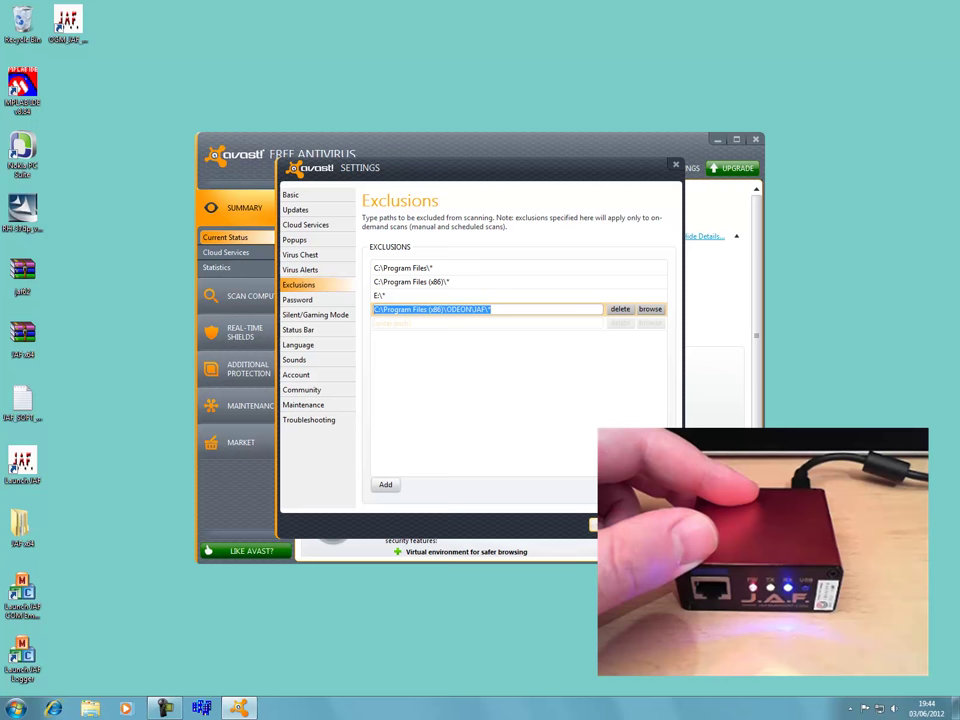
pyautogui.click(620, 524)
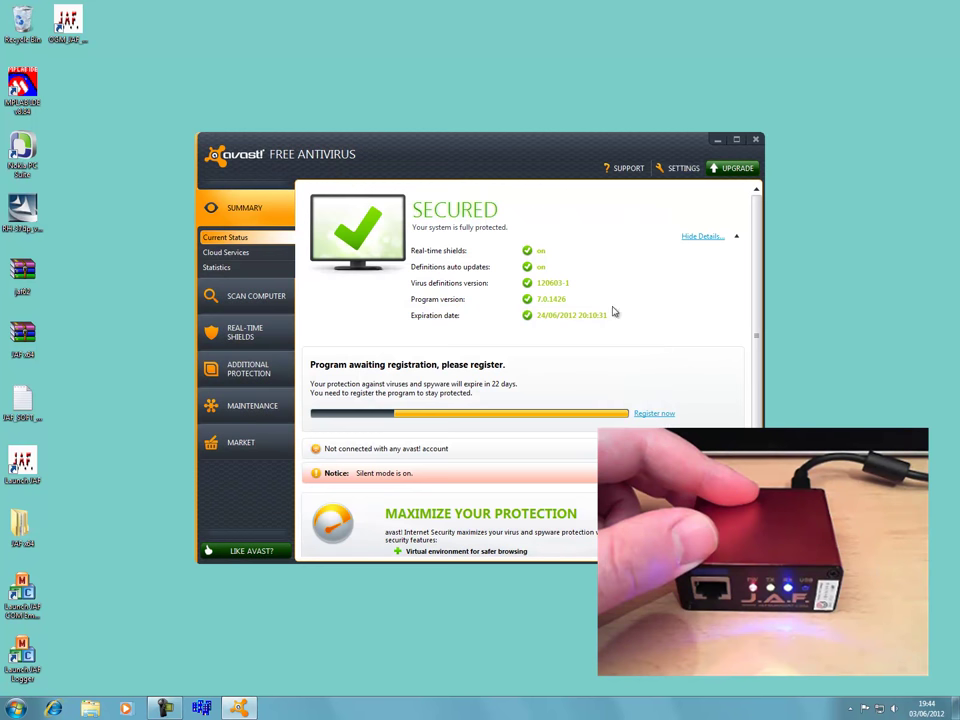
pyautogui.click(757, 141)
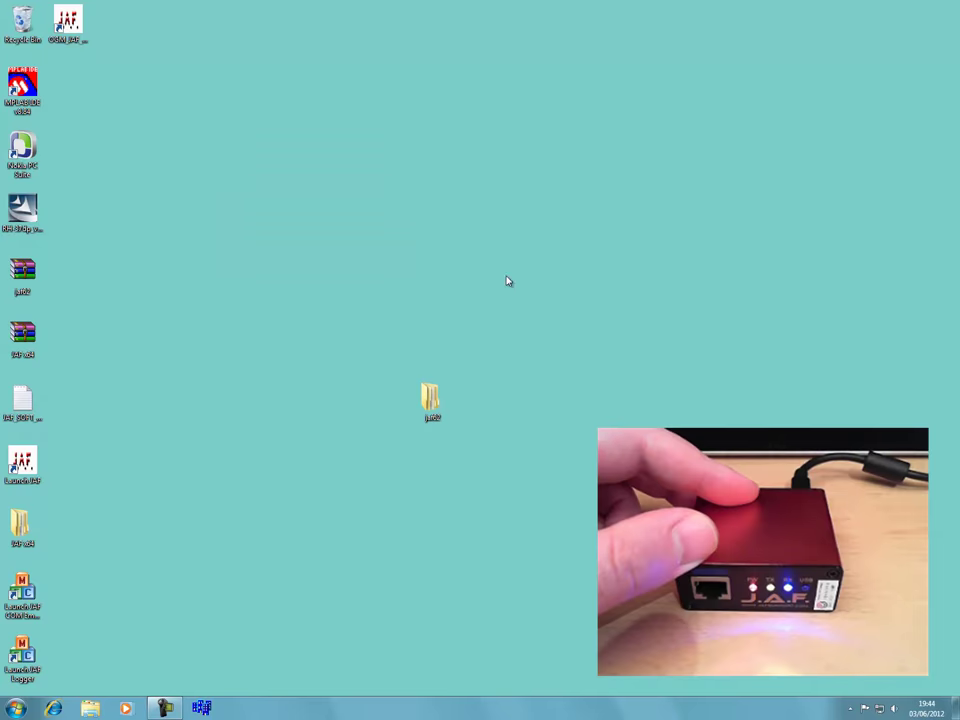
# Start the JAF PKEY emulator and have avast! open it normally instead of in the sandbox.
pyautogui.click(202, 708)
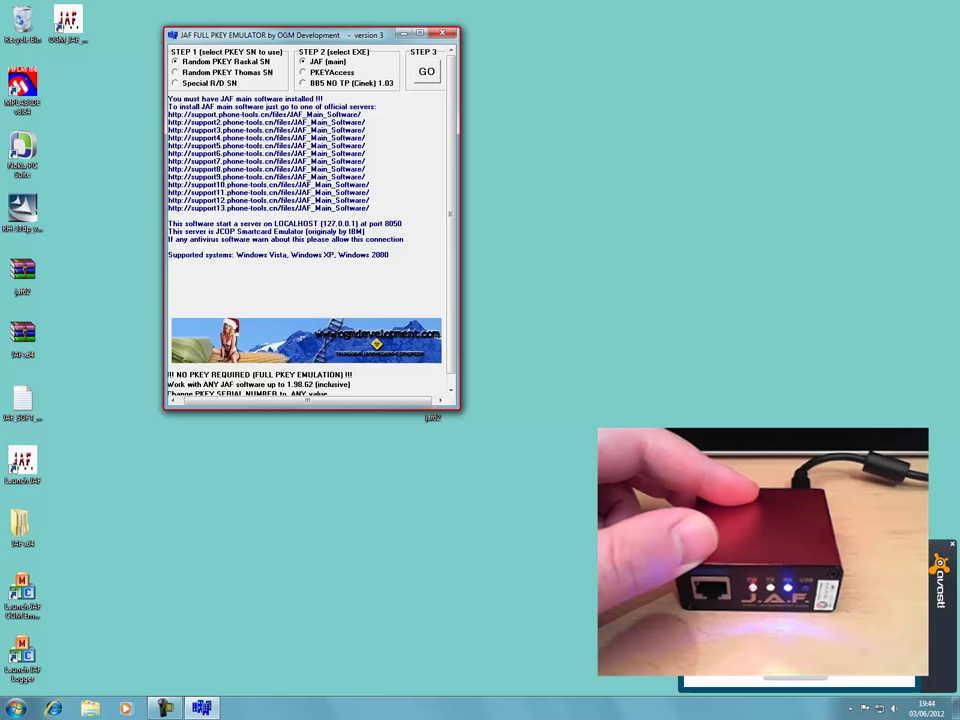
pyautogui.press('super+d')
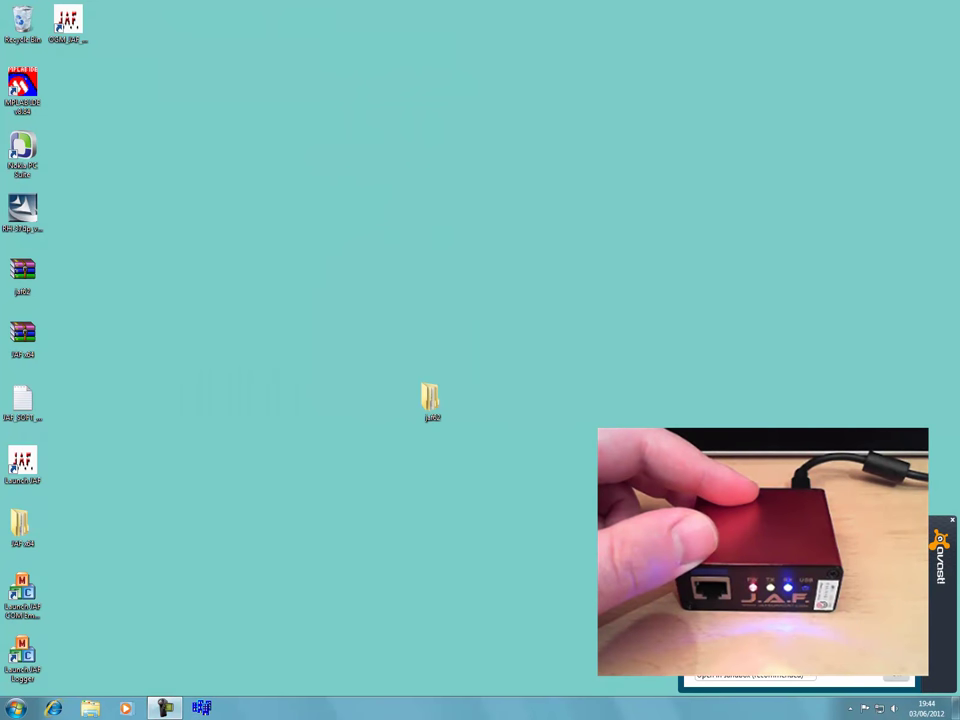
pyautogui.click(810, 678)
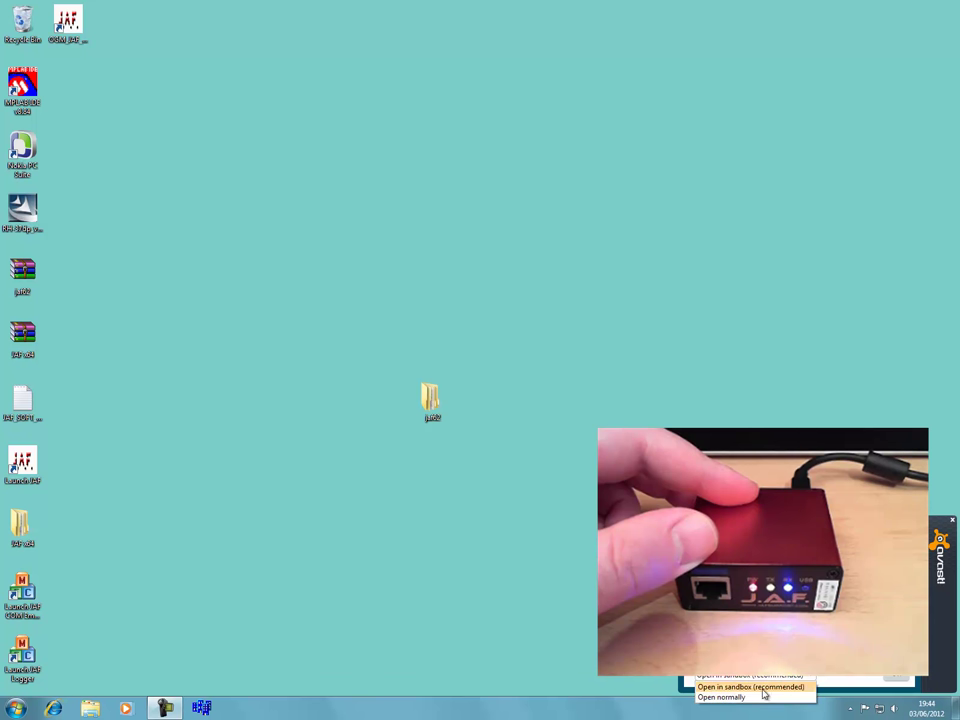
pyautogui.click(754, 697)
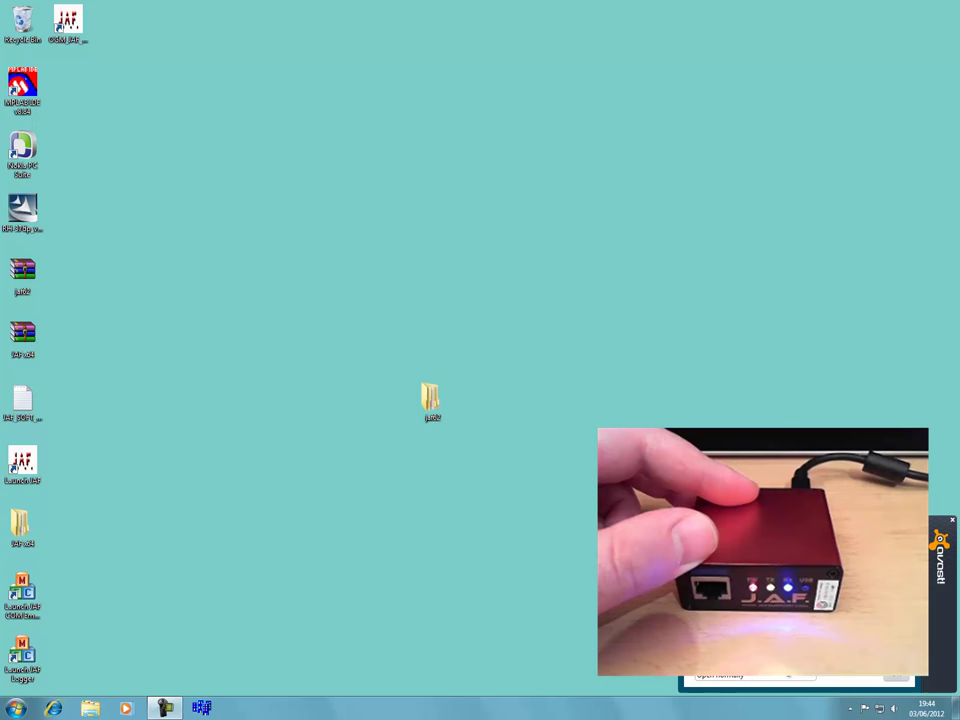
pyautogui.click(895, 679)
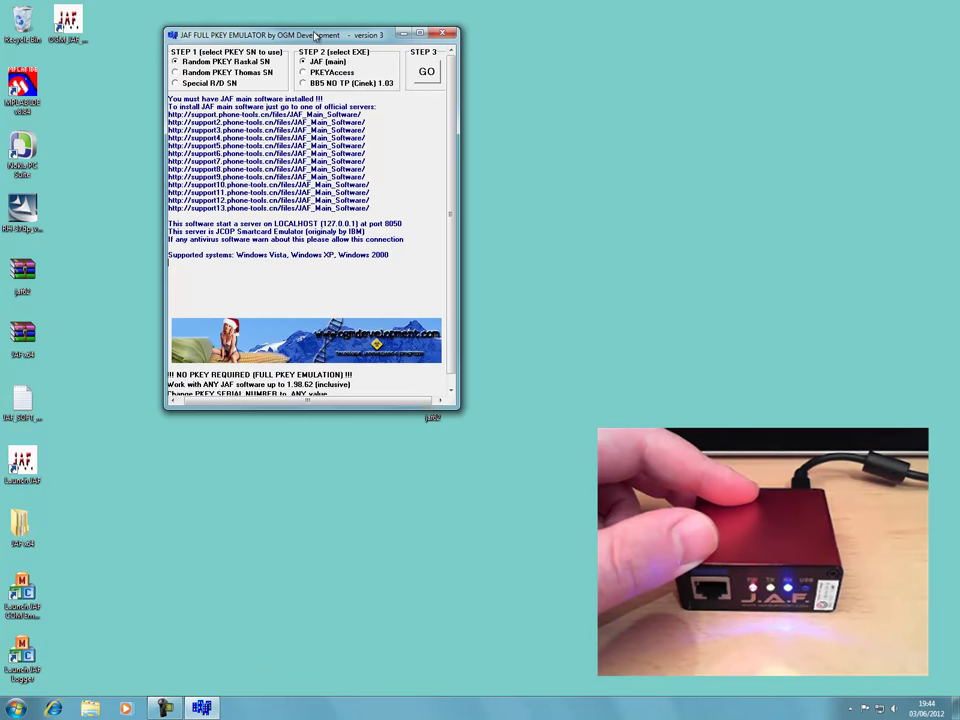
# Launch JAF (main) with Random PKEY Raskal SN from the emulator and allow JCOP access through Windows Firewall.
pyautogui.moveTo(317, 36); pyautogui.dragTo(451, 172)
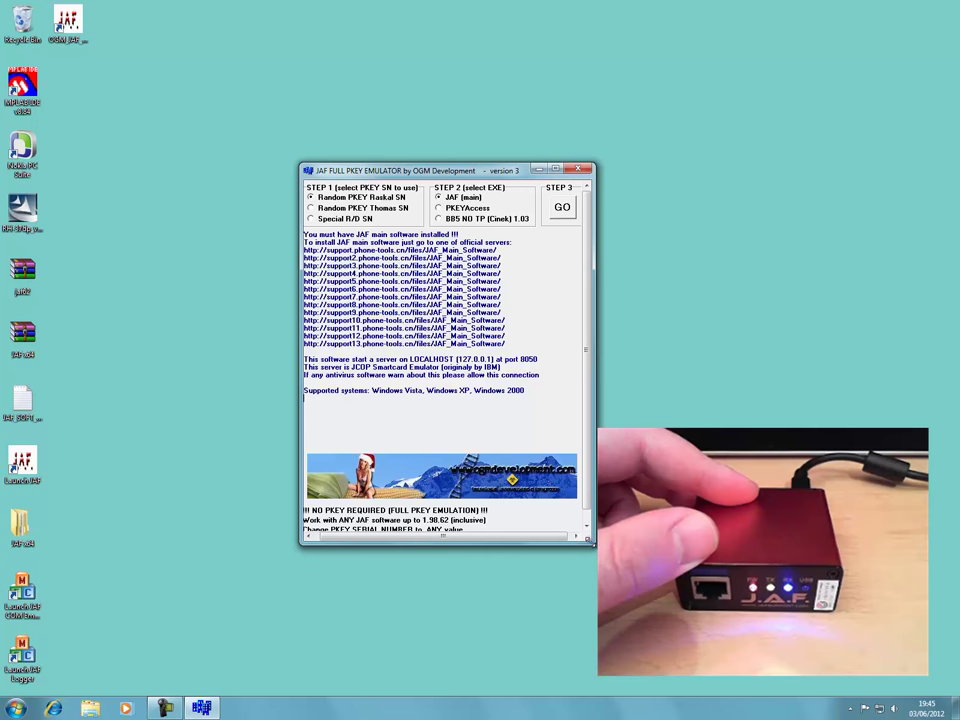
pyautogui.moveTo(590, 541); pyautogui.dragTo(622, 569)
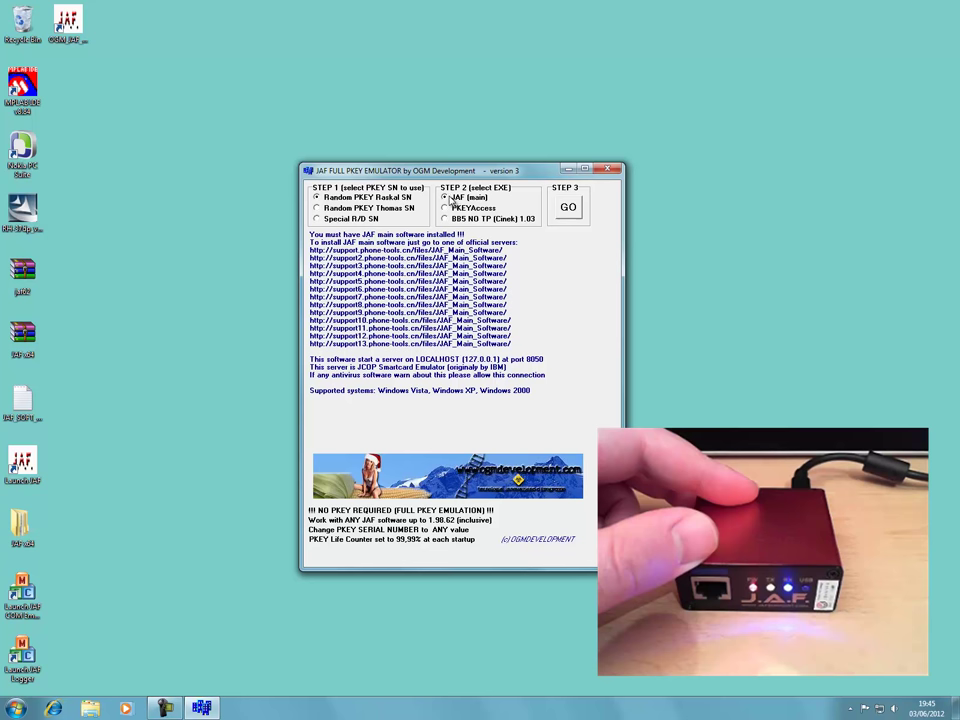
pyautogui.click(569, 207)
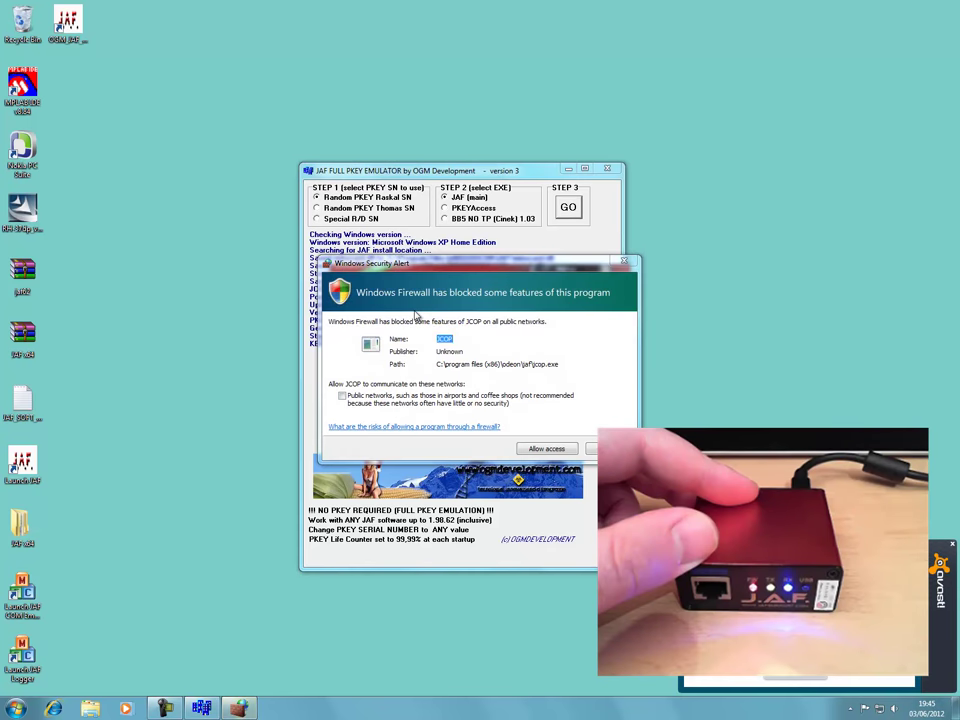
pyautogui.click(538, 448)
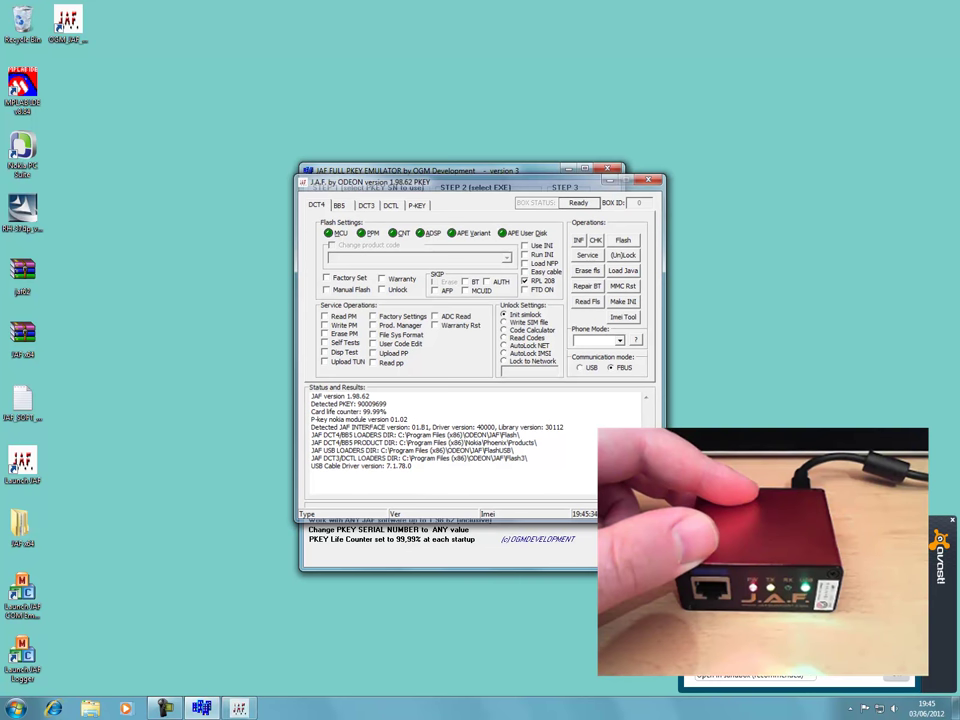
# Close the JAF main software and answer the pending avast! sandbox prompt with Open normally.
pyautogui.hotkey('alt', 'F4')
pyautogui.click(812, 680)
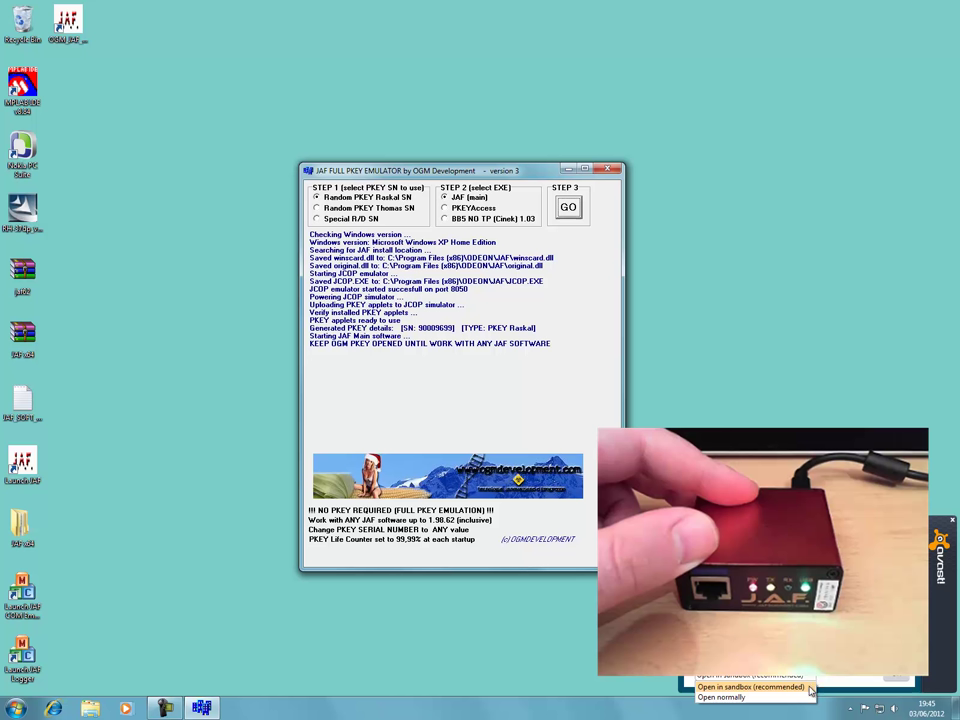
pyautogui.click(752, 697)
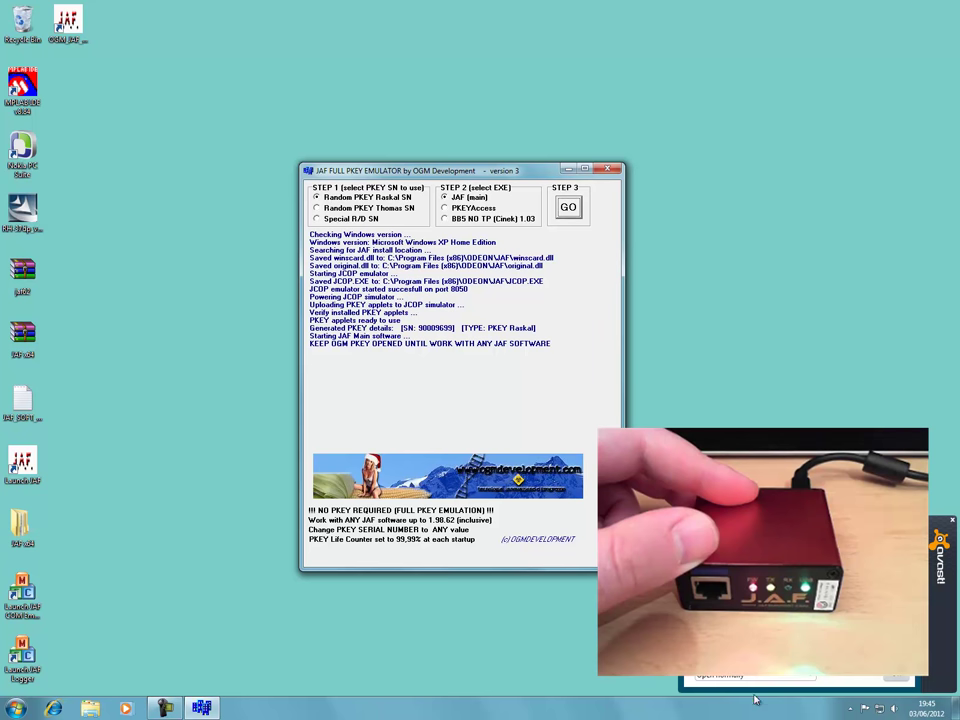
pyautogui.click(891, 680)
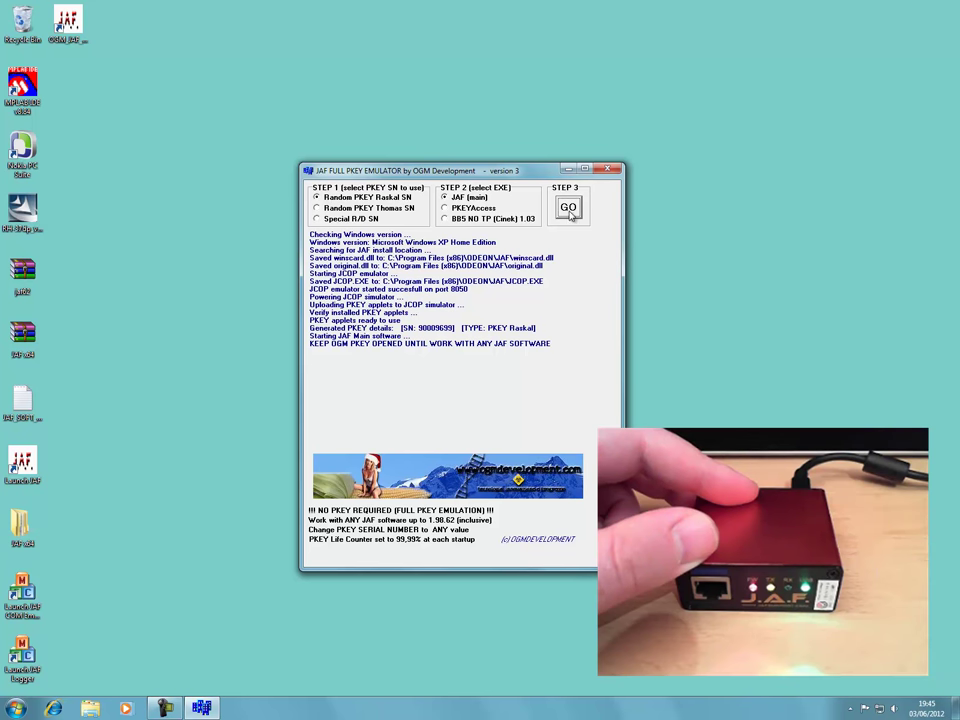
# Relaunch JAF from the emulator to check its startup status, and close both programs.
pyautogui.click(569, 211)
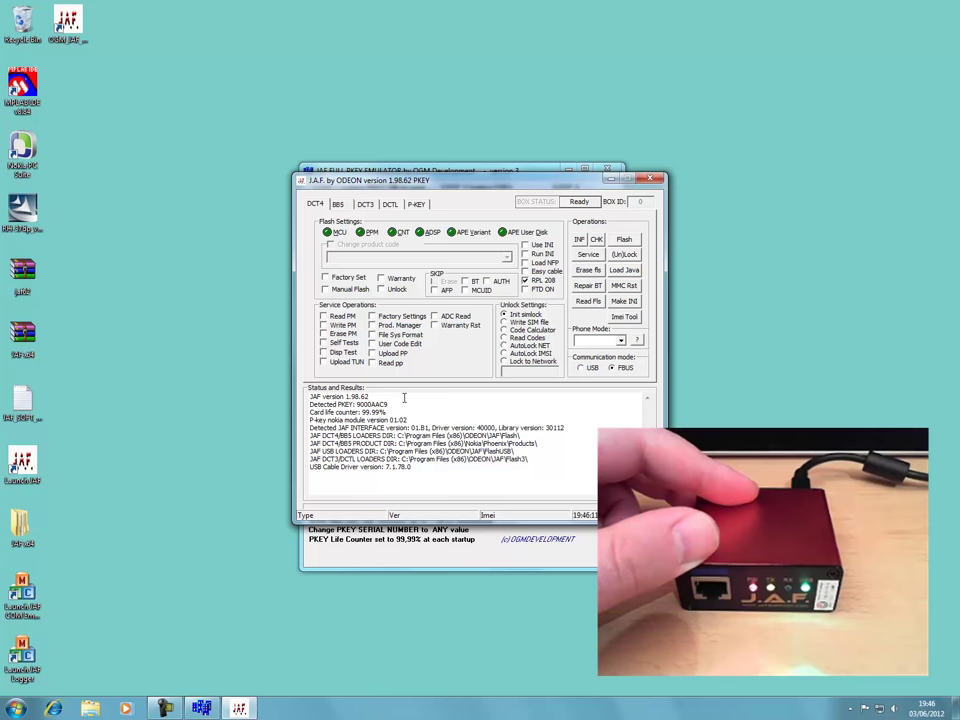
pyautogui.click(651, 179)
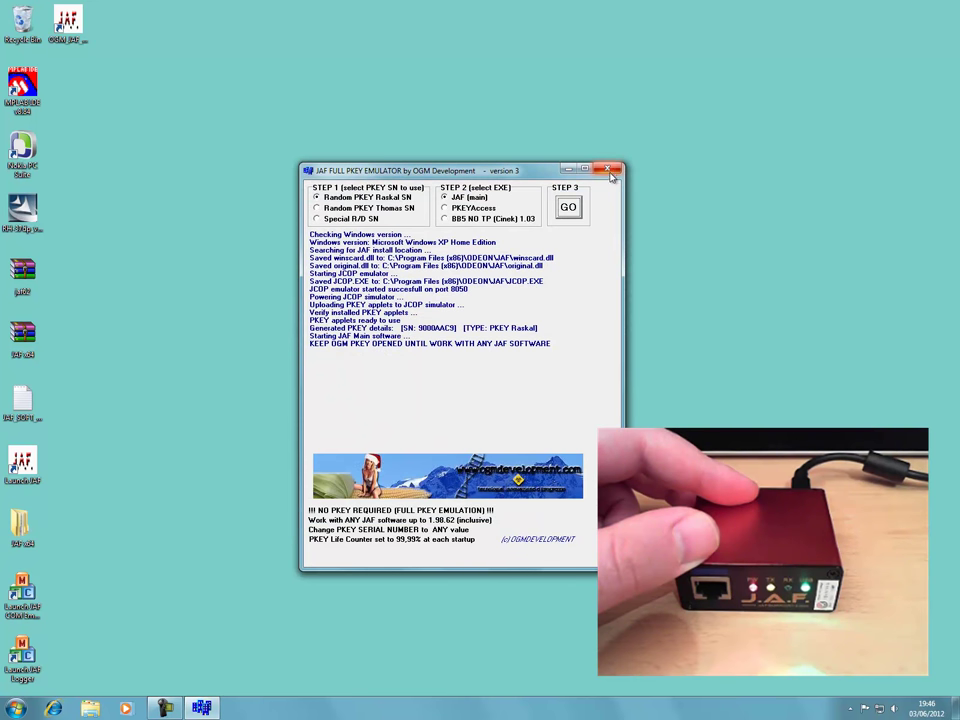
pyautogui.click(612, 176)
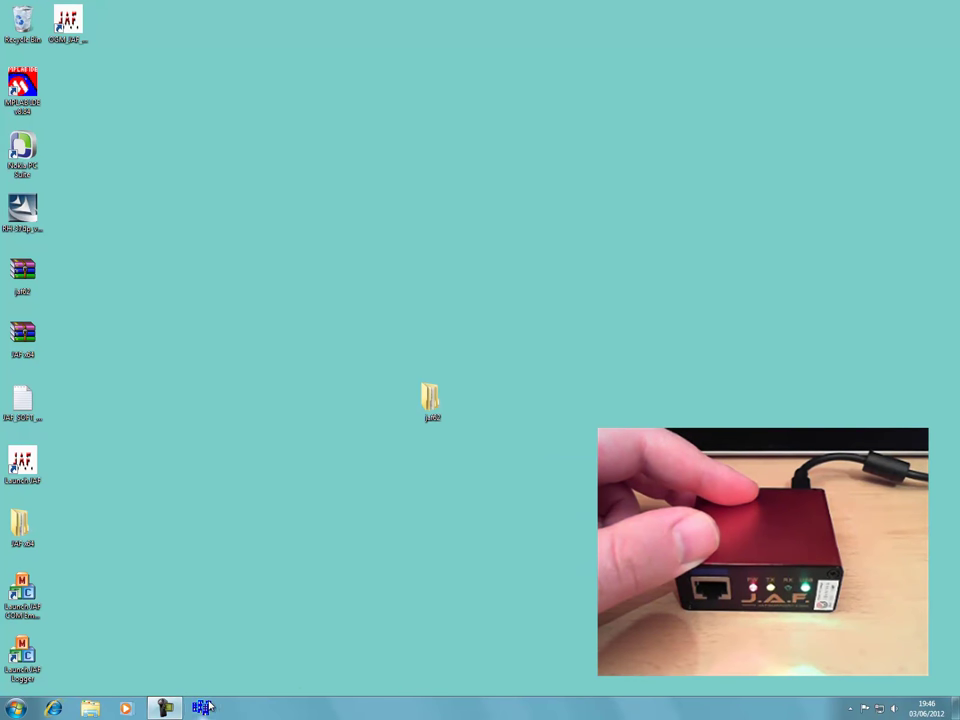
# Restart the emulator, launch JAF (main) with Random PKEY Raskal SN and minimize the emulator window.
pyautogui.click(204, 707)
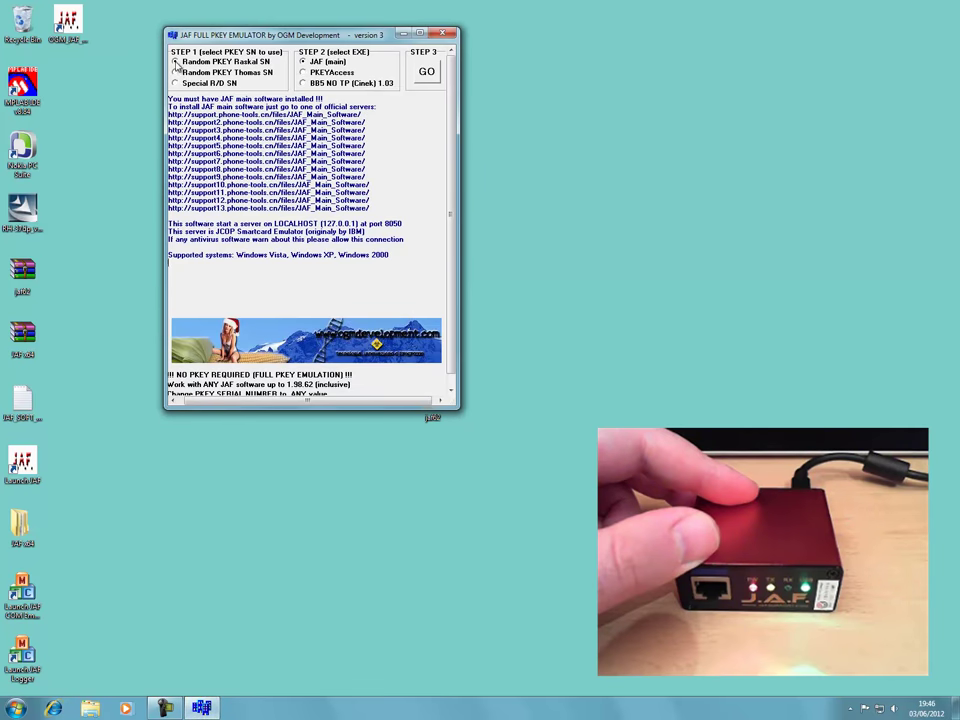
pyautogui.click(426, 74)
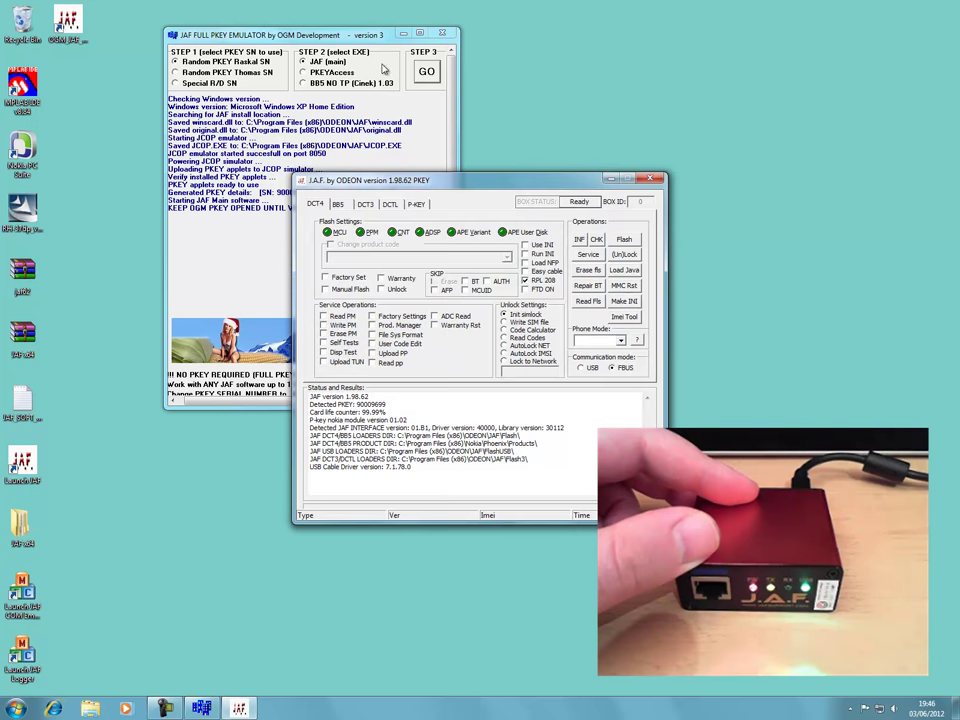
pyautogui.click(403, 37)
pyautogui.click(403, 37)
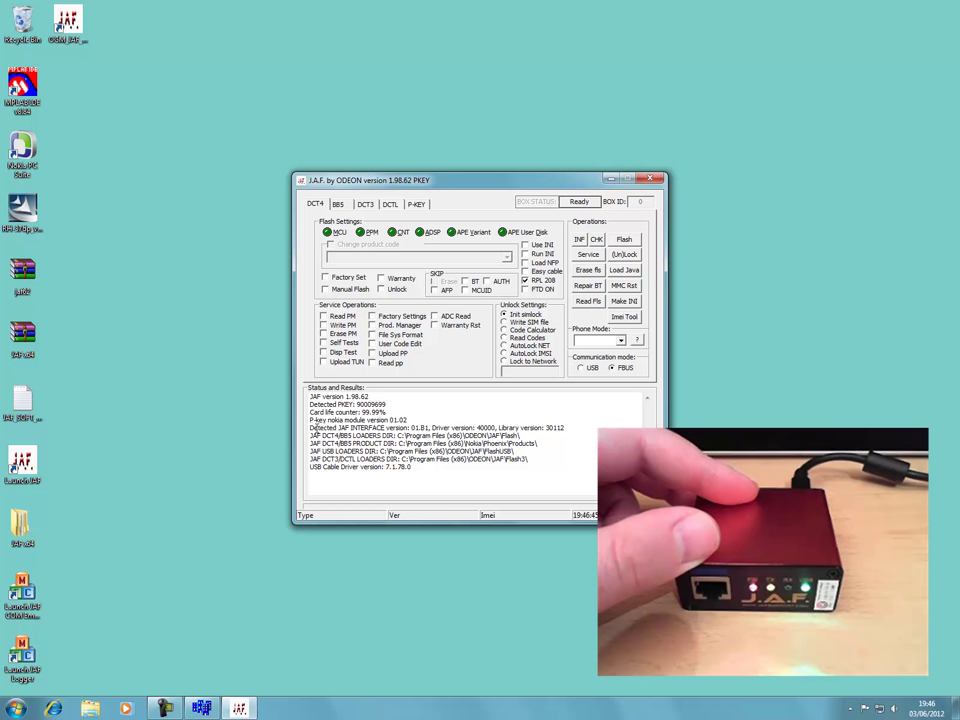
# Highlight the detected JAF interface line in the status log, and close JAF and the emulator.
pyautogui.moveTo(310, 428); pyautogui.dragTo(576, 430)
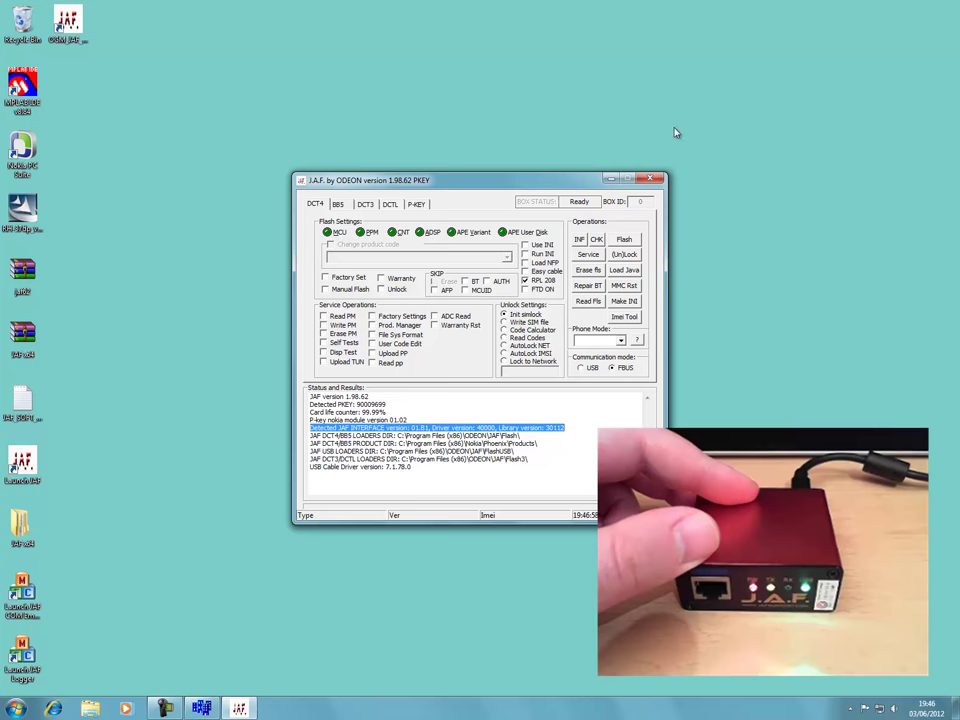
pyautogui.click(651, 179)
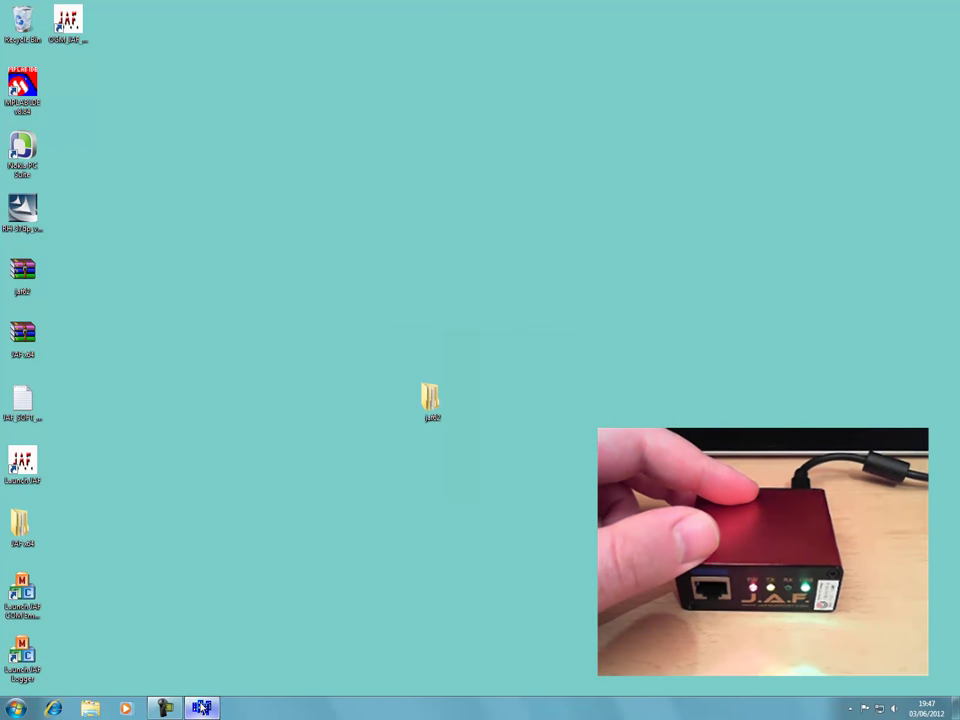
pyautogui.rightClick(201, 708)
pyautogui.click(198, 678)
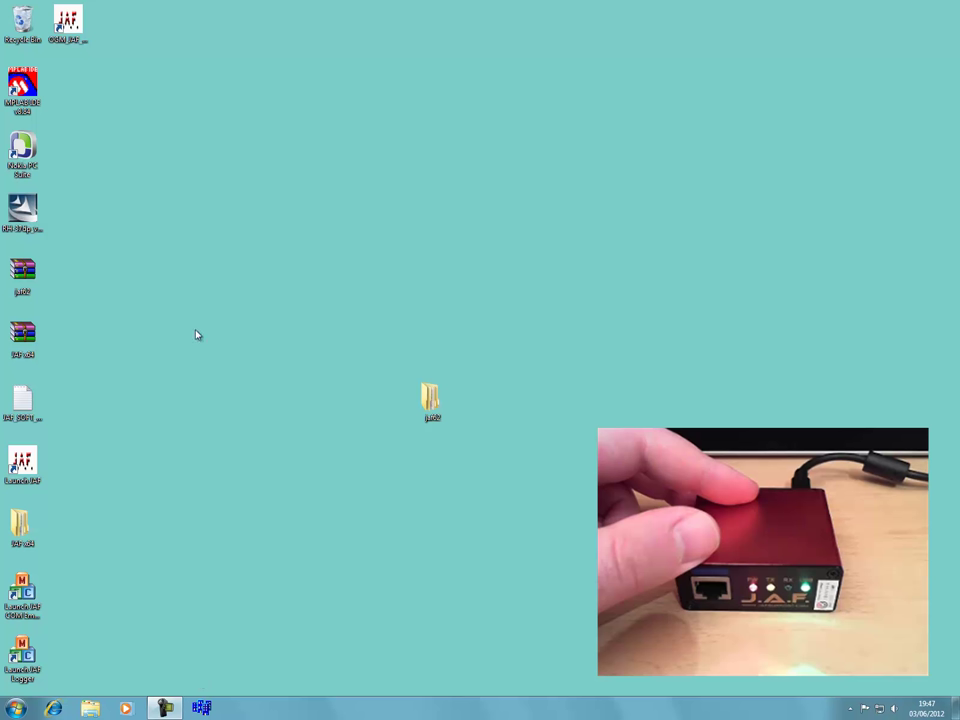
# Select the Nokia RH-37 service software installer on the desktop.
pyautogui.click(22, 205)
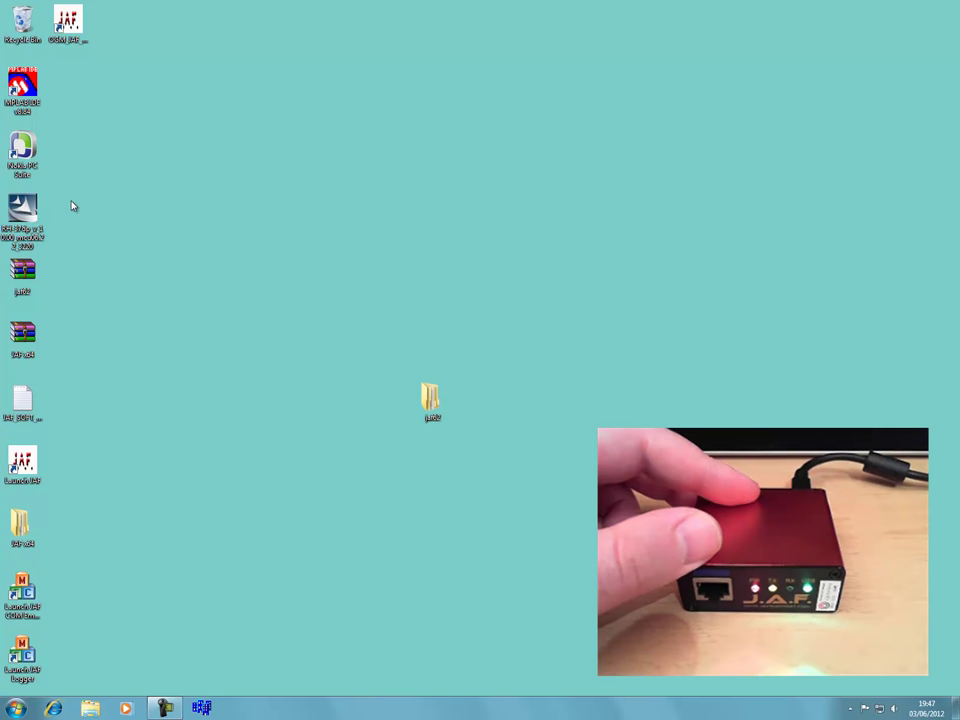
pyautogui.moveTo(38, 205)
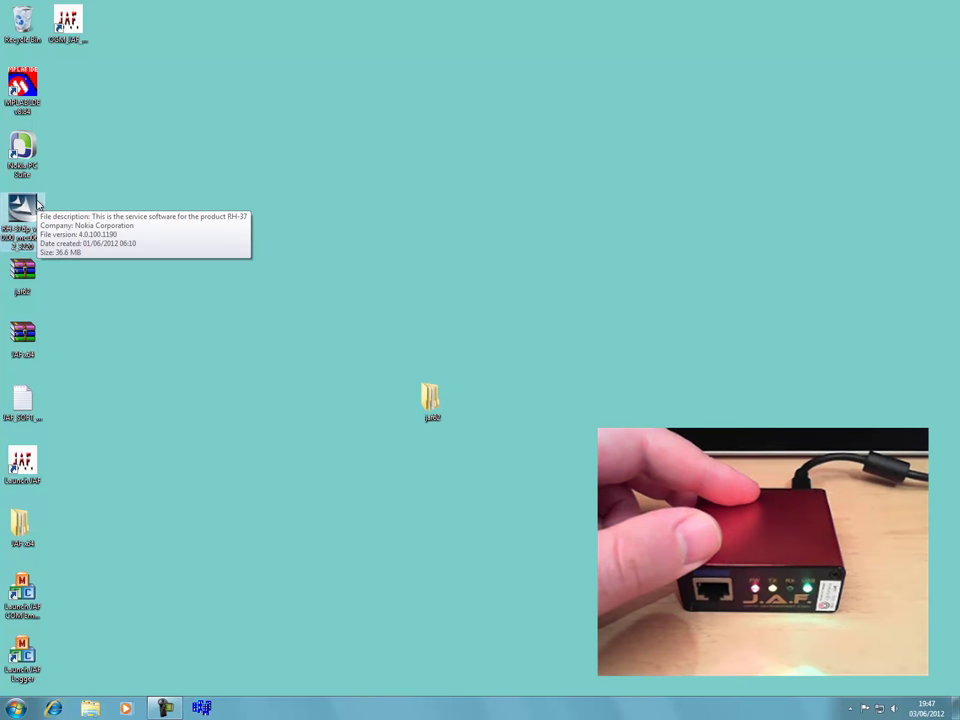